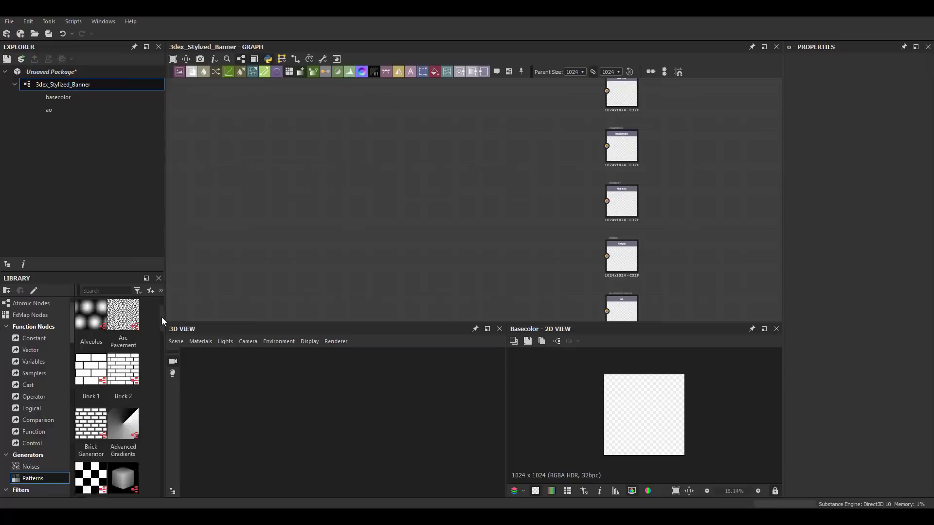
Chain a Fibers 2 pattern through a Blur into a Normal node.
scroll(163, 321, "down", 3)
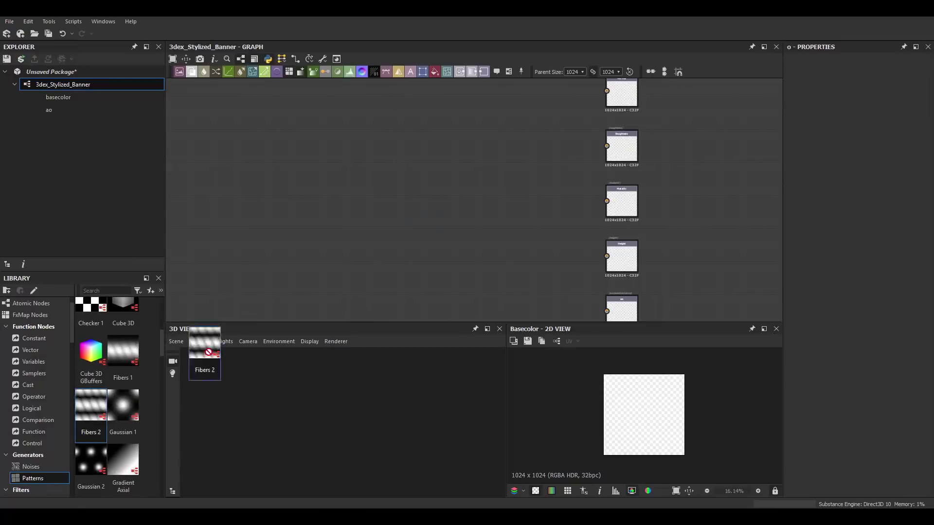
mouse_move(91, 405)
left_mouse_down()
mouse_move(389, 185)
mouse_move(437, 212)
left_mouse_up()
left_click(458, 236)
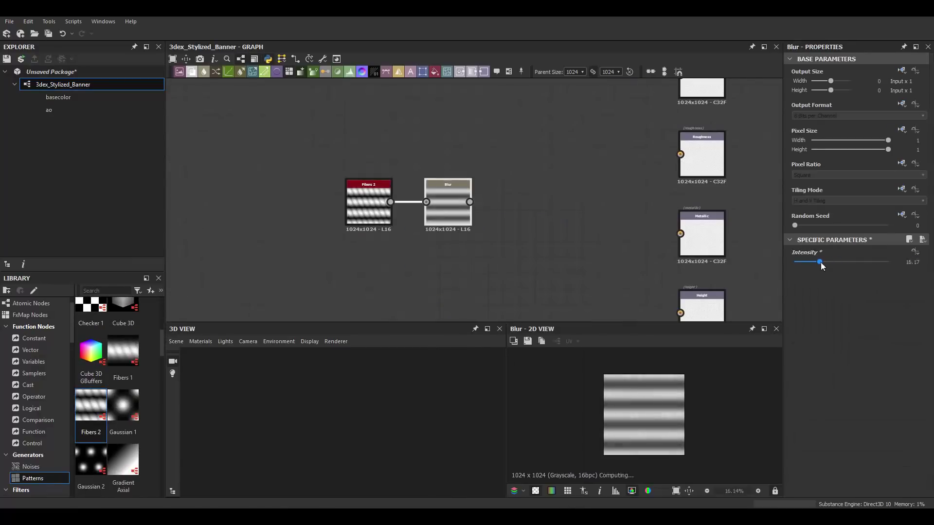
scroll(488, 217, "down", 1)
middle_click_drag(488, 216, 484, 214)
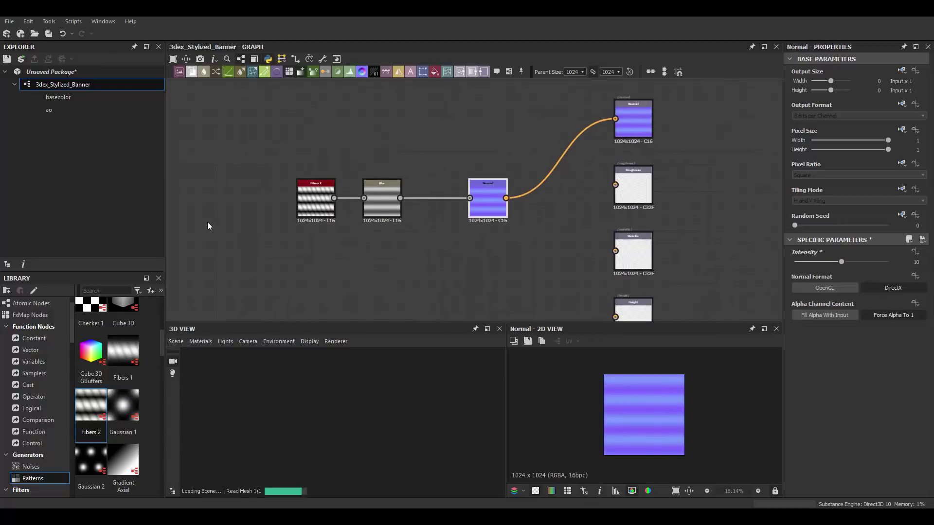
scroll(640, 191, "down", 2)
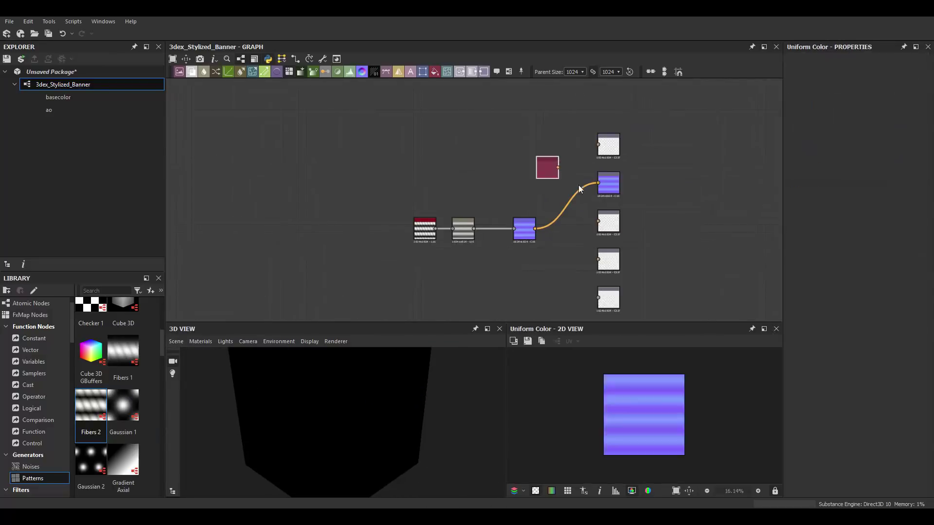
Wire a Uniform Color into Metallic and a grayscale copy into Roughness.
scroll(579, 185, "up", 3)
left_click_drag(480, 302, 559, 229)
key("ctrl+d")
left_click(860, 259)
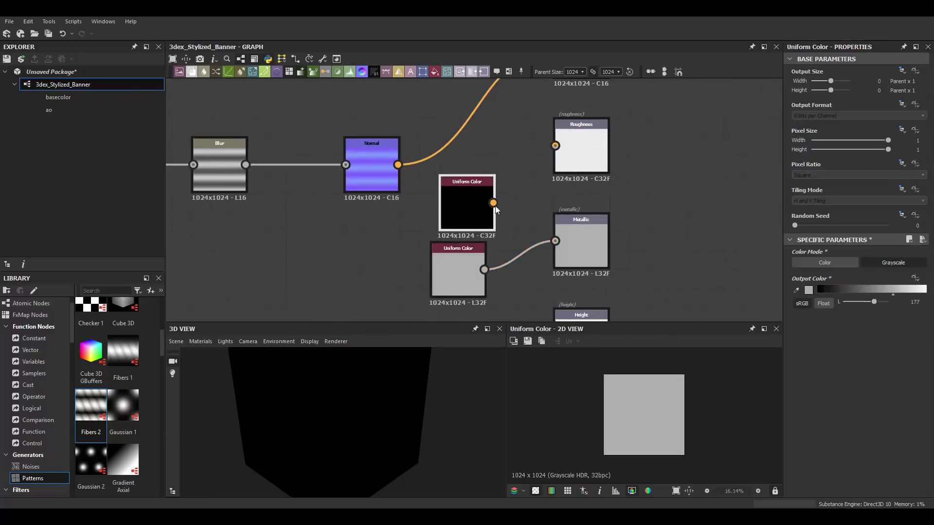
left_click_drag(462, 257, 479, 190)
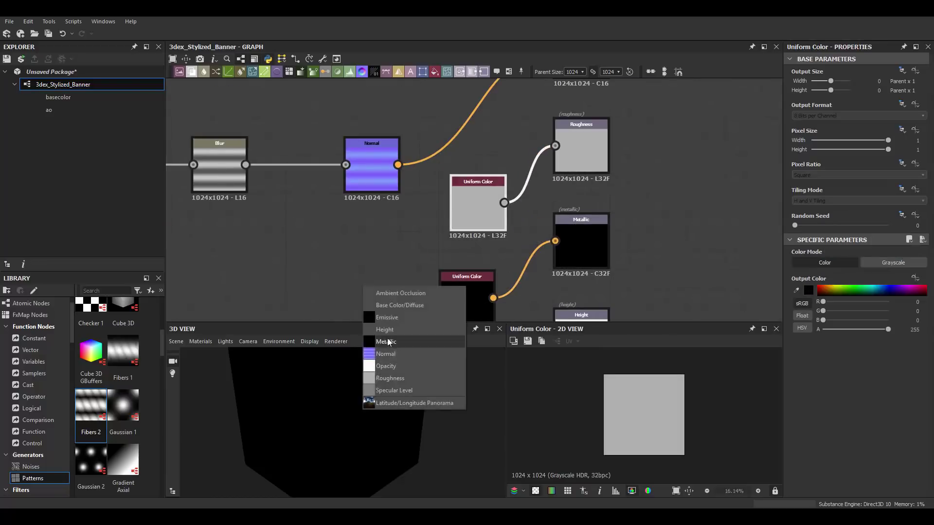
Paste another grey Uniform Color and wire it into Base Color.
scroll(569, 162, "down", 3)
key("ctrl+v")
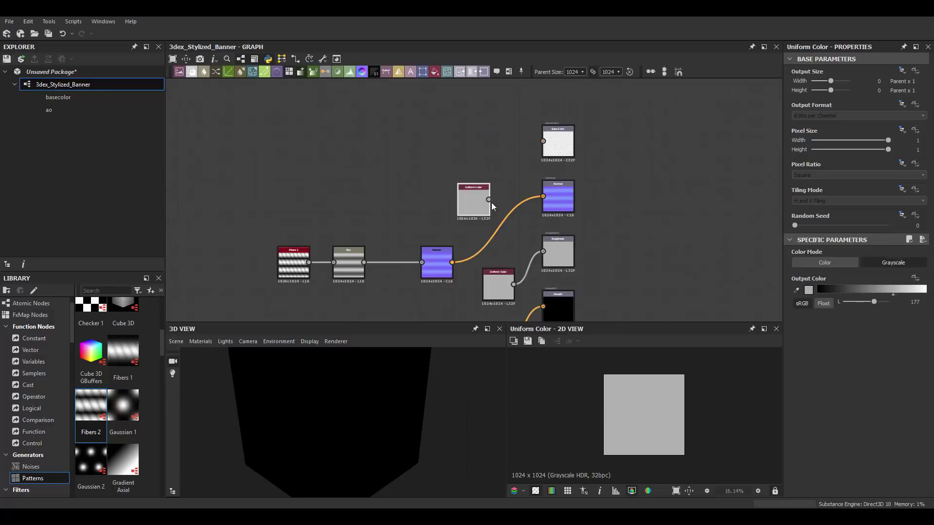
left_click_drag(492, 203, 505, 153)
scroll(468, 211, "down", 1)
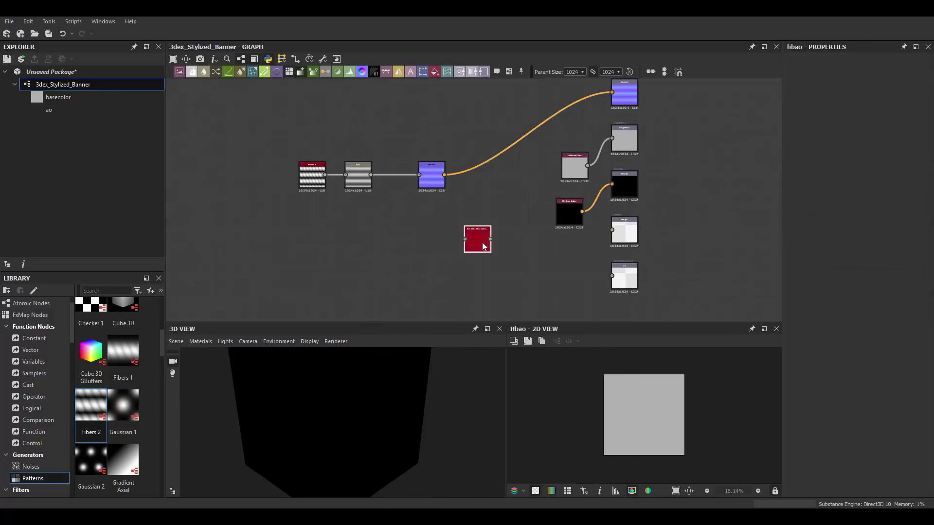
Add an ambient occlusion node fed by the blurred fibers, and wire Blur into Height.
left_click_drag(425, 193, 459, 156)
left_click_drag(364, 192, 569, 278)
left_click_drag(584, 278, 651, 284)
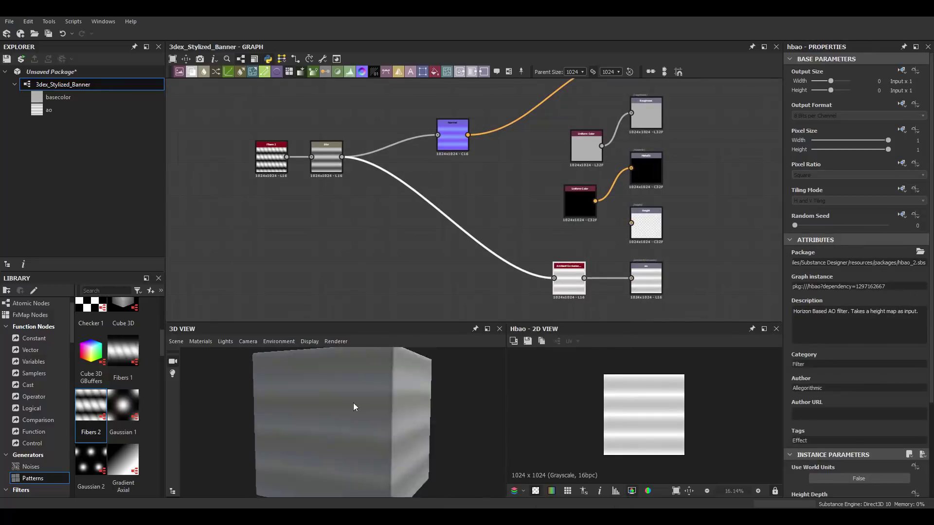
middle_click_drag(486, 233, 488, 267)
left_click_drag(343, 190, 647, 267)
Insert a Directional Warp after the Blur using the 'directional' node search.
scroll(266, 180, "up", 1)
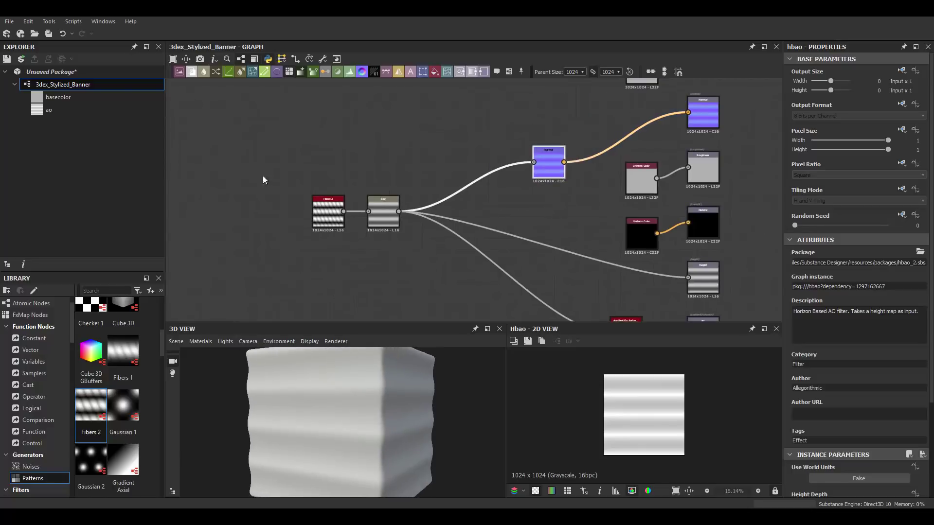
scroll(416, 223, "up", 1)
key("space")
type("directional")
key("Down")
key("Return")
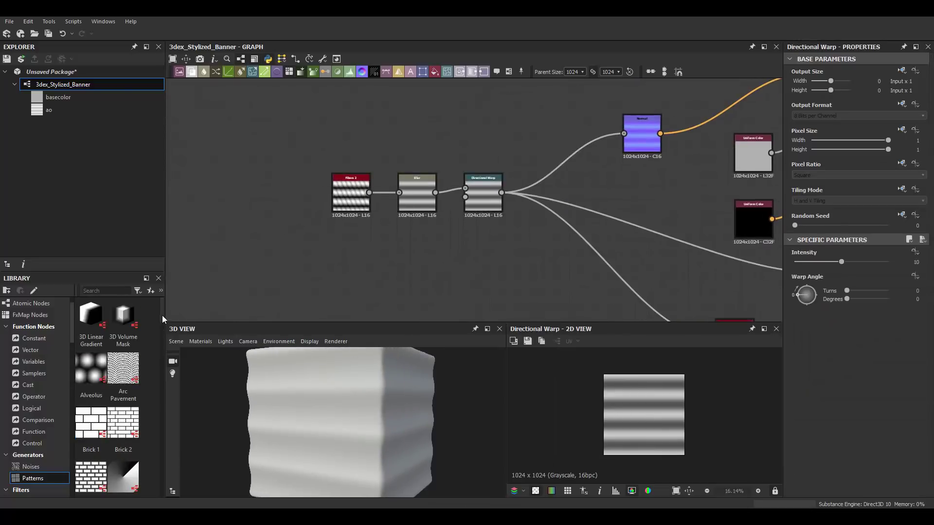
Plug a Polygon 2 shape into the Directional Warp's intensity input.
left_click_drag(162, 315, 164, 392)
mouse_move(91, 394)
left_mouse_down()
mouse_move(444, 273)
mouse_move(501, 159)
left_mouse_up()
scroll(436, 306, "up", 2)
left_click(501, 159)
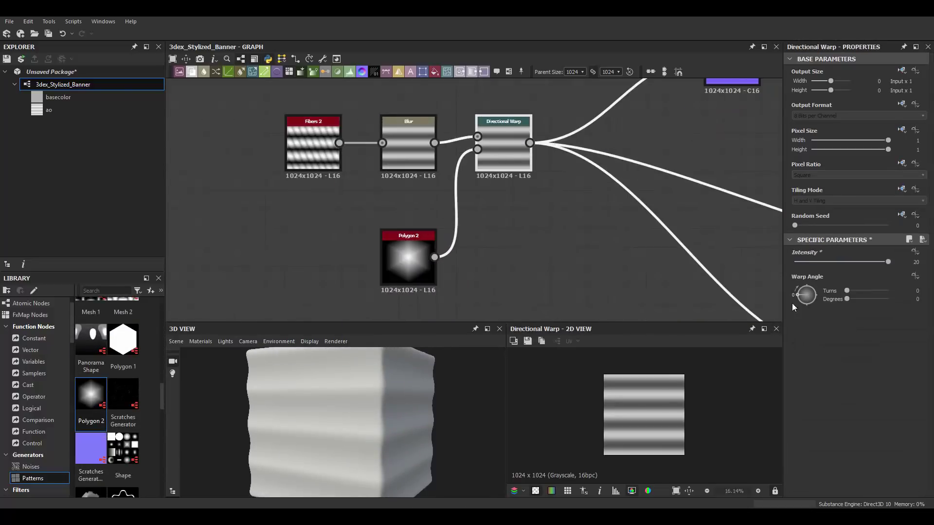
key("Return")
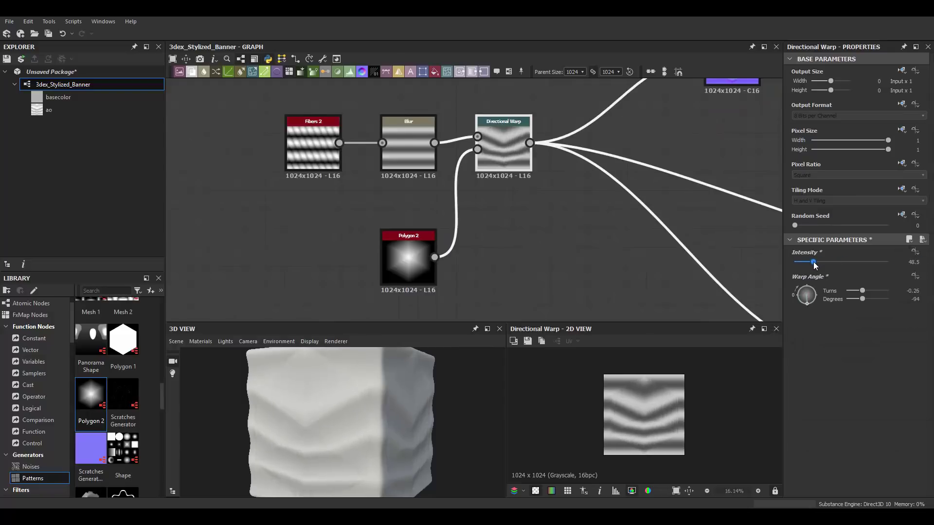
Reduce the Polygon 2 curve to 0.03 and raise the warp intensity.
scroll(428, 253, "up", 1)
left_click(428, 248)
left_click_drag(841, 387, 859, 411)
scroll(403, 226, "down", 2)
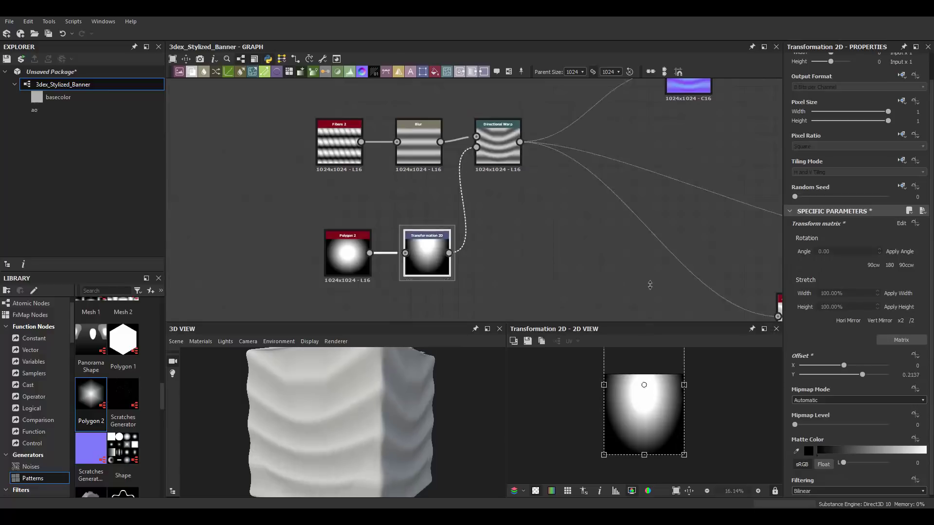
left_click(498, 146)
left_click_drag(834, 263, 885, 262)
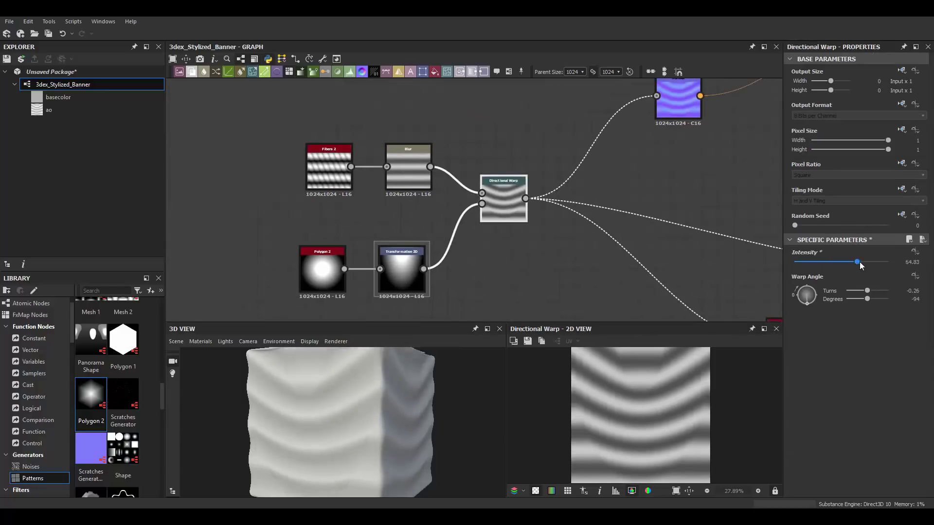
Insert a Blur between Transformation 2D and the warp, then strengthen the warp.
middle_click_drag(438, 243, 462, 207)
key("space")
left_click(548, 329)
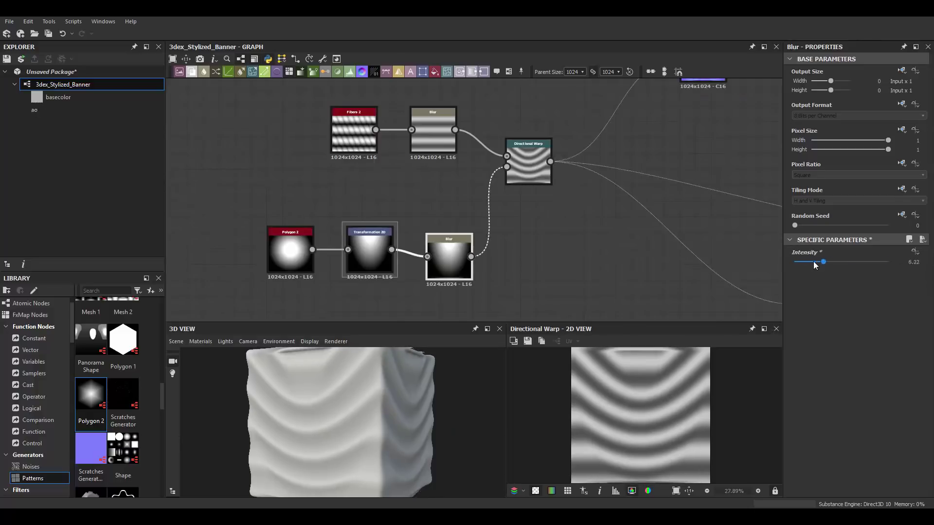
left_click_drag(278, 237, 247, 244)
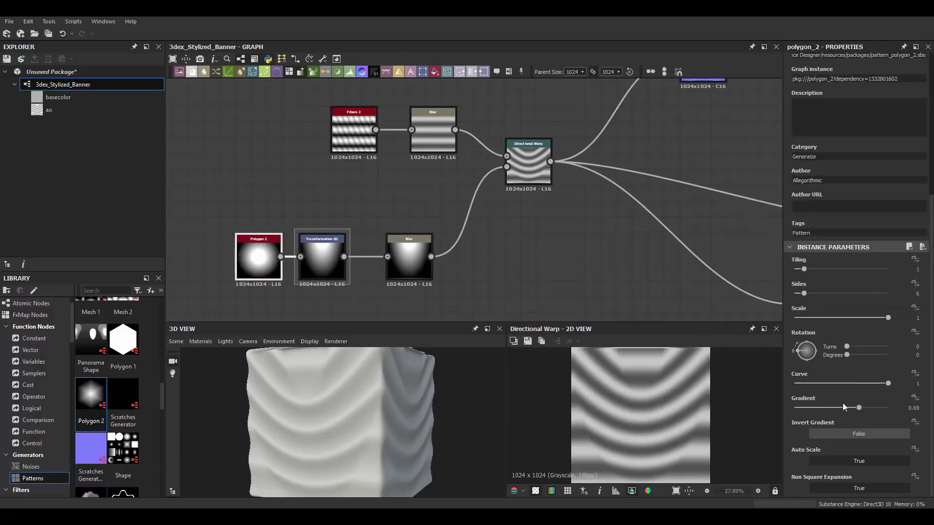
middle_click_drag(559, 190, 537, 208)
left_click(515, 193)
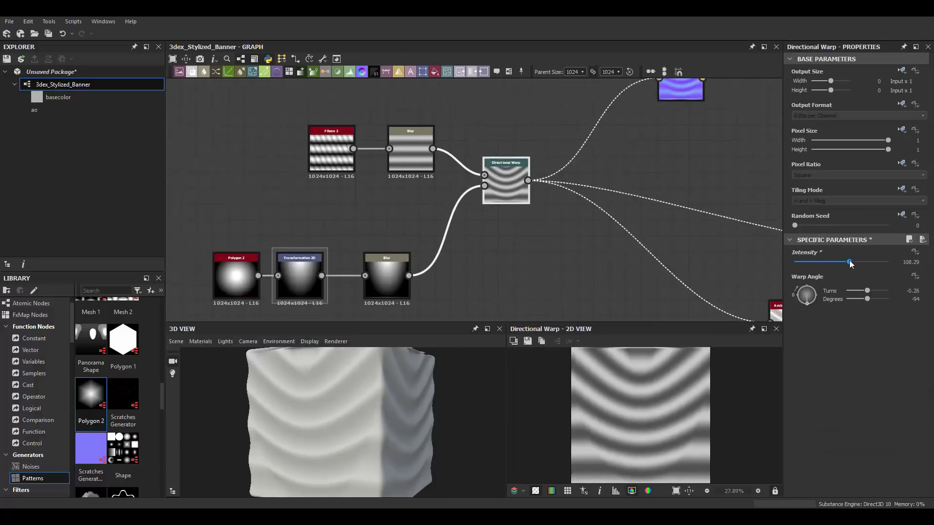
left_click_drag(849, 261, 867, 262)
Shift and squeeze the polygon mask, then lower the warp intensity to about 100.
left_click(299, 275)
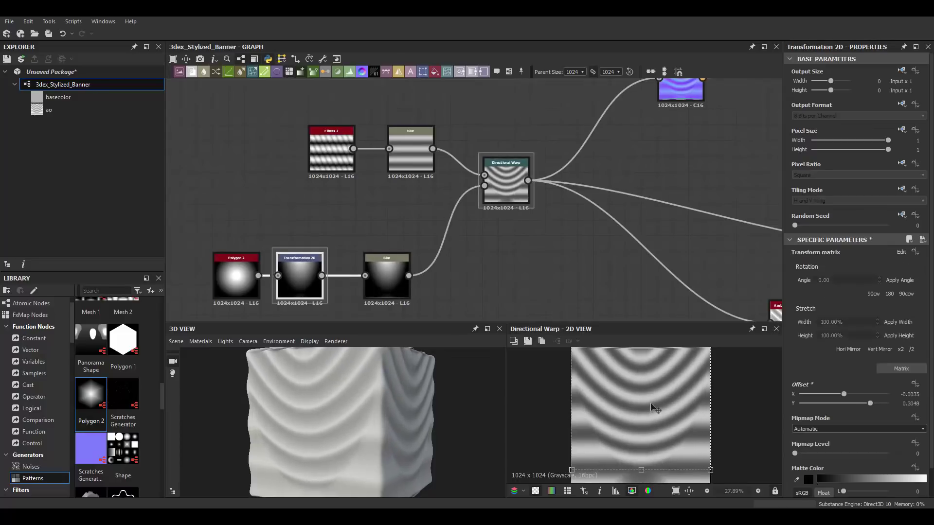
left_click_drag(650, 402, 651, 391)
scroll(652, 404, "down", 2)
left_click_drag(693, 361, 678, 360)
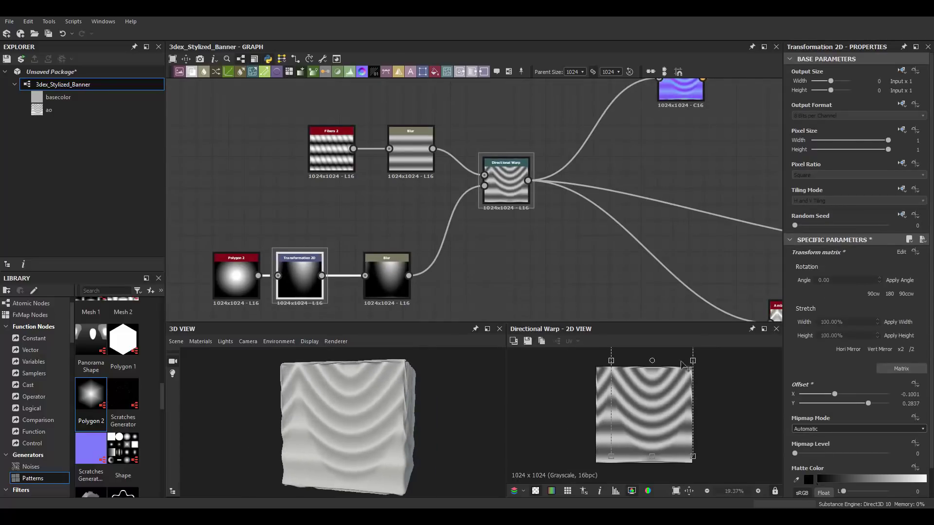
scroll(397, 228, "up", 1)
left_click(527, 175)
left_click_drag(840, 263, 826, 264)
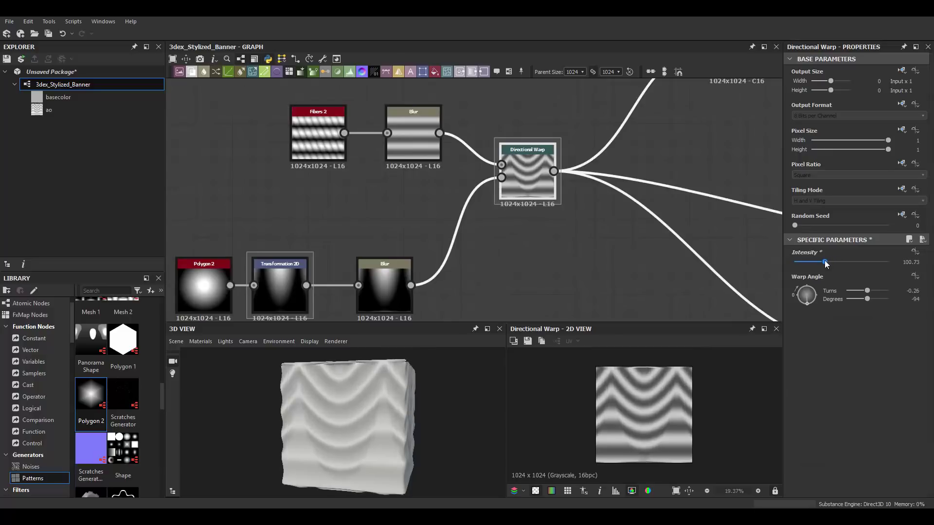
mouse_move(370, 389)
left_mouse_down()
mouse_move(383, 386)
mouse_move(386, 401)
mouse_move(393, 388)
left_mouse_up()
Realign Fibers 2 and Blur, and place a transform/blur copy under Polygon 2.
scroll(442, 173, "down", 1)
left_click_drag(442, 173, 357, 172)
scroll(647, 390, "up", 1)
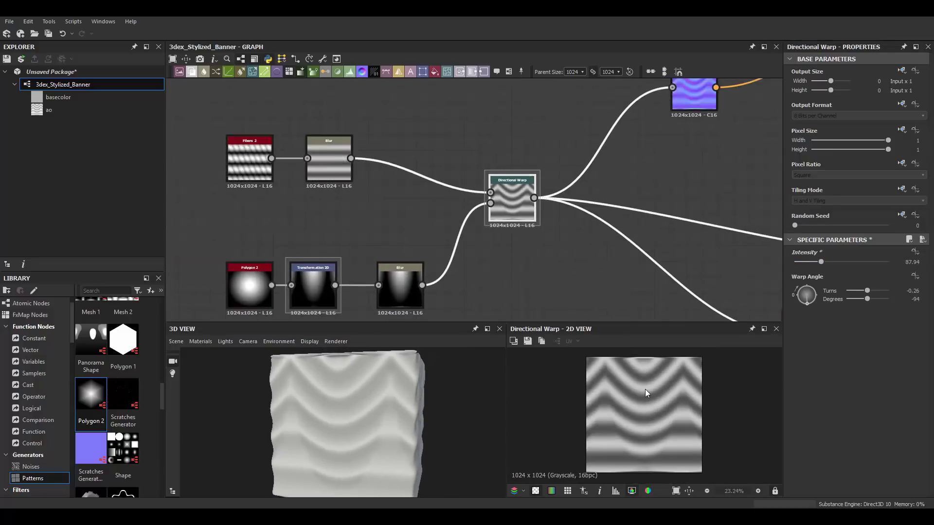
middle_click_drag(270, 293, 275, 245)
left_click_drag(442, 209, 350, 294)
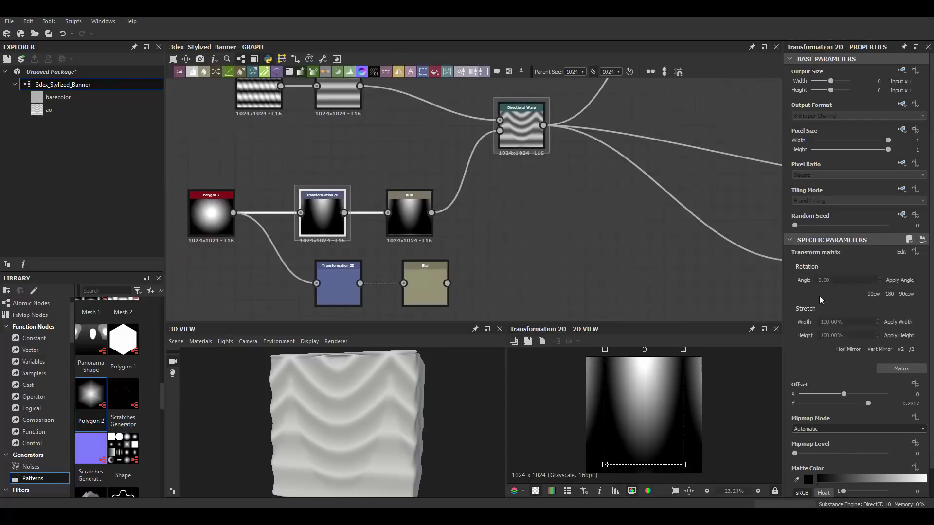
Set the copied Transformation 2D to No Tiling and add a second Directional Warp.
left_click(812, 204)
middle_click_drag(472, 261, 493, 246)
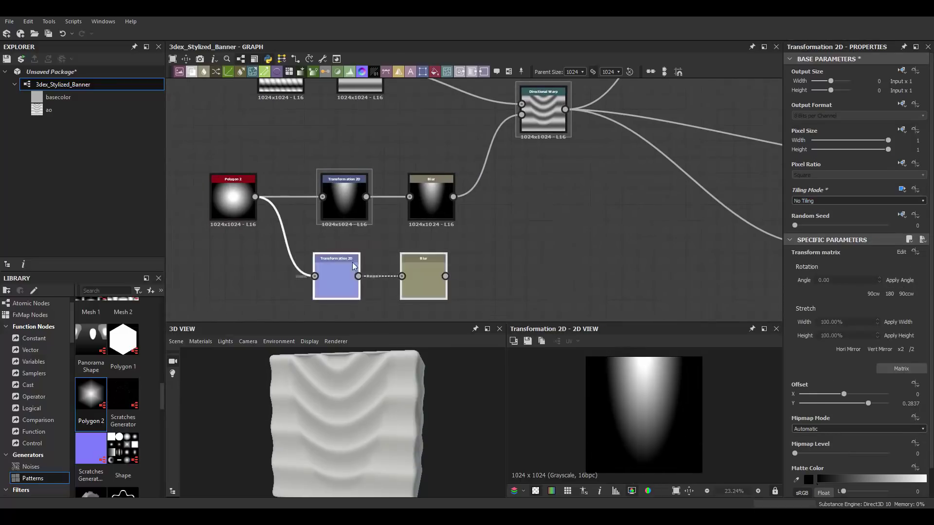
left_click(543, 111)
key("space")
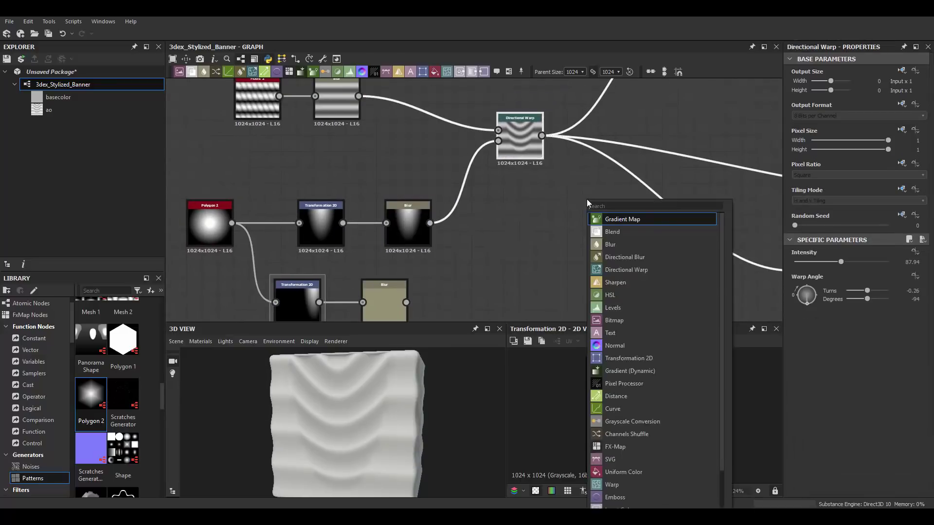
type("direc")
left_click(644, 232)
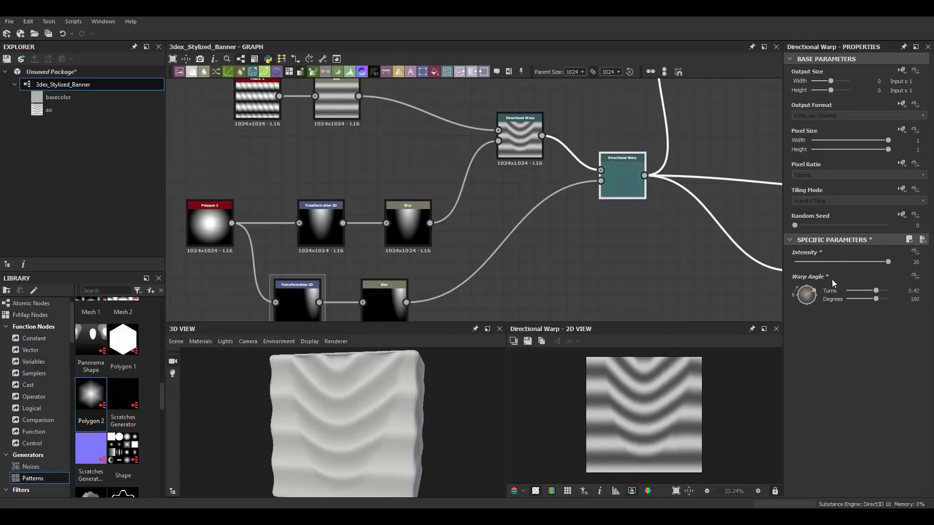
Slide the lower mask sideways and adjust the mirror's X axis offset.
scroll(584, 195, "down", 2)
left_click(354, 229)
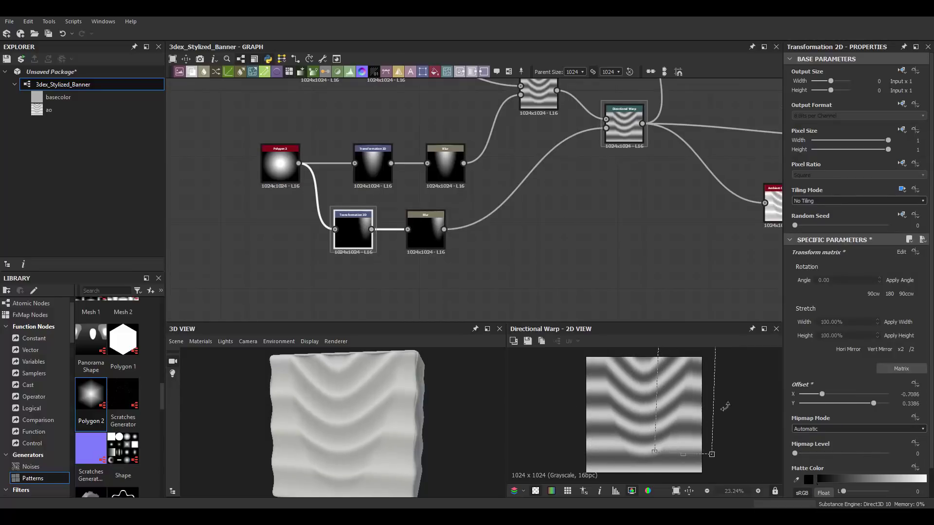
middle_click_drag(589, 213, 559, 244)
left_click(594, 155)
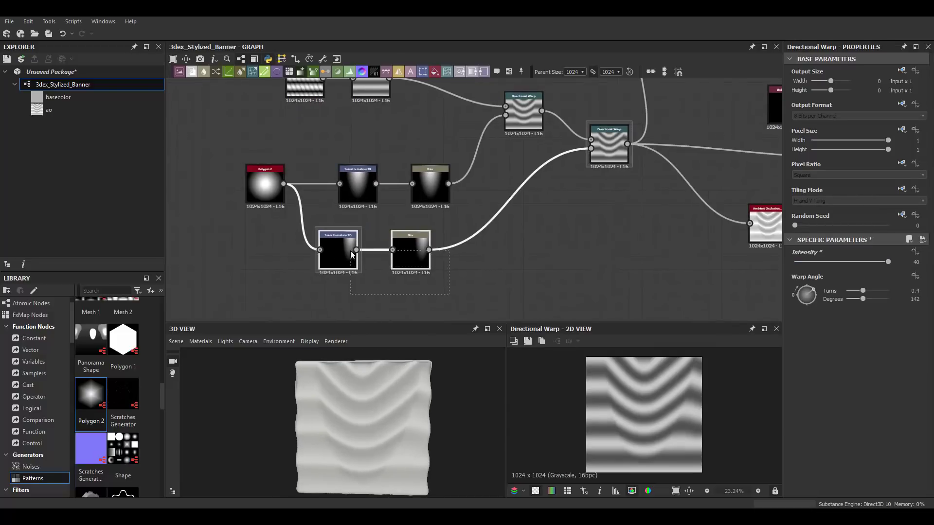
scroll(550, 190, "up", 2)
left_click(410, 234)
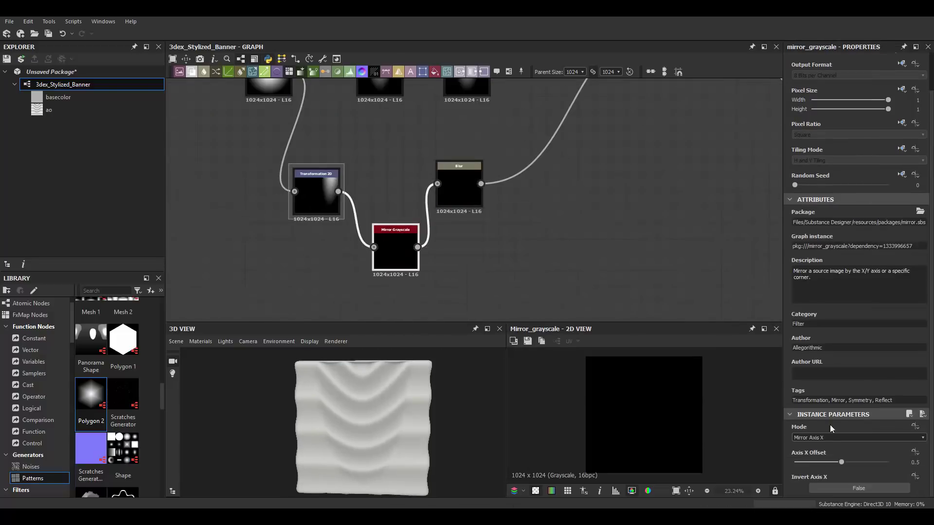
Delete the Mirror Grayscale node and reposition the lower Transformation 2D.
left_click_drag(841, 462, 843, 465)
key("Delete")
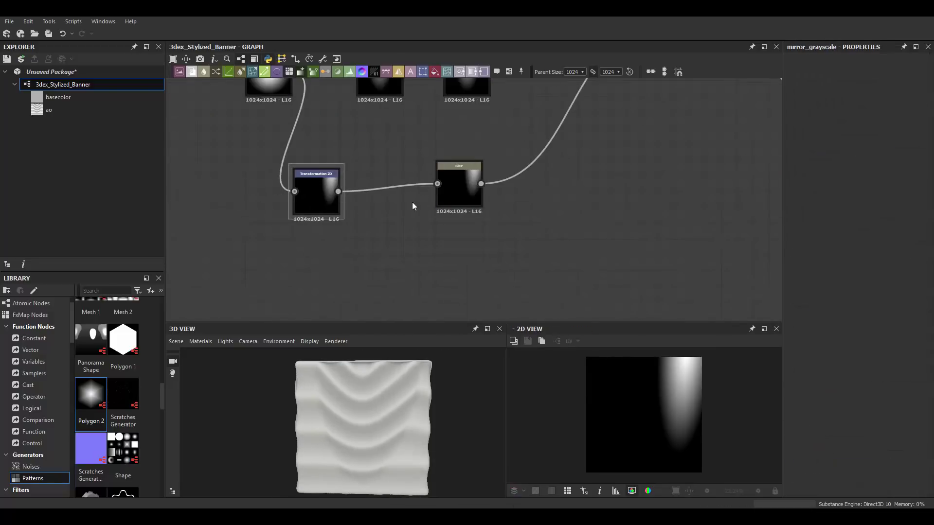
left_click_drag(321, 200, 312, 193)
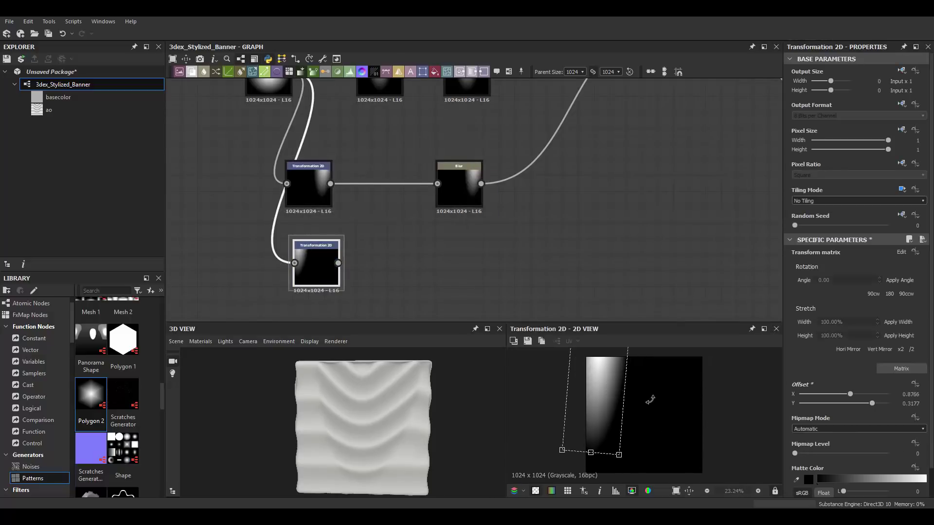
left_click(457, 195)
scroll(471, 249, "down", 1)
scroll(441, 287, "down", 1)
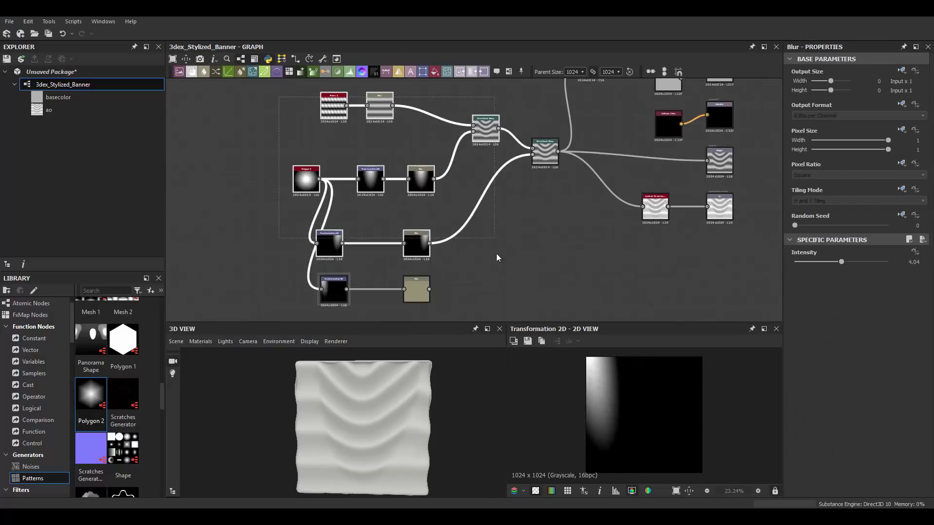
Set the last Directional Warp to intensity 69.64 and warp angle -303°.
right_click(524, 158)
scroll(570, 181, "up", 1)
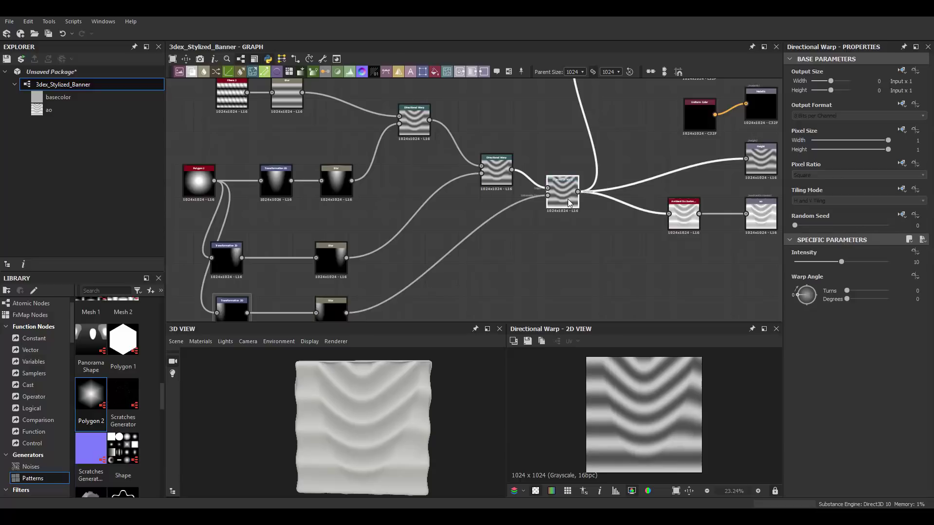
scroll(569, 202, "up", 1)
left_click_drag(841, 261, 888, 262)
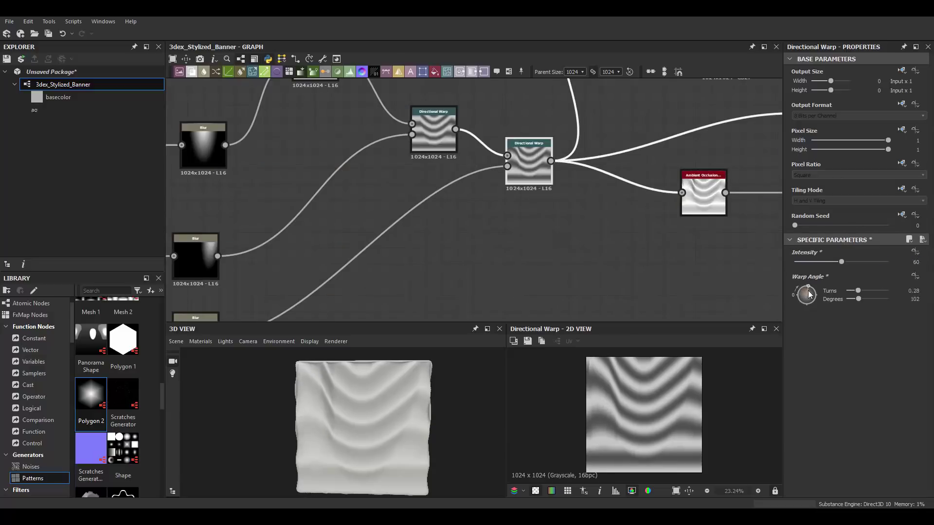
mouse_move(810, 293)
left_mouse_down()
mouse_move(804, 288)
mouse_move(813, 303)
mouse_move(812, 290)
left_mouse_up()
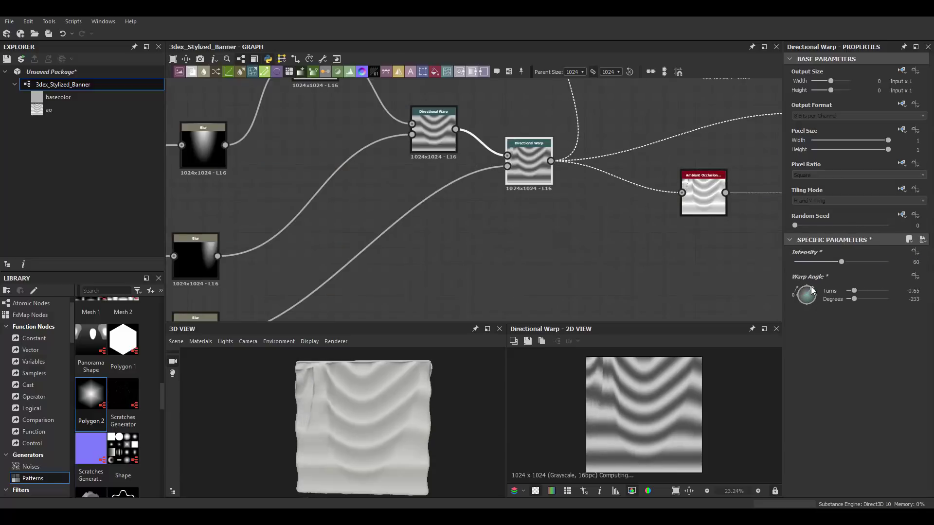
left_click_drag(859, 262, 857, 261)
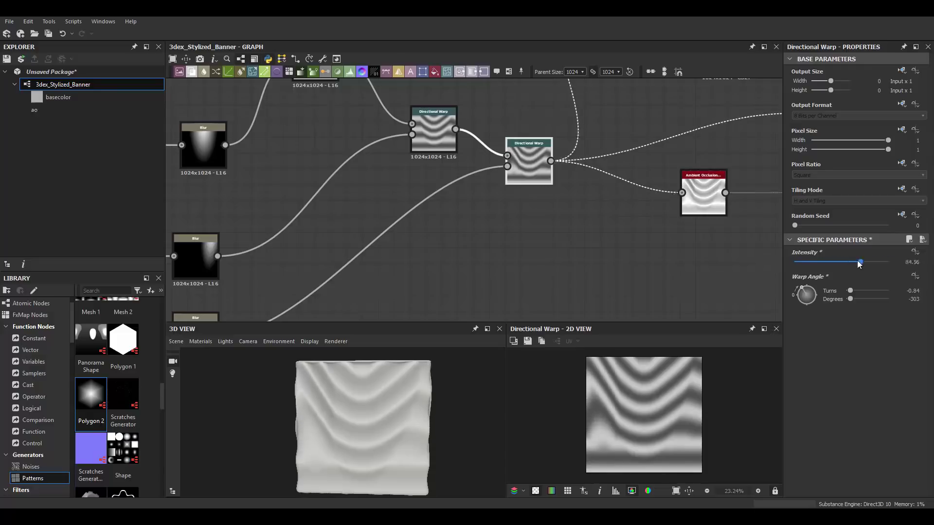
Pan the graph to review the Directional Warps and the Polygon/Transformation/Blur chain.
scroll(440, 189, "down", 2)
scroll(440, 189, "up", 1)
scroll(439, 190, "down", 2)
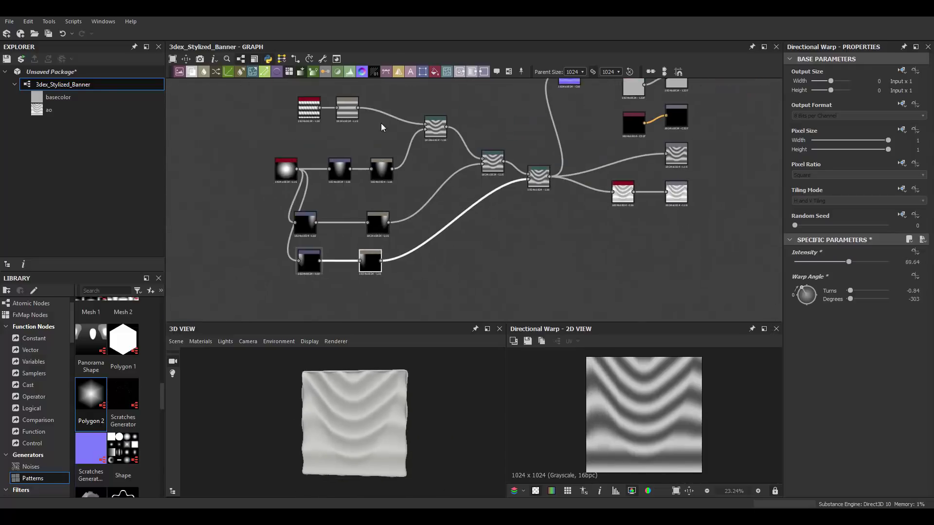
middle_click_drag(440, 189, 453, 208)
scroll(457, 197, "up", 3)
scroll(400, 392, "up", 2)
scroll(480, 165, "up", 1)
scroll(480, 166, "down", 2)
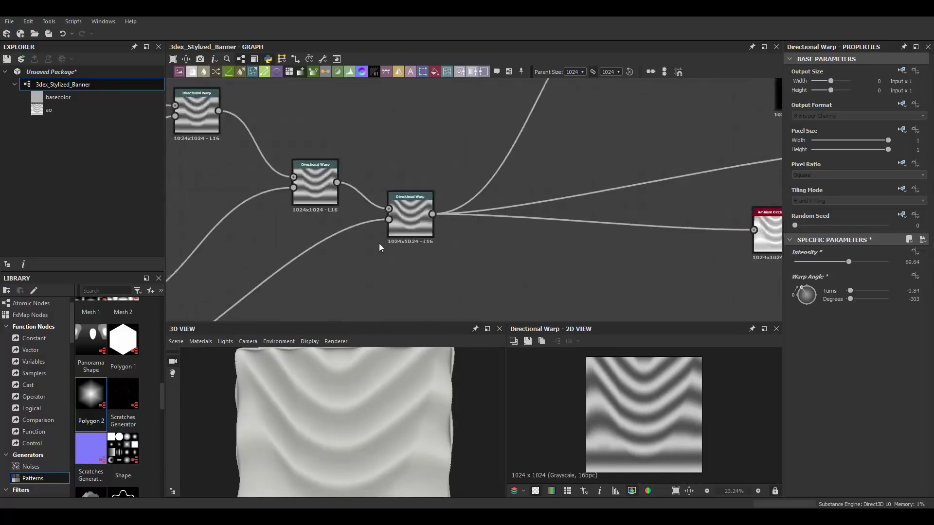
middle_click_drag(381, 246, 439, 195)
scroll(425, 197, "up", 1)
key("space")
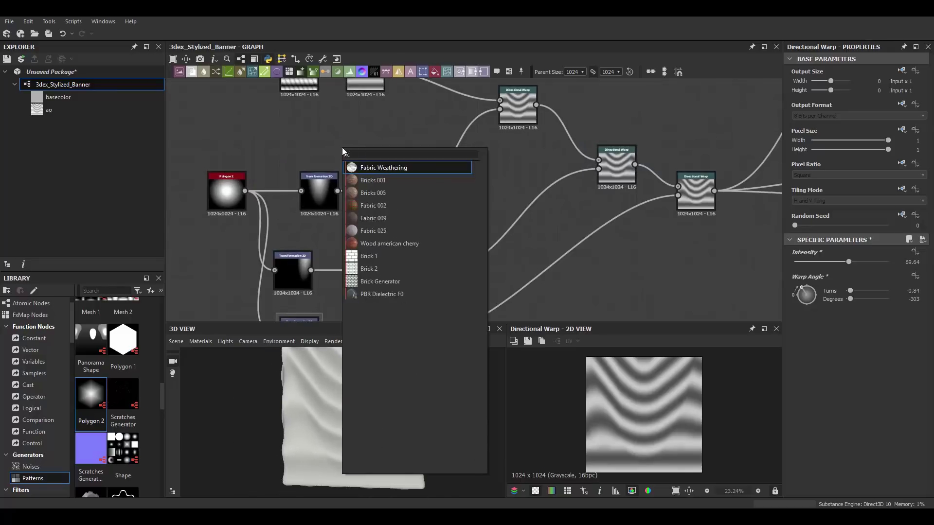
type("gradient")
key("Return")
key("space")
key("Return")
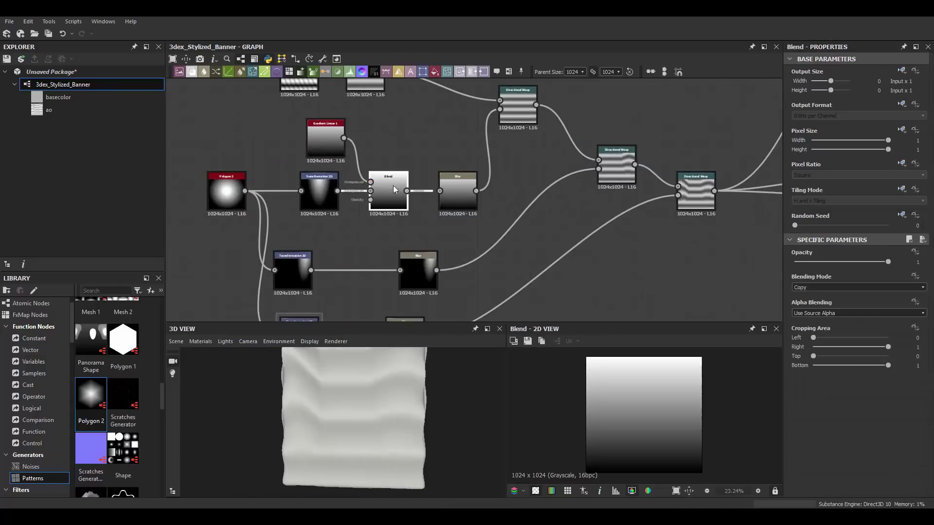
left_click(818, 287)
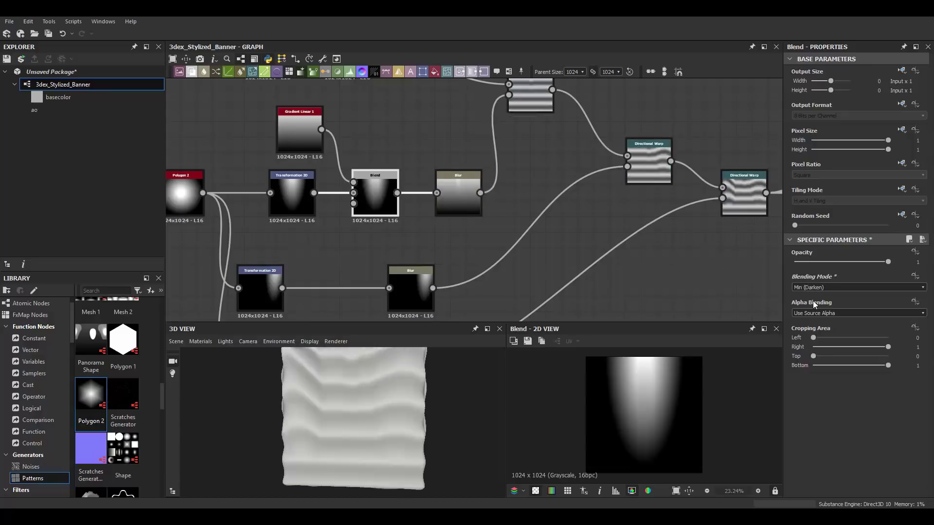
left_click_drag(807, 261, 717, 260)
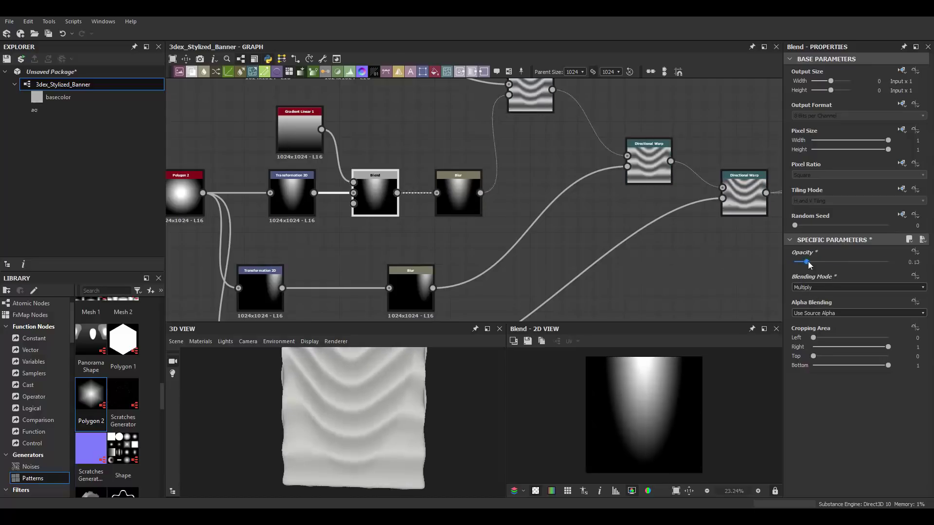
left_click_drag(859, 264, 788, 261)
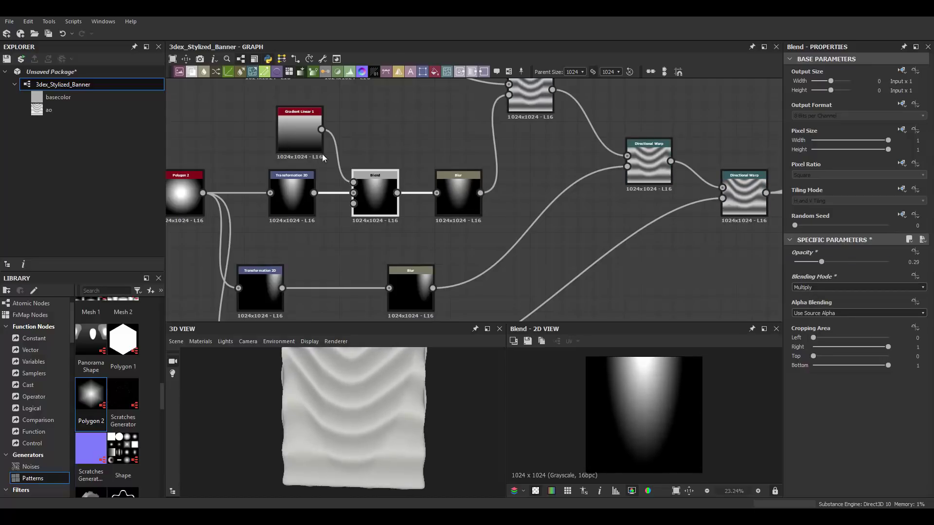
key("Delete")
Add a Perlin Noise–driven Warp after the last Directional Warp at intensity 0.41.
middle_click_drag(467, 189, 532, 201)
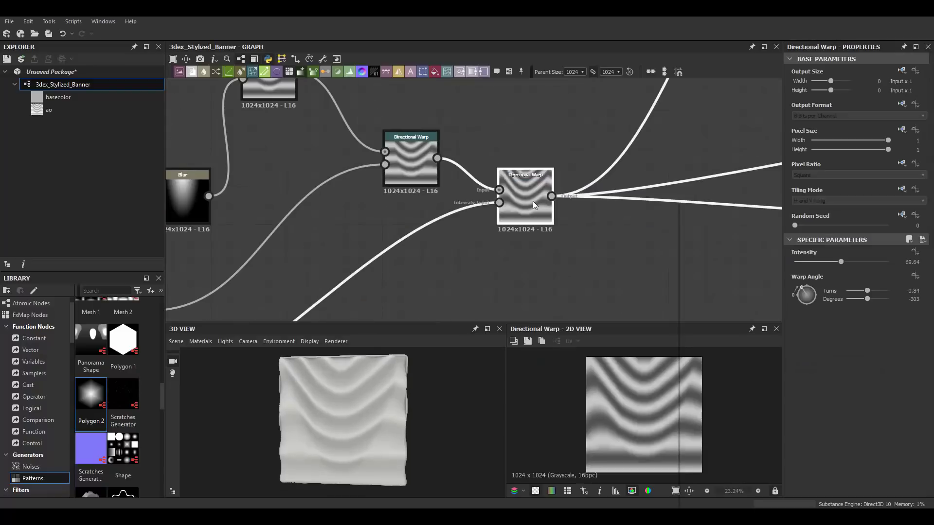
left_click(532, 201)
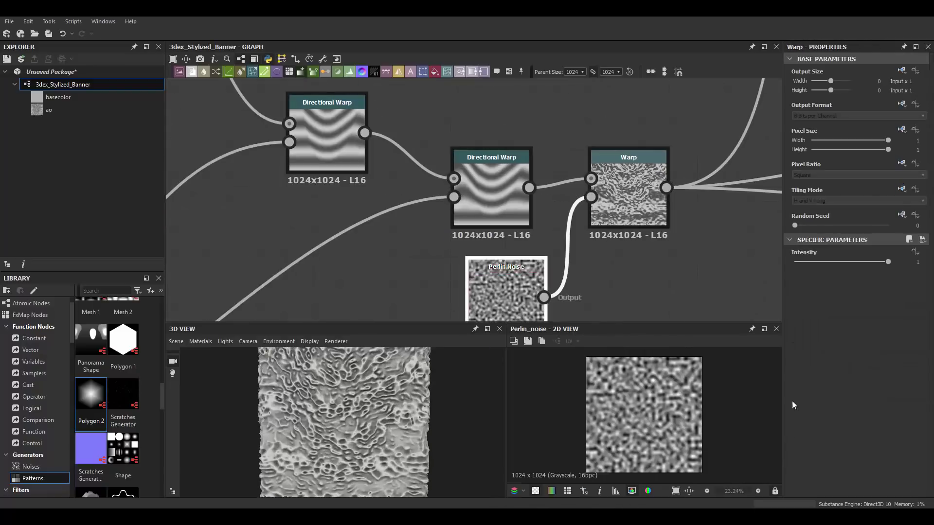
left_click(805, 477)
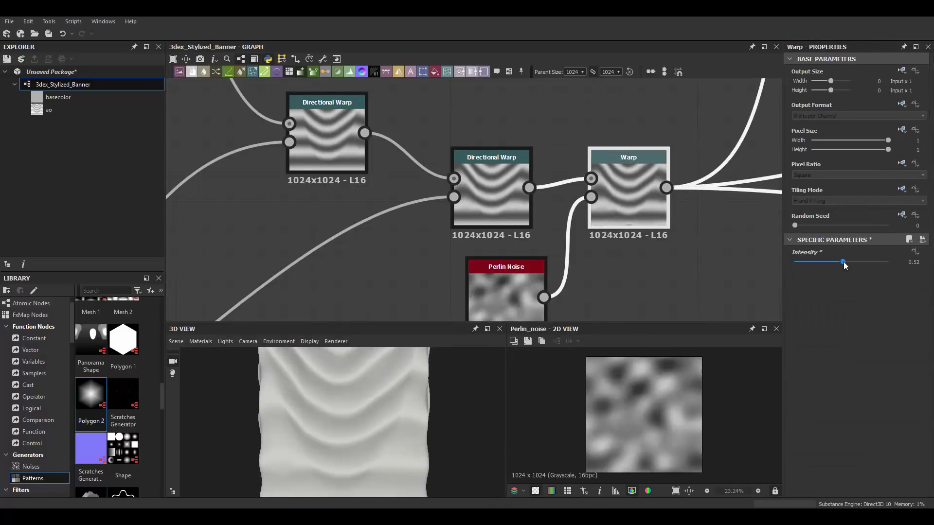
left_click_drag(835, 263, 833, 263)
scroll(422, 408, "down", 3)
left_click_drag(422, 408, 320, 405)
scroll(455, 167, "down", 3)
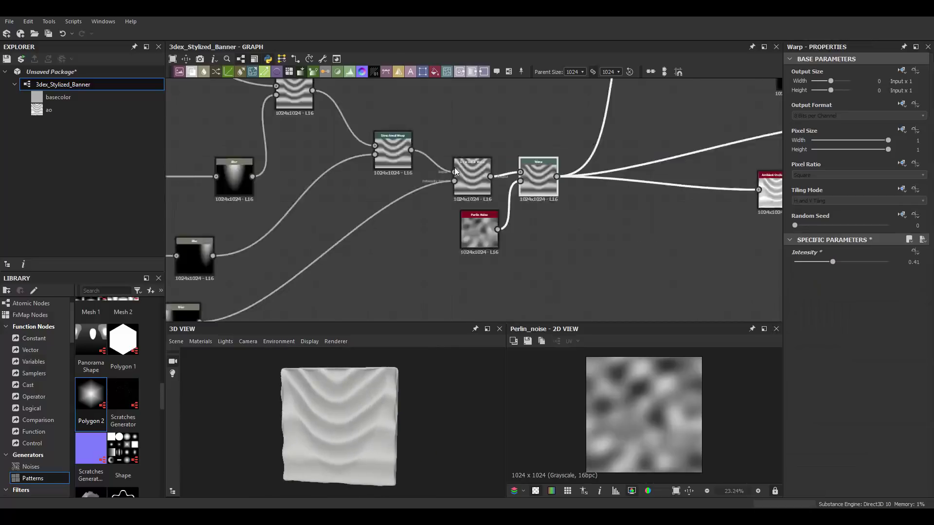
scroll(487, 170, "up", 1)
Duplicate the Warp node and add a Gradient Linear 1 node.
middle_click_drag(486, 170, 436, 203)
scroll(506, 215, "up", 2)
key("ctrl+d")
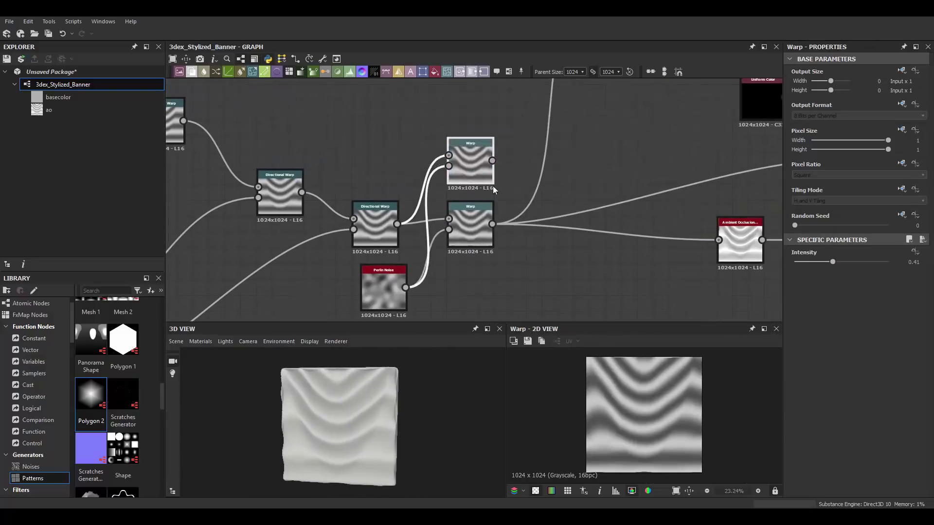
key("space")
type("gra")
left_click(518, 214)
Add a Blend after the lower Warp, fed by the gradient-masked result.
key("b")
left_click(859, 288)
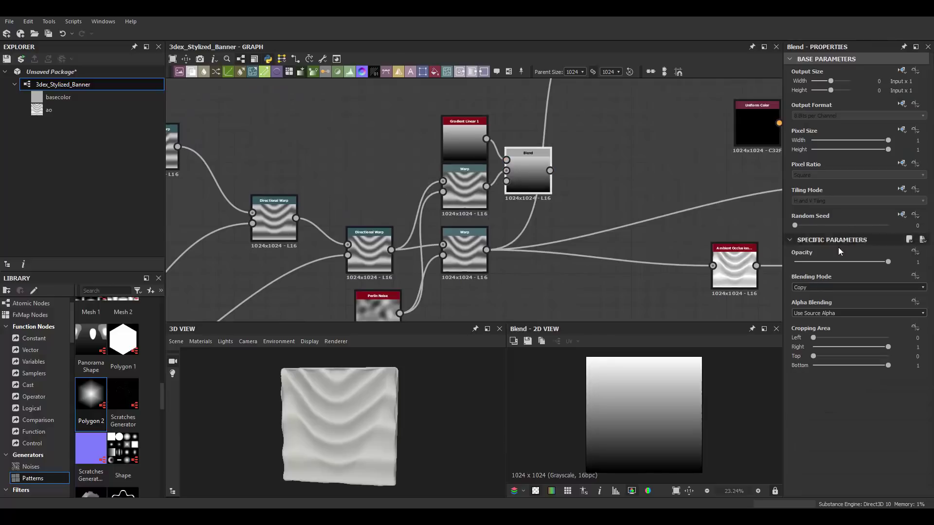
left_click(812, 300)
left_click_drag(468, 142, 436, 126)
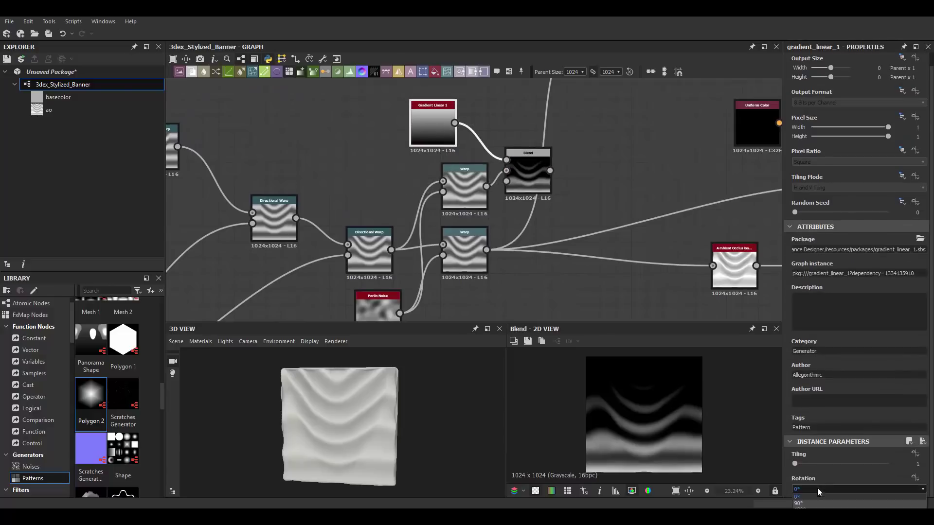
left_click_drag(533, 265, 573, 226)
left_click(560, 221)
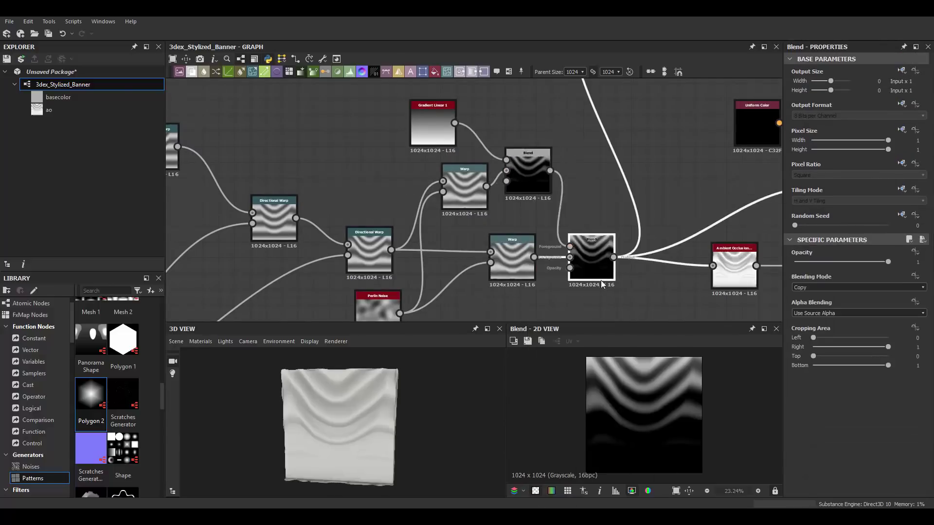
Try the Add (Linear Dodge) and Add Sub modes and set Blend opacity to 0.42.
scroll(592, 260, "up", 2)
left_click(858, 287)
left_click(808, 298)
left_click(816, 287)
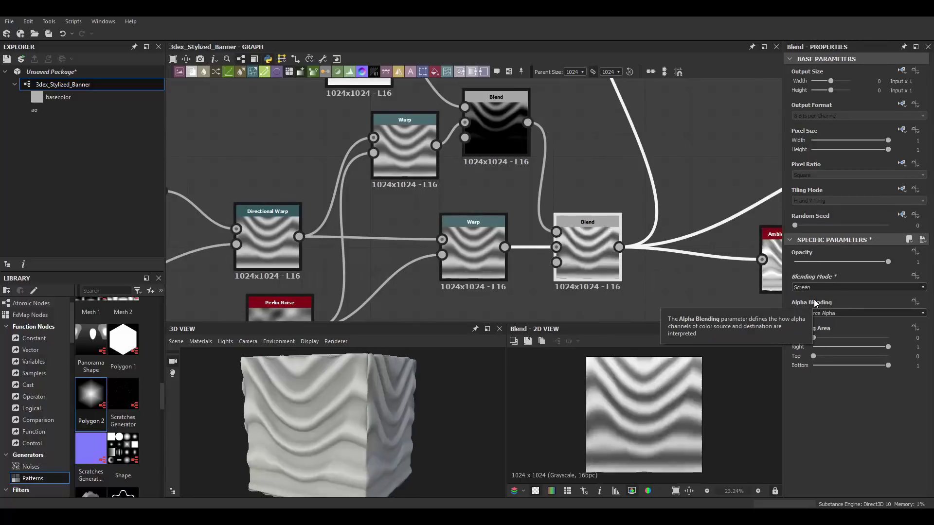
key("Up")
mouse_move(888, 261)
left_mouse_down()
mouse_move(762, 262)
mouse_move(833, 262)
left_mouse_up()
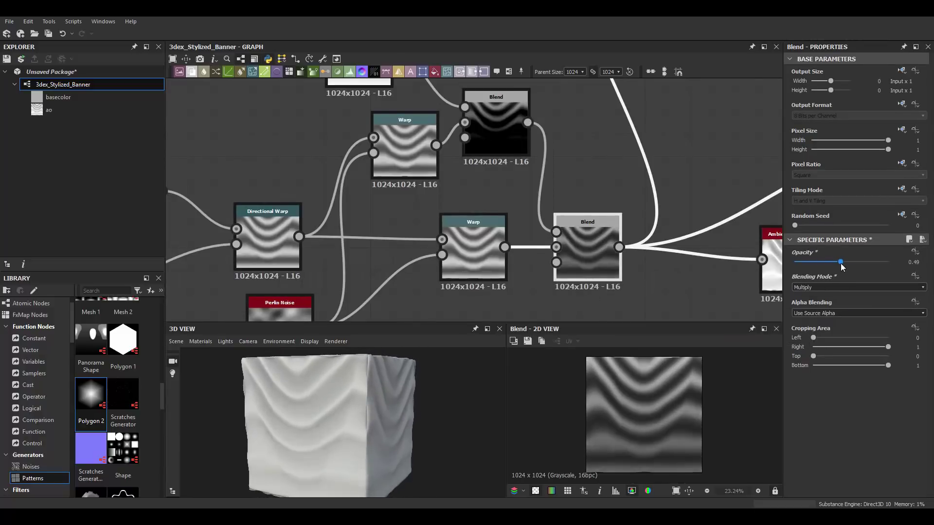
left_click(827, 287)
Cycle through blending modes, settle on Multiply, and frame the whole graph.
left_click(811, 313)
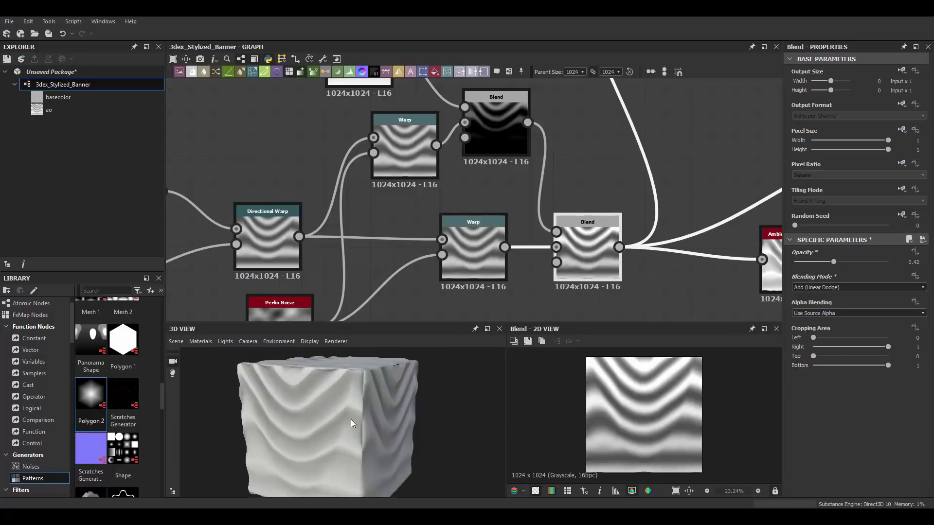
left_click(811, 288)
left_click(813, 306)
key("Up")
key("Down")
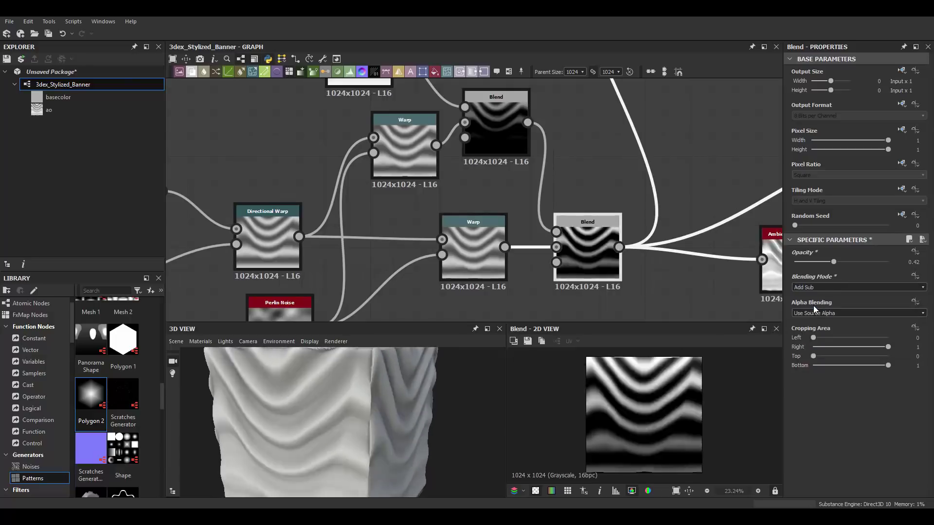
key("Up")
key("f")
key("f")
scroll(449, 182, "up", 1)
scroll(417, 233, "up", 3)
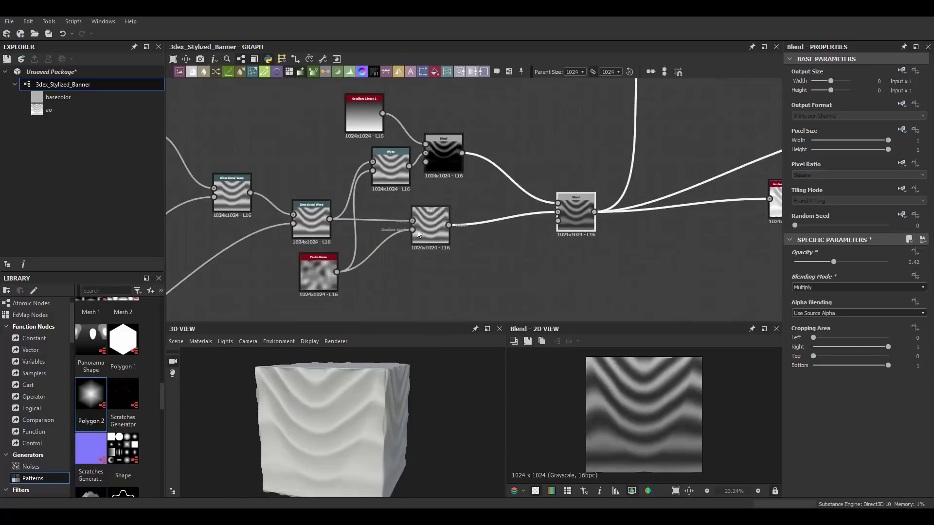
scroll(445, 251, "down", 3)
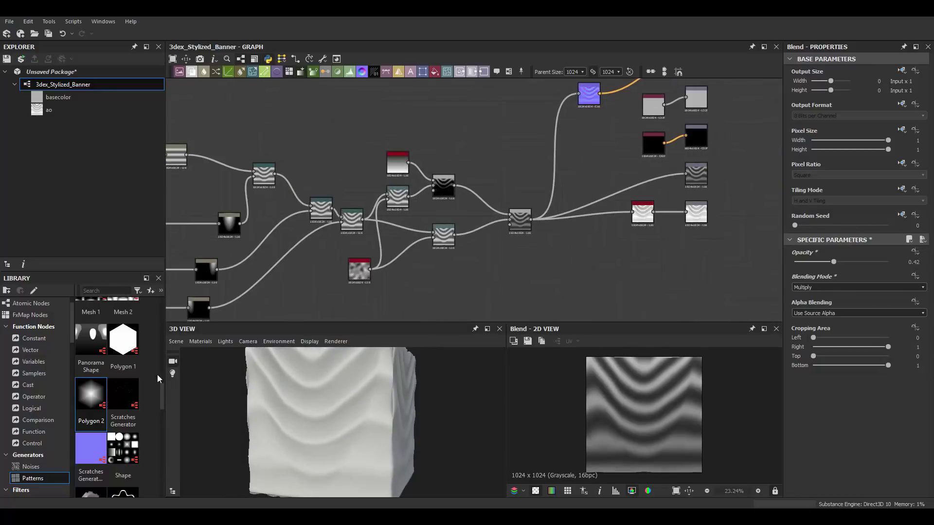
Add a Gradient Linear 3, squash it into horizontal stripes with a Transformation 2D, and shift the gradient to 0.44.
left_click_drag(84, 399, 504, 289)
left_click_drag(796, 464, 805, 462)
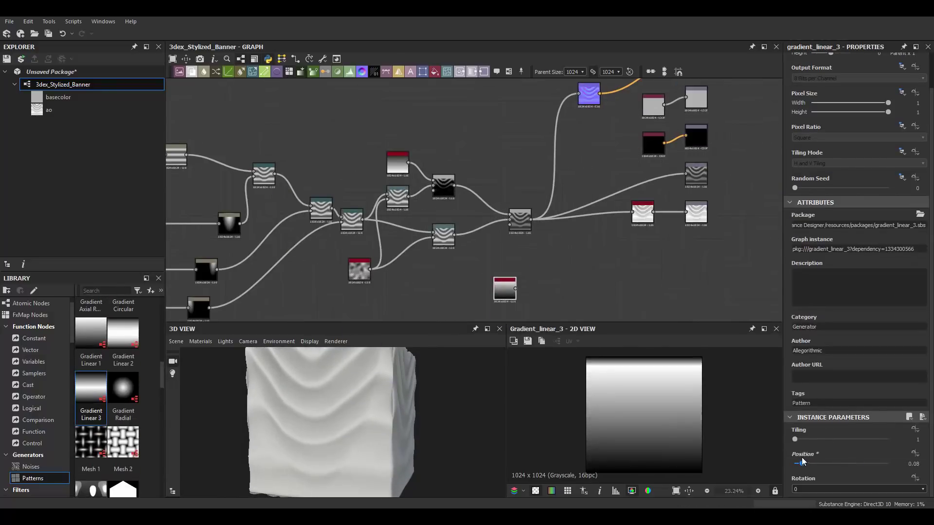
key("f")
left_click_drag(536, 219, 578, 219)
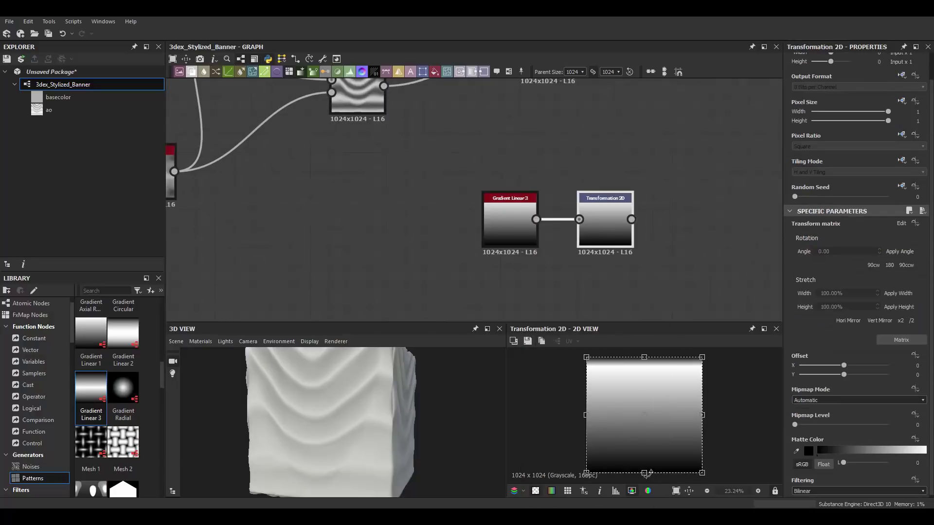
left_click_drag(645, 473, 643, 366)
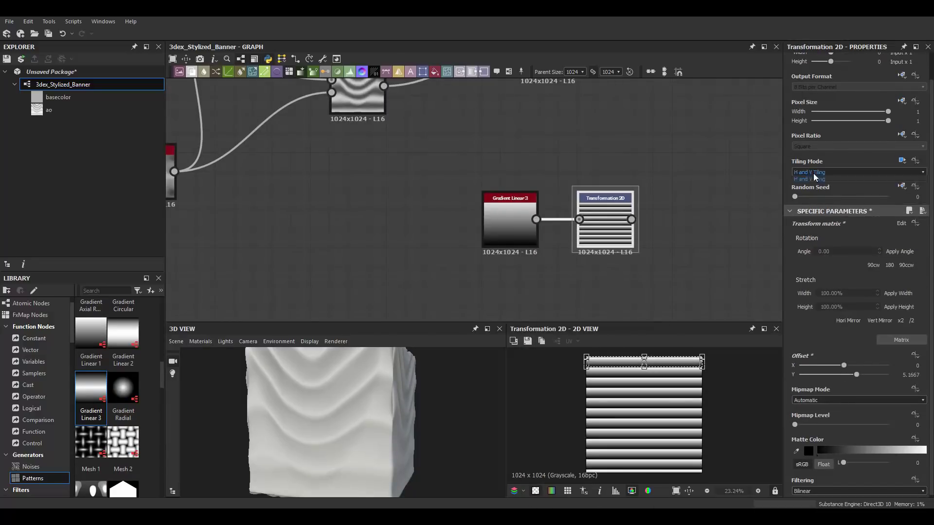
scroll(486, 218, "up", 5)
left_click(431, 219)
left_click_drag(805, 472, 835, 472)
scroll(482, 148, "down", 3)
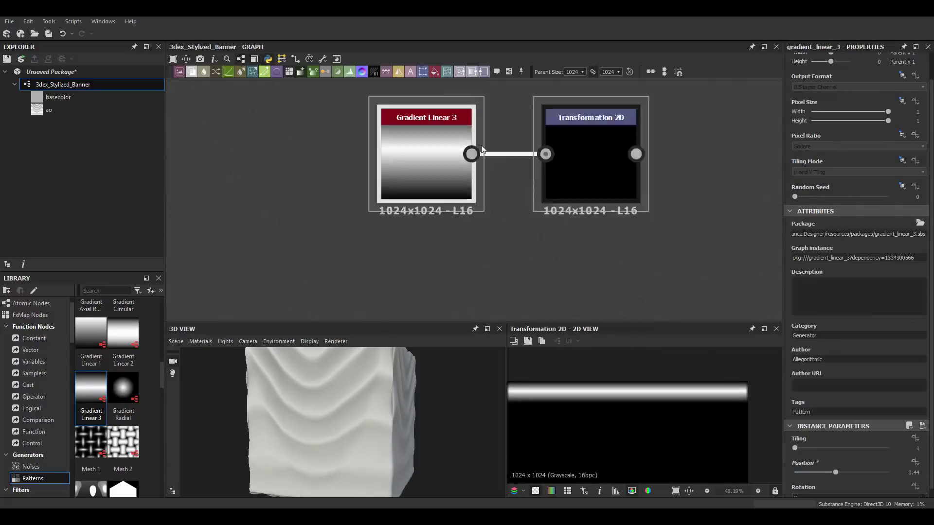
scroll(482, 148, "down", 3)
Add a new Blend node after the existing Blend, keeping its mode at Copy.
left_click_drag(559, 230, 574, 219)
left_click(608, 243)
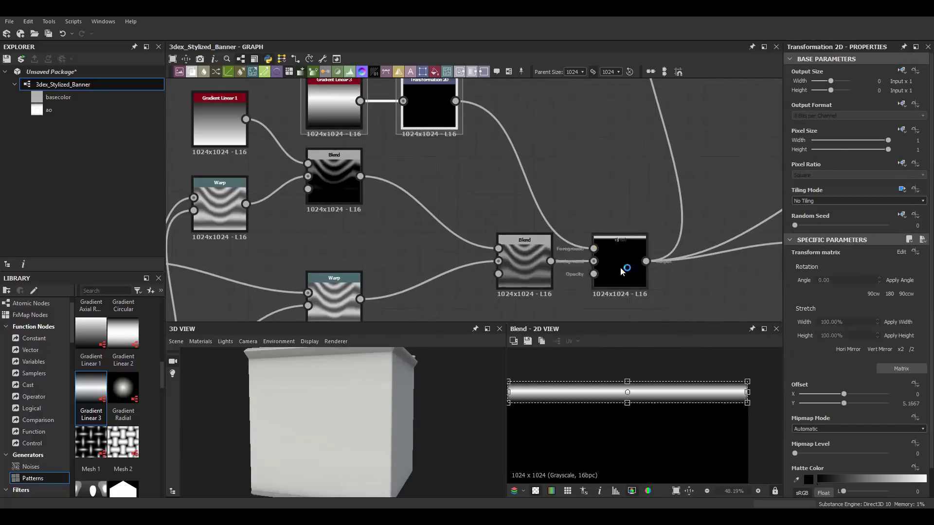
left_click(815, 287)
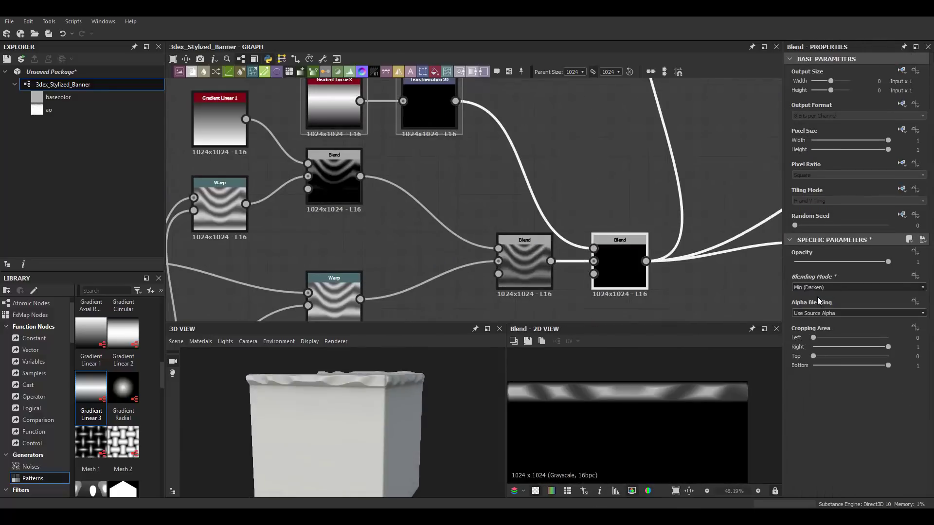
key("ctrl+z")
Mask the stripe with a Histogram Scan at position 0.87 wired into the new Blend, and preview it.
middle_click_drag(420, 98, 431, 118)
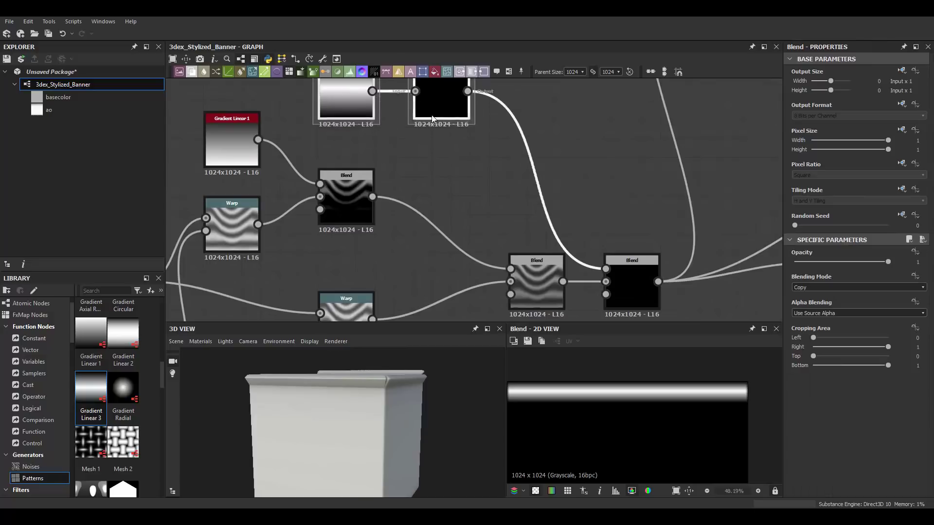
left_click_drag(467, 91, 593, 161)
type("histogram")
key("Return")
left_click_drag(797, 477, 879, 479)
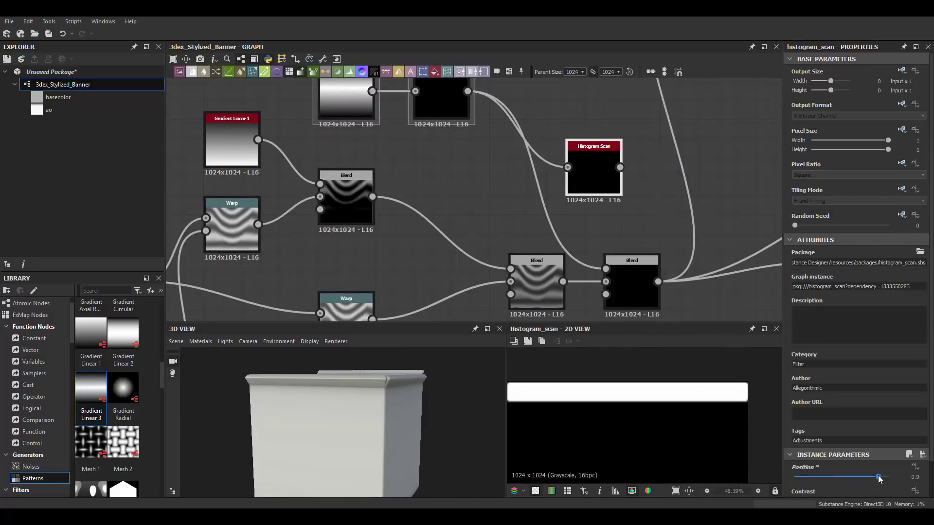
middle_click_drag(593, 243, 588, 169)
left_click_drag(512, 217, 532, 269)
left_click_drag(557, 294, 600, 220)
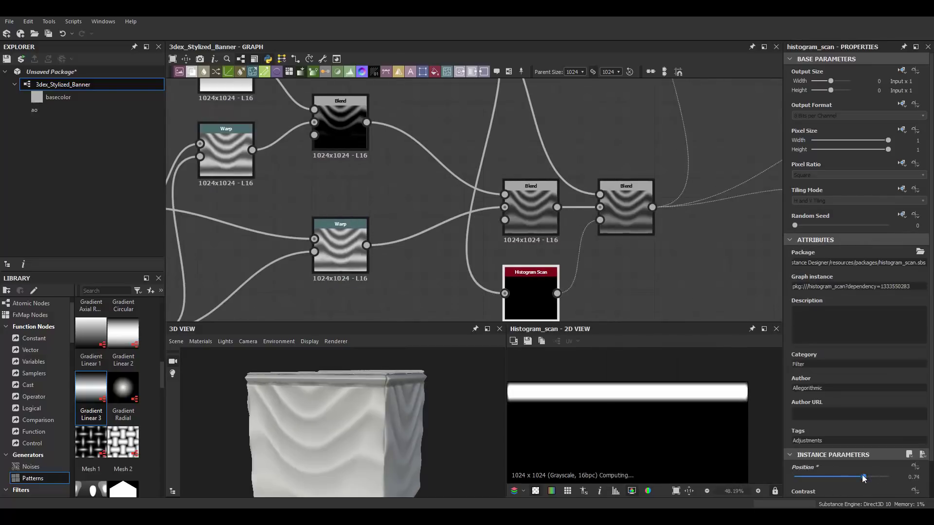
left_click(626, 207)
scroll(656, 226, "up", 4)
left_click_drag(377, 401, 375, 389)
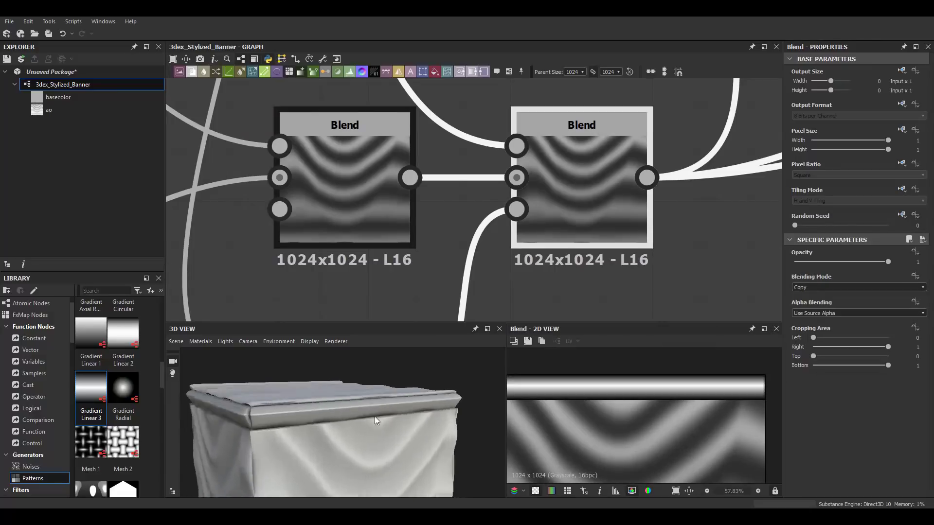
Insert a Histogram Range after the Transformation 2D and raise its position to 0.66.
scroll(412, 171, "down", 4)
left_click(521, 159)
key("space")
type("histogram")
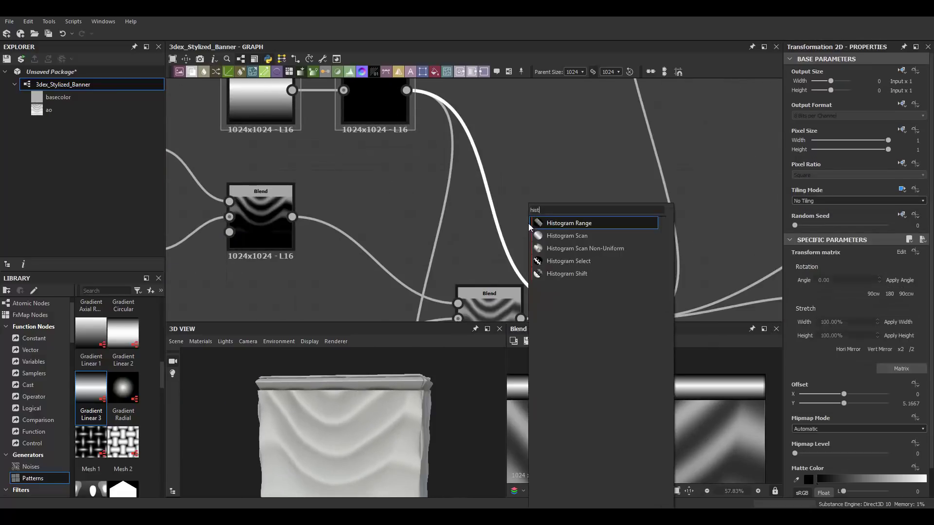
key("Return")
left_click_drag(441, 397, 443, 383)
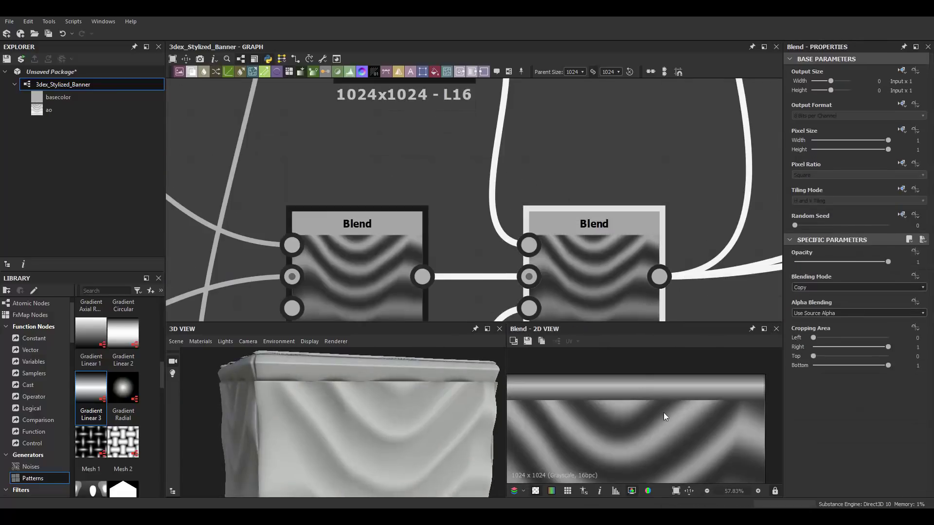
mouse_move(841, 490)
left_mouse_down()
mouse_move(857, 488)
mouse_move(844, 489)
left_mouse_up()
Select the Histogram Scan and move the Blend nodes aside to make room.
scroll(559, 214, "down", 5)
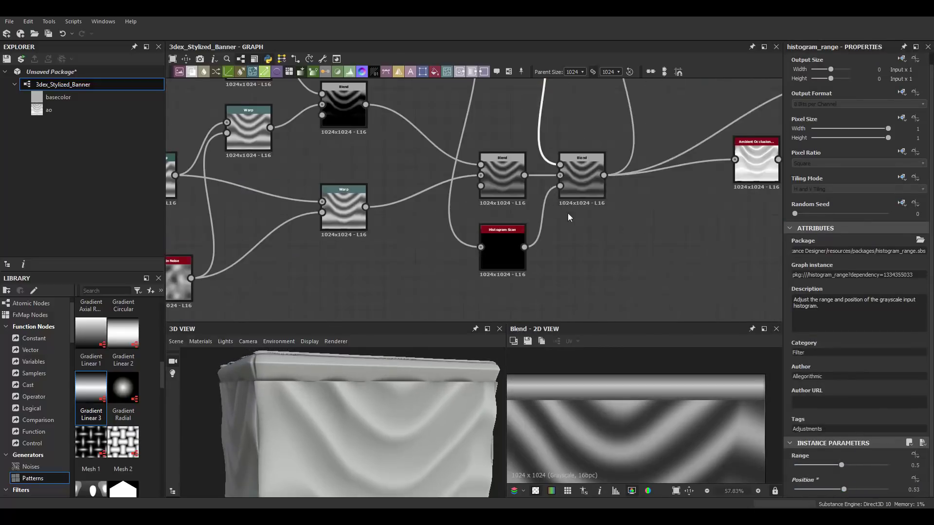
scroll(579, 219, "up", 2)
left_click(479, 262)
scroll(846, 467, "down", 1)
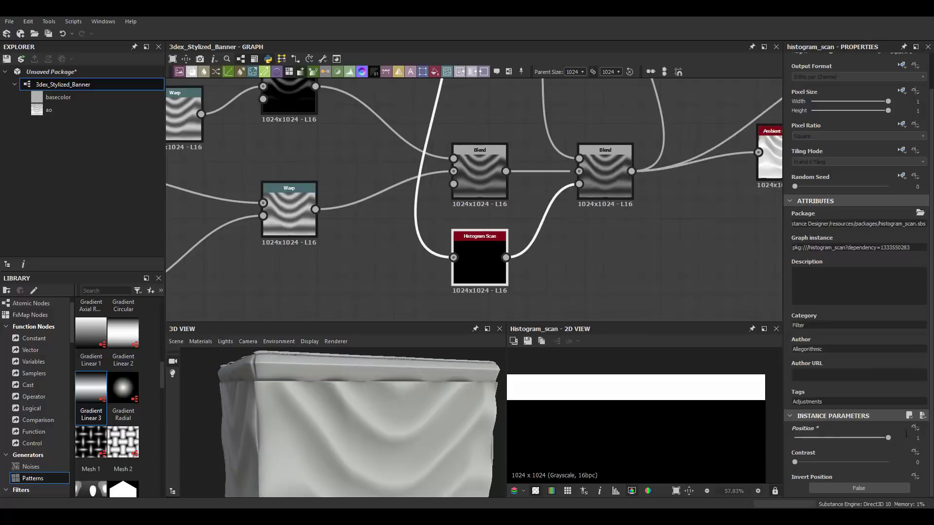
scroll(580, 253, "down", 2)
left_click_drag(580, 252, 559, 236)
middle_click_drag(558, 236, 559, 263)
Add a new Subtract Blend fed by the Histogram Scan and preview the result.
left_click_drag(568, 242, 528, 263)
key("space")
type("b")
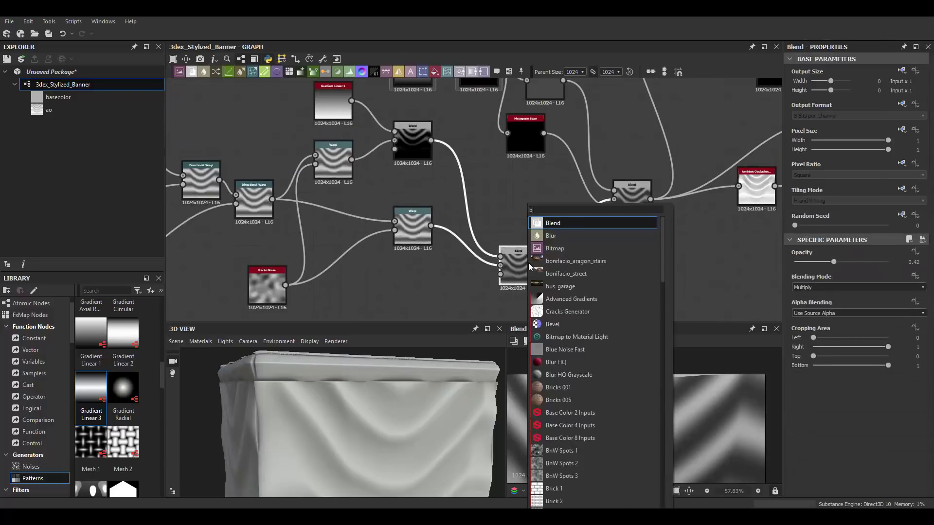
key("Return")
left_click_drag(544, 133, 551, 182)
left_click(822, 288)
left_click(823, 303)
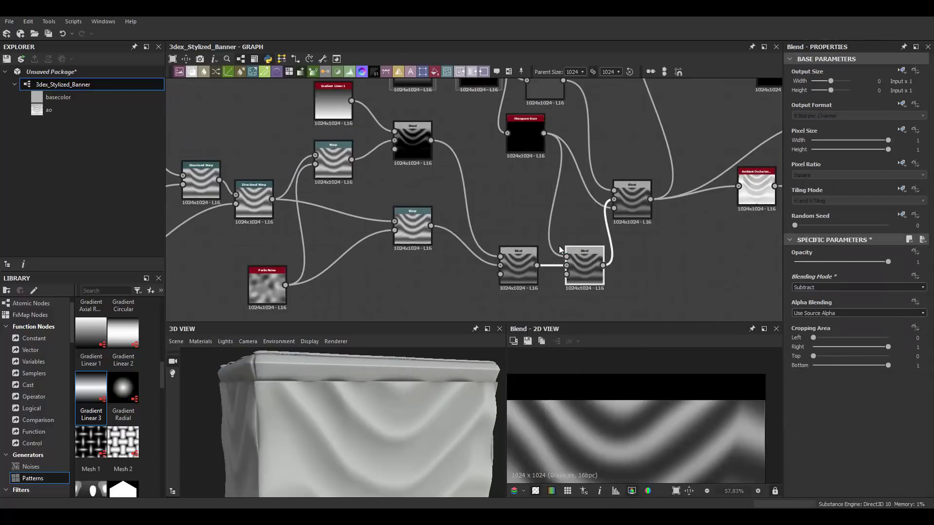
scroll(559, 250, "up", 2)
left_click(617, 218)
Set the Histogram Scan position to 0.7 and the Gradient Linear 3 position to 0.6.
scroll(439, 178, "up", 1)
left_click(439, 177)
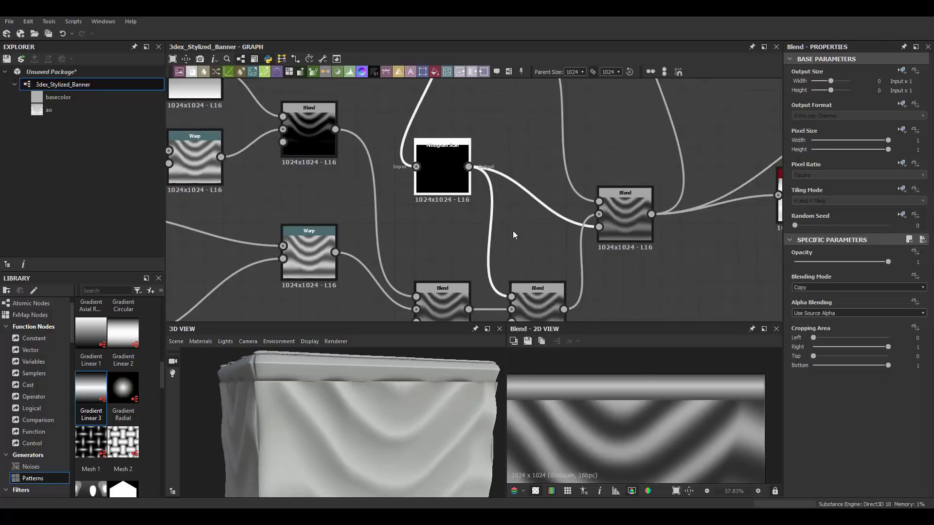
left_click(860, 478)
mouse_move(503, 412)
left_mouse_down()
mouse_move(366, 409)
mouse_move(360, 388)
left_mouse_up()
middle_click_drag(493, 158, 580, 311)
scroll(842, 438, "down", 1)
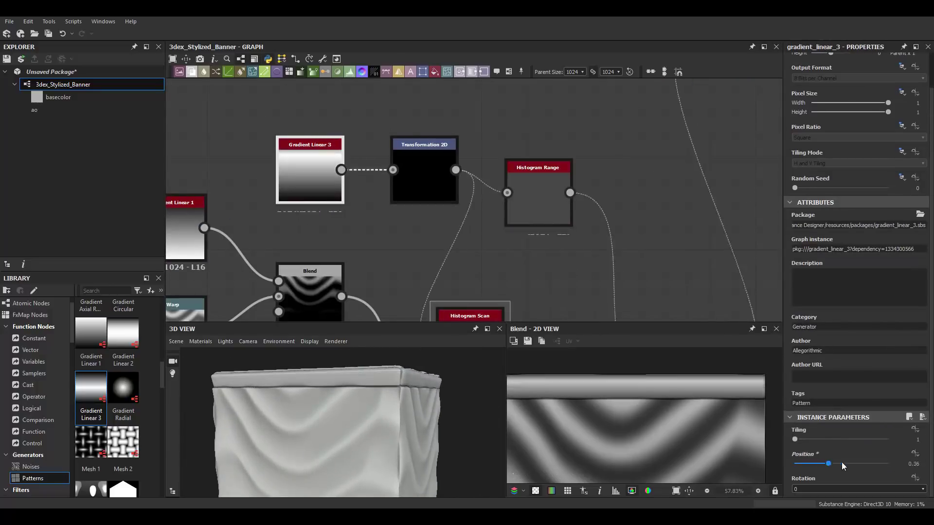
mouse_move(842, 463)
left_mouse_down()
mouse_move(877, 464)
mouse_move(850, 464)
left_mouse_up()
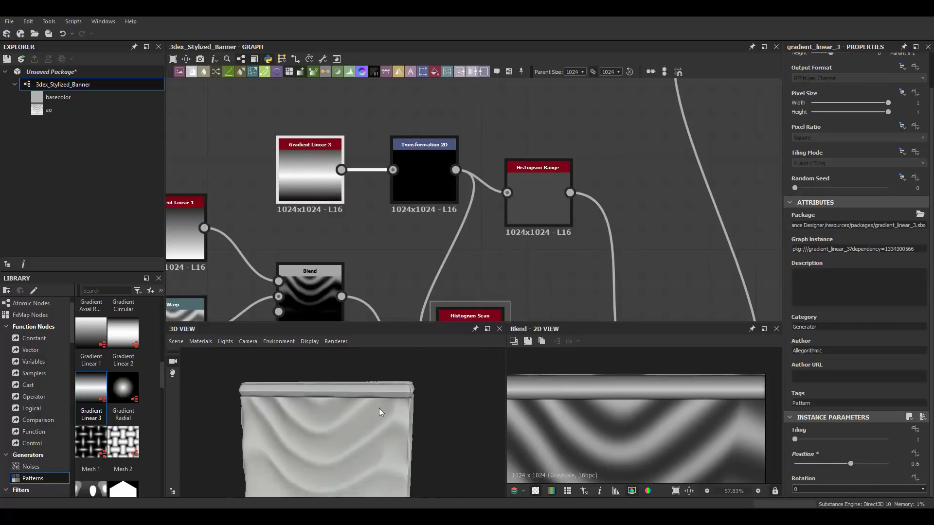
key("f")
scroll(481, 207, "up", 3)
Insert a Transformation 2D after the final Blend, squeezing the pattern narrower with tiling disabled.
left_click(433, 192)
key("space")
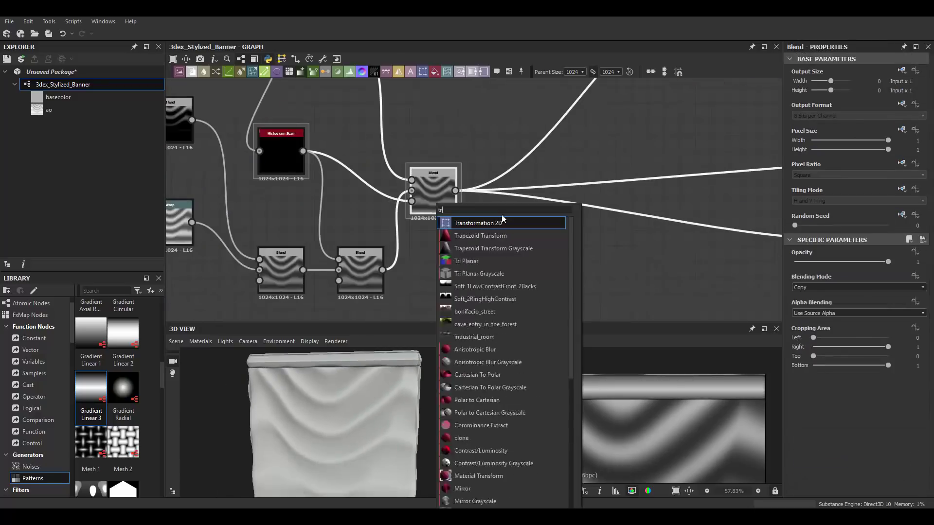
left_click(467, 217)
left_click_drag(586, 415, 679, 413)
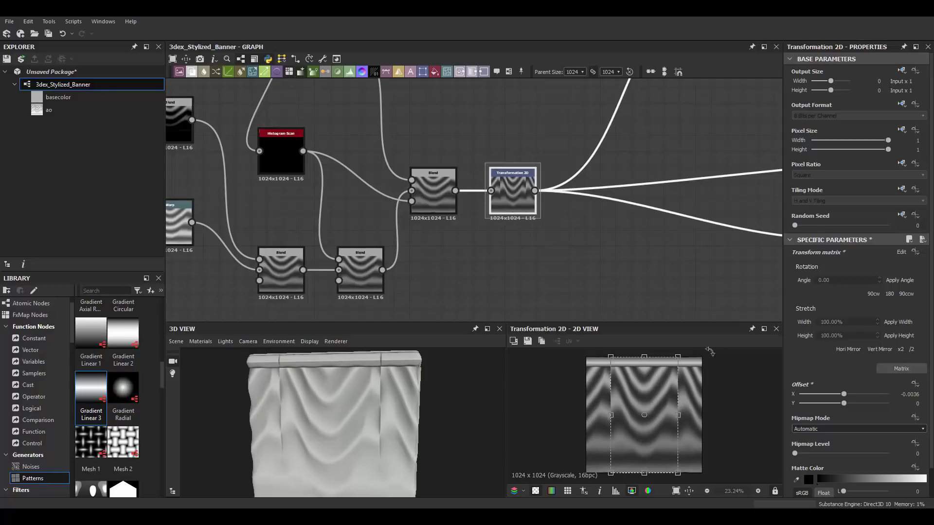
left_click(888, 227)
Duplicate the ao output as a new output named 'opacity' with opacity usage.
middle_click_drag(633, 253, 456, 235)
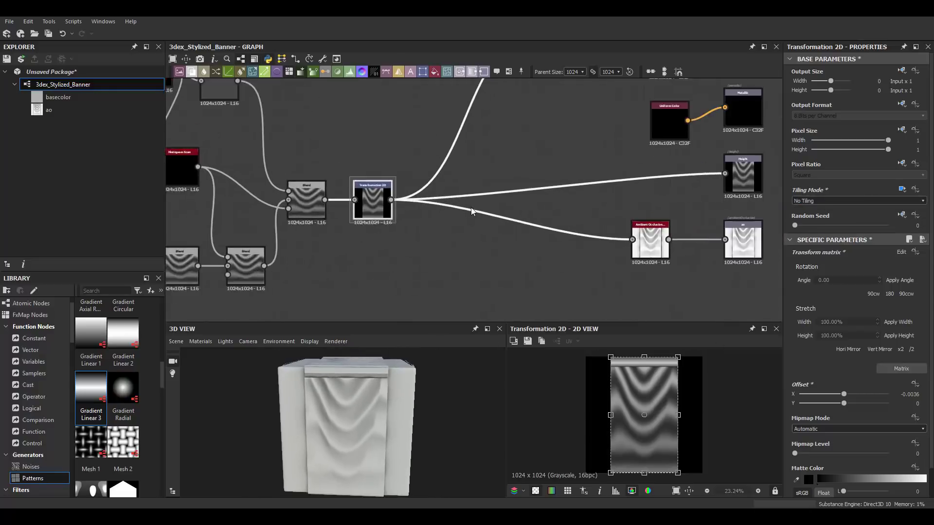
left_click(706, 214)
key("ctrl+shift+d")
scroll(714, 241, "up", 3)
type("opacity")
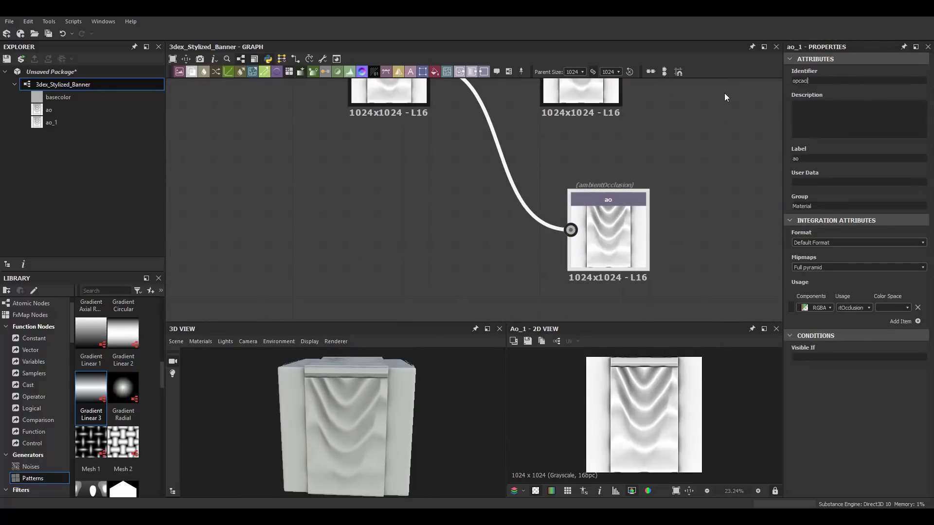
key("Return")
left_click(853, 308)
left_click(858, 331)
Feed the narrowed pattern through a Histogram Scan into the opacity output.
scroll(438, 195, "down", 3)
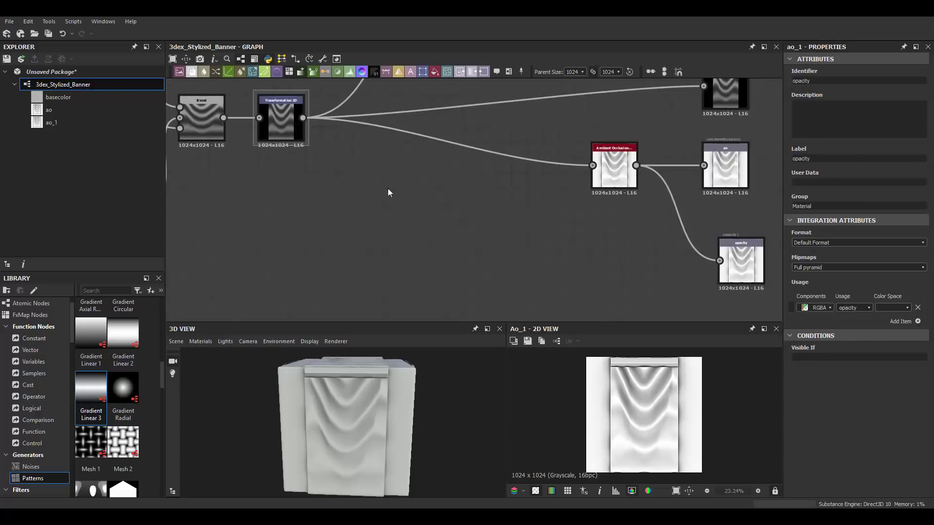
key("space")
type("his")
left_click(448, 214)
middle_click_drag(417, 239, 400, 188)
left_click_drag(360, 210, 666, 217)
left_click_drag(428, 379, 384, 393)
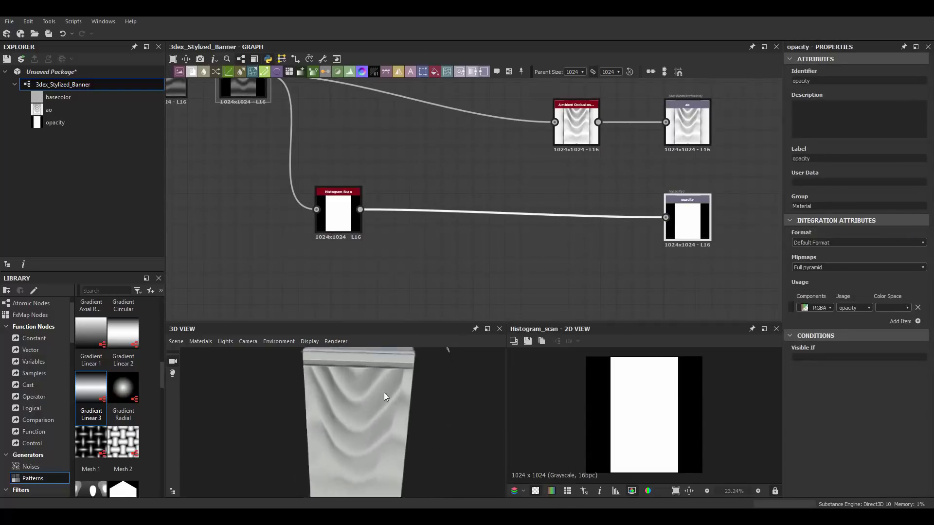
scroll(358, 183, "down", 2)
middle_click_drag(358, 187, 341, 149)
Insert a Transformation 2D after the Histogram Scan to fit the opacity mask.
scroll(483, 200, "up", 3)
key("space")
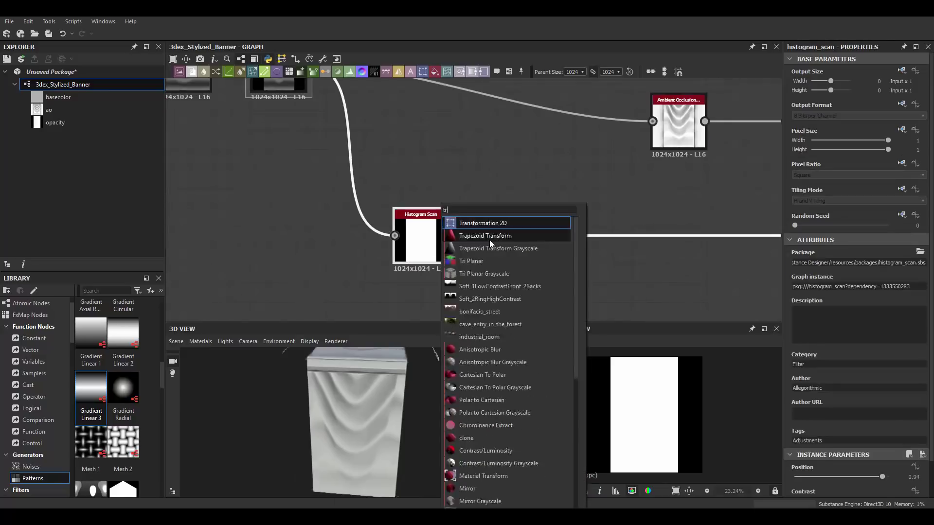
left_click(489, 241)
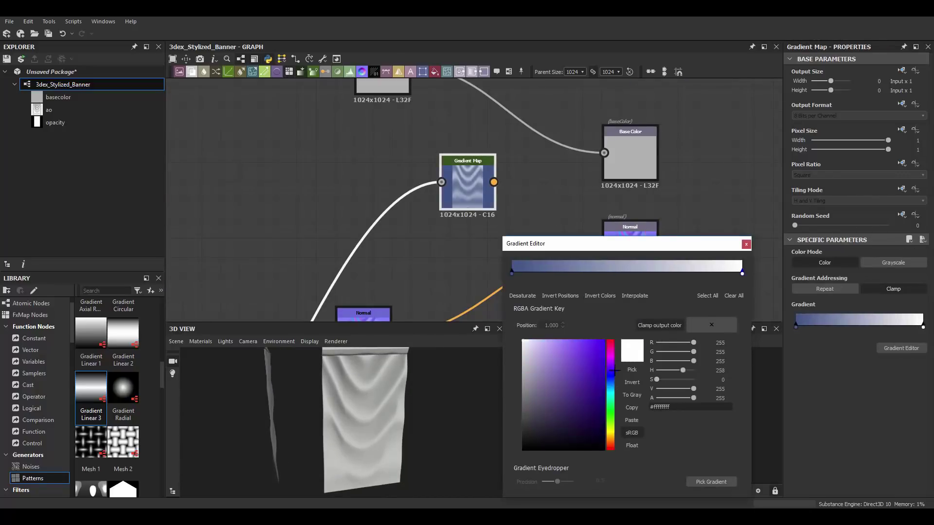
Shift the Gradient Map colour toward purple, then select the main Transformation 2D to show its settings.
left_click_drag(612, 379, 613, 375)
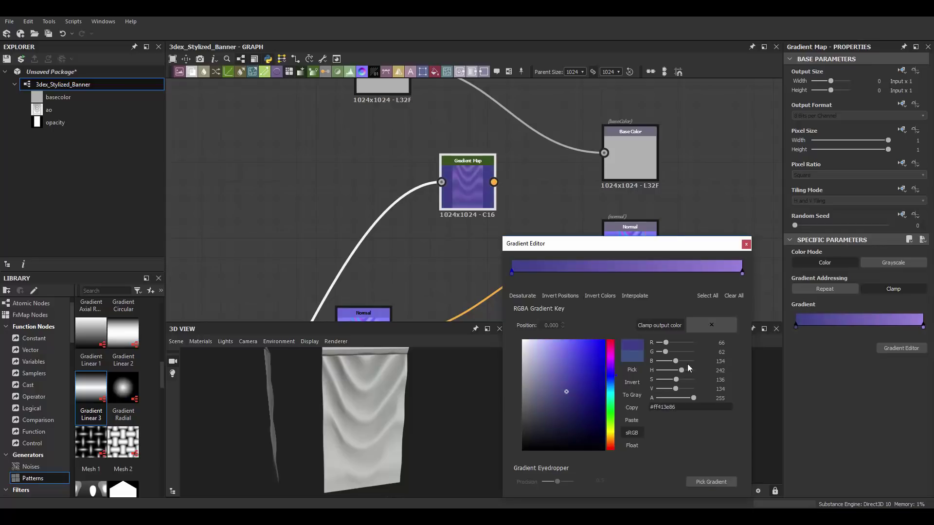
left_click(746, 245)
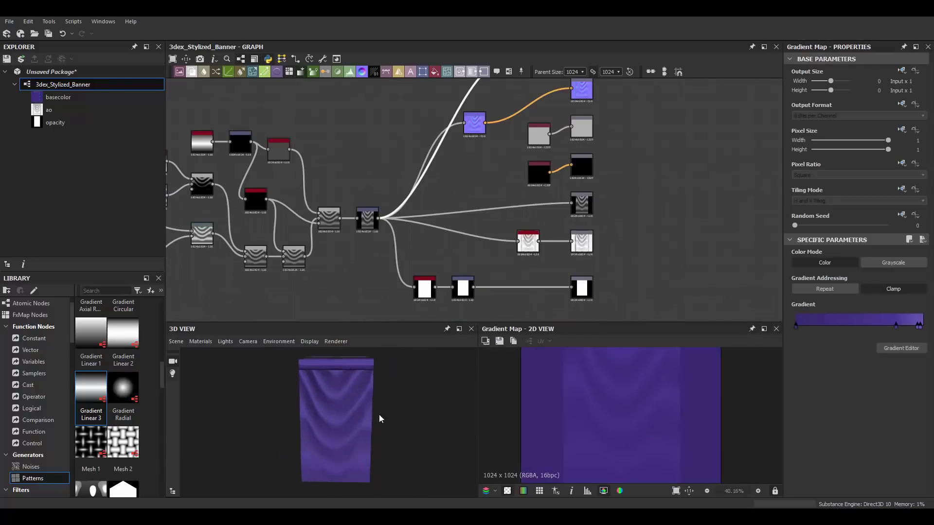
scroll(382, 413, "up", 2)
scroll(307, 399, "down", 2)
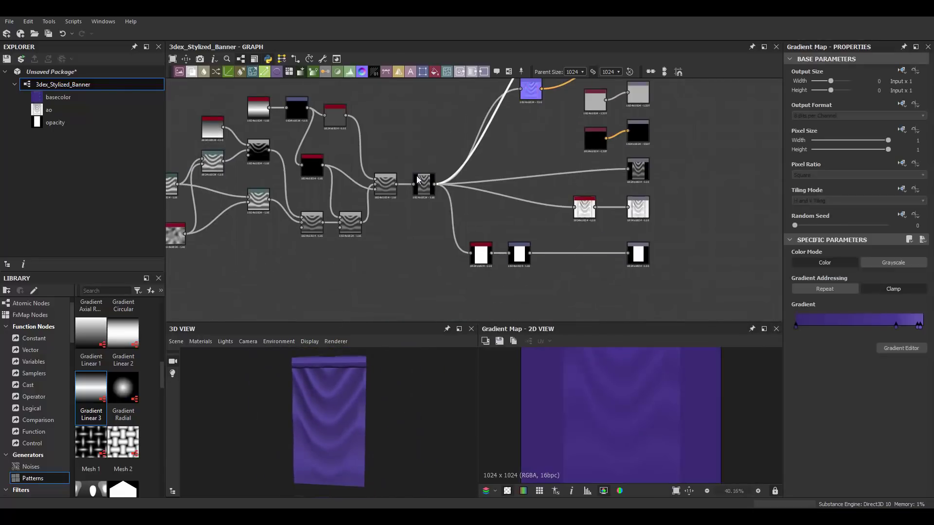
scroll(370, 214, "up", 5)
left_click(454, 233)
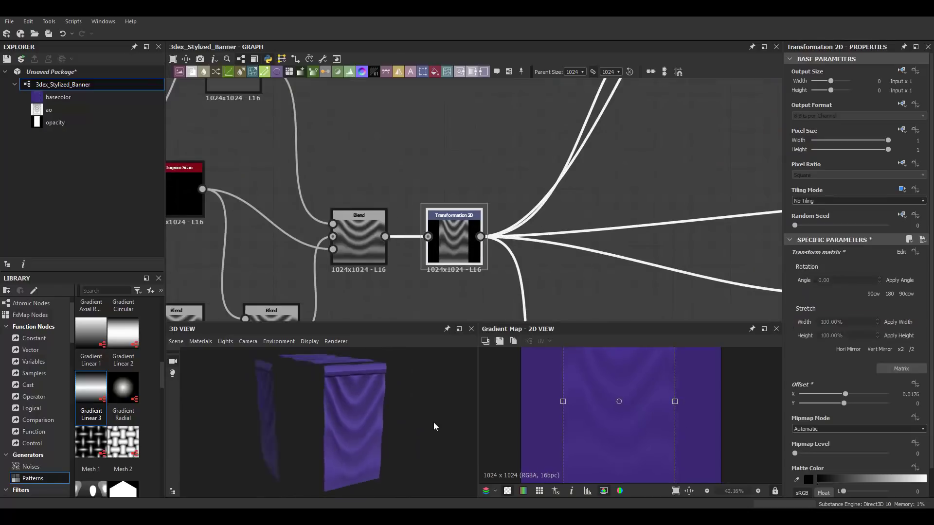
Insert a Warp after the Transformation 2D, driven by a new Perlin Noise.
key("space")
type("warp")
key("Return")
key("space")
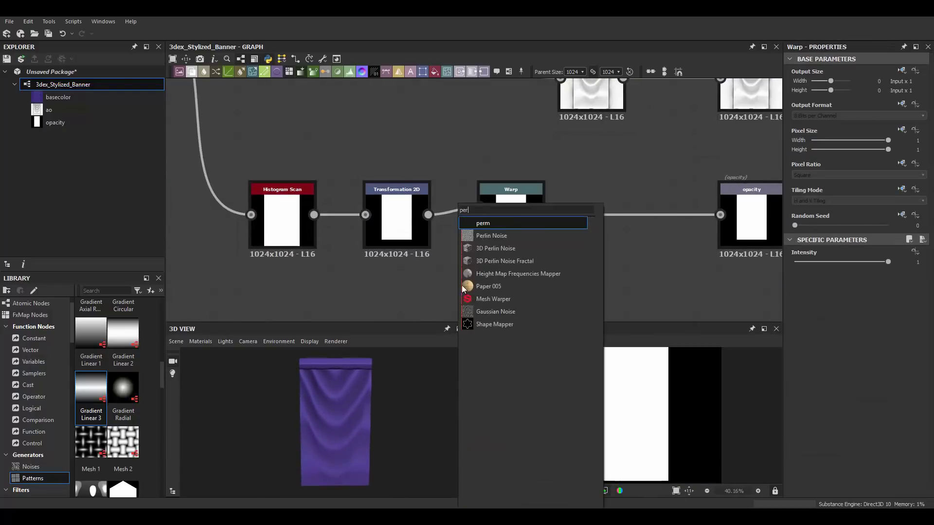
type("perlin")
key("Return")
Lower the Perlin Noise scale to 6 for broader, wavier distortion.
scroll(827, 438, "down", 1)
left_click_drag(840, 438, 811, 436)
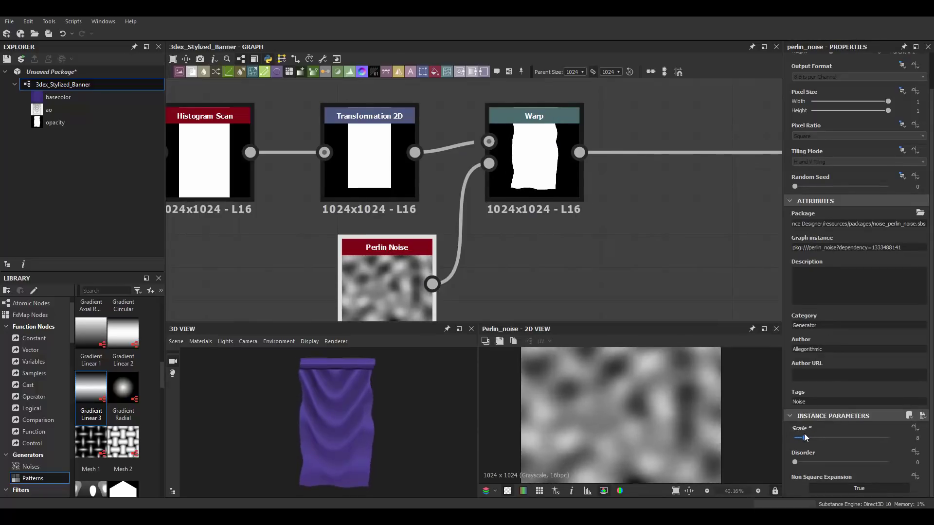
left_click_drag(397, 406, 423, 429)
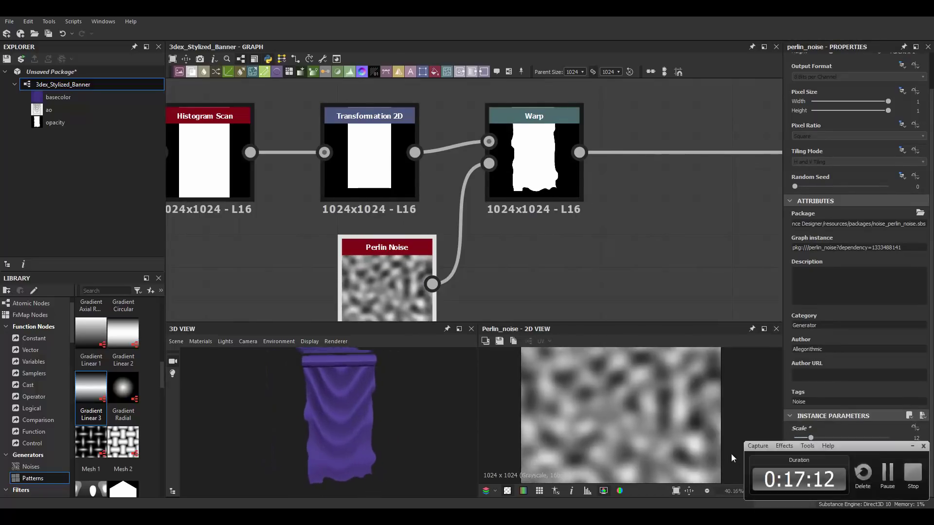
left_click_drag(811, 438, 803, 439)
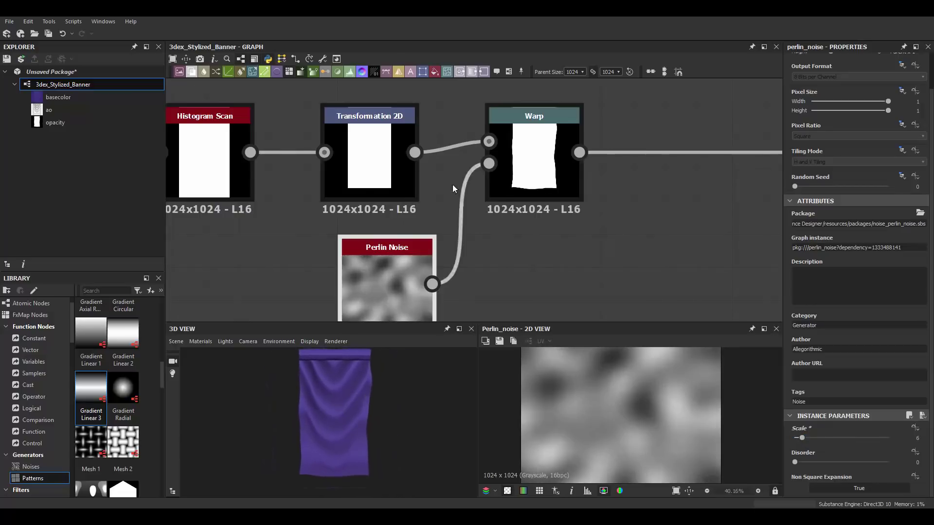
scroll(453, 189, "down", 3)
middle_click_drag(402, 224, 440, 235)
left_click(443, 214)
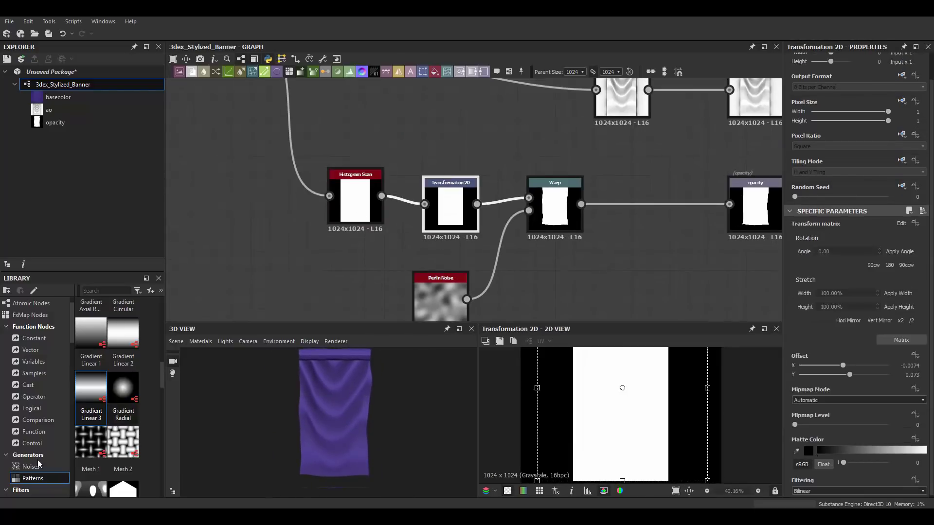
scroll(37, 438, "down", 3)
left_click(36, 478)
scroll(163, 422, "down", 1)
left_click_drag(123, 440, 489, 127)
left_click_drag(477, 204, 463, 128)
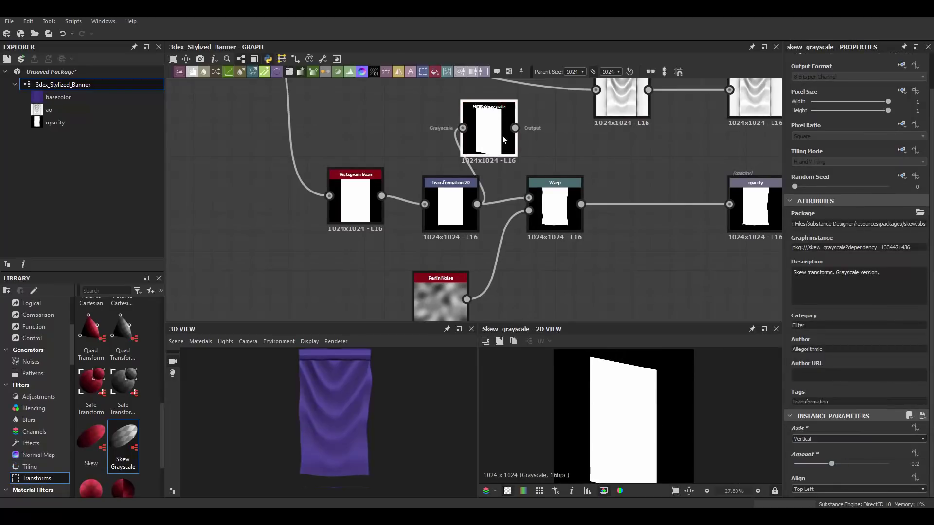
key("Delete")
scroll(155, 468, "down", 5)
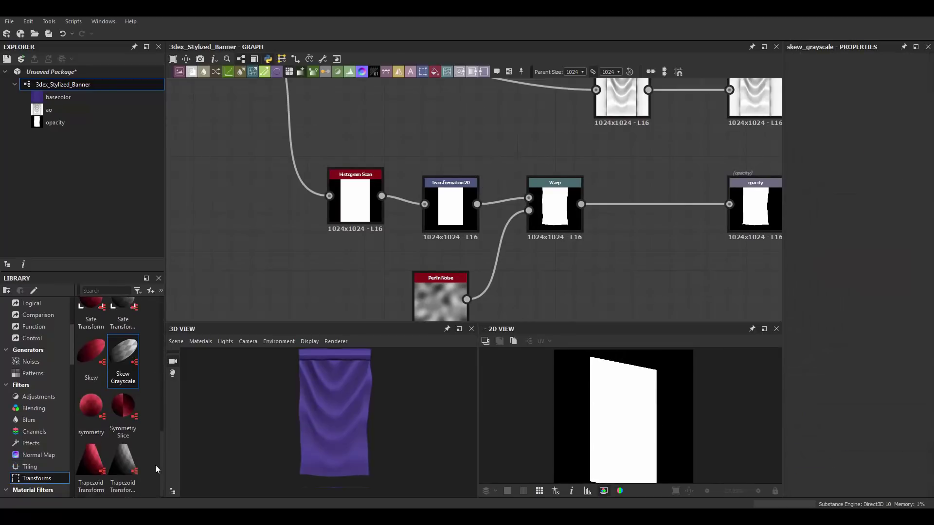
left_click_drag(125, 466, 507, 121)
left_click_drag(450, 204, 412, 204)
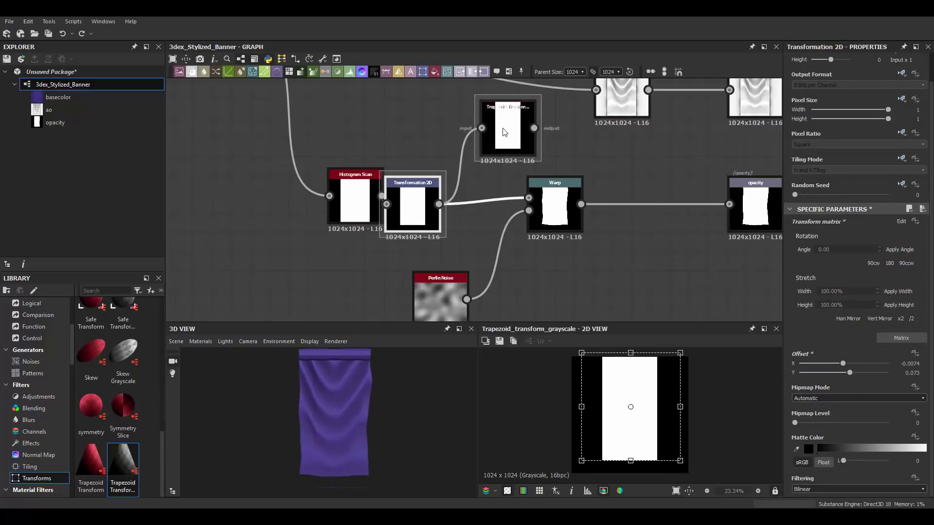
key("ctrl+z")
key("ctrl+z")
scroll(163, 404, "up", 3)
scroll(163, 405, "up", 1)
left_click_drag(122, 418, 469, 129)
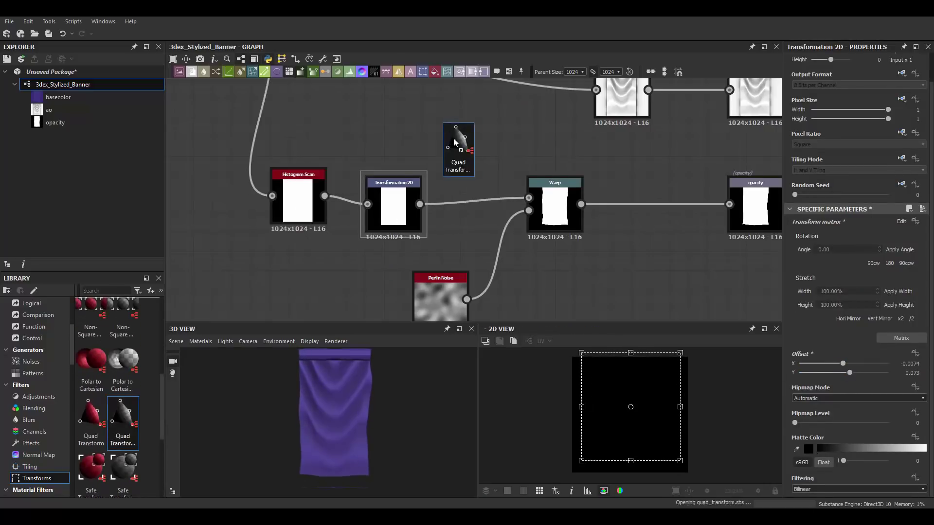
left_click_drag(888, 410, 869, 413)
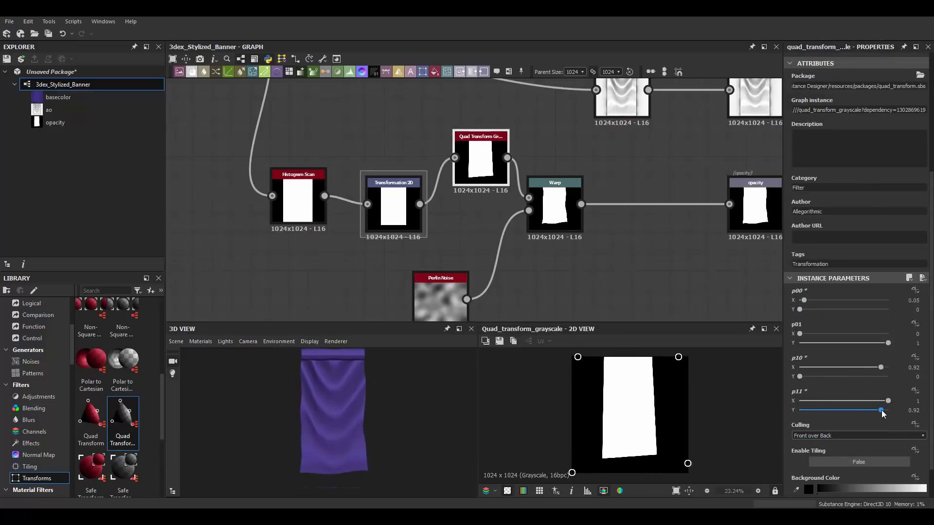
mouse_move(882, 410)
left_mouse_down()
mouse_move(856, 409)
mouse_move(891, 404)
left_mouse_up()
left_click_drag(800, 376, 801, 378)
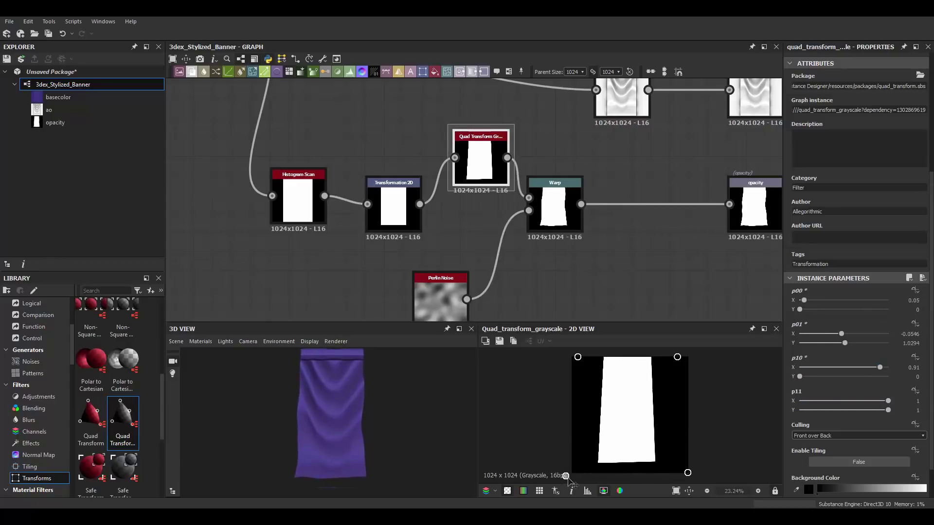
left_click_drag(414, 433, 405, 432)
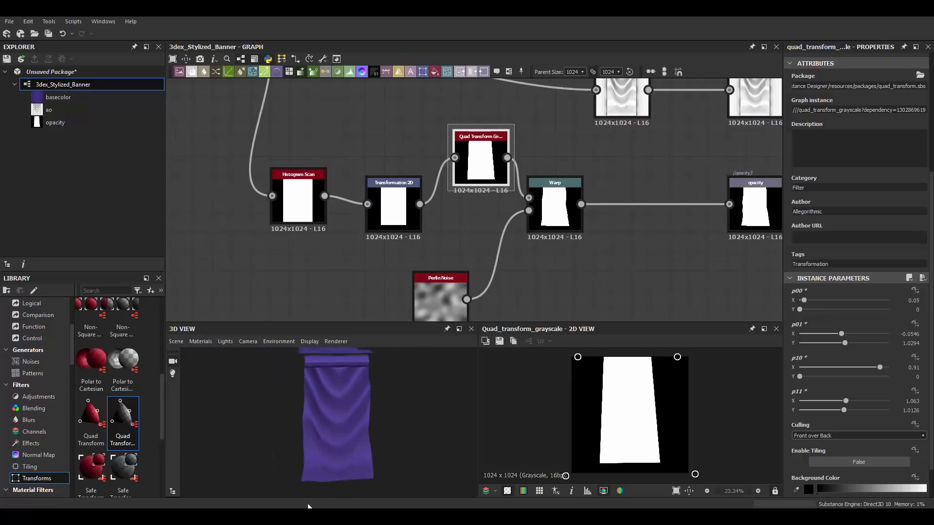
middle_click_drag(491, 204, 477, 212)
key("Delete")
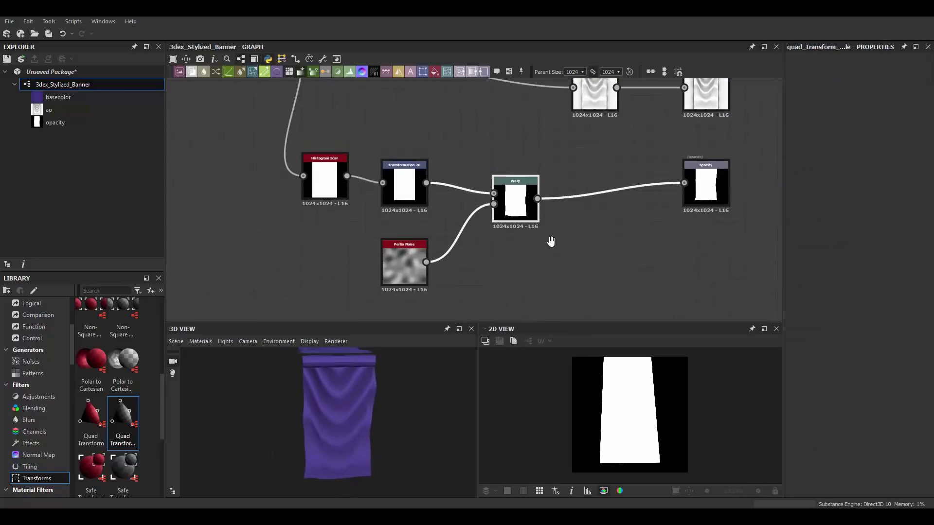
Raise the fine Perlin Noise disorder to 0.44.
middle_click_drag(452, 222, 482, 173)
left_click_drag(526, 241, 359, 171)
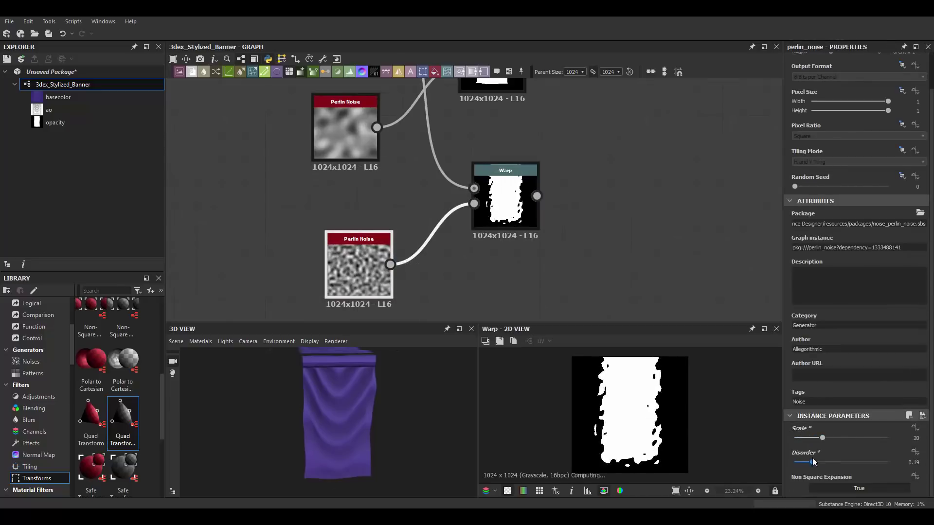
left_click_drag(831, 461, 835, 461)
middle_click_drag(577, 105, 577, 179)
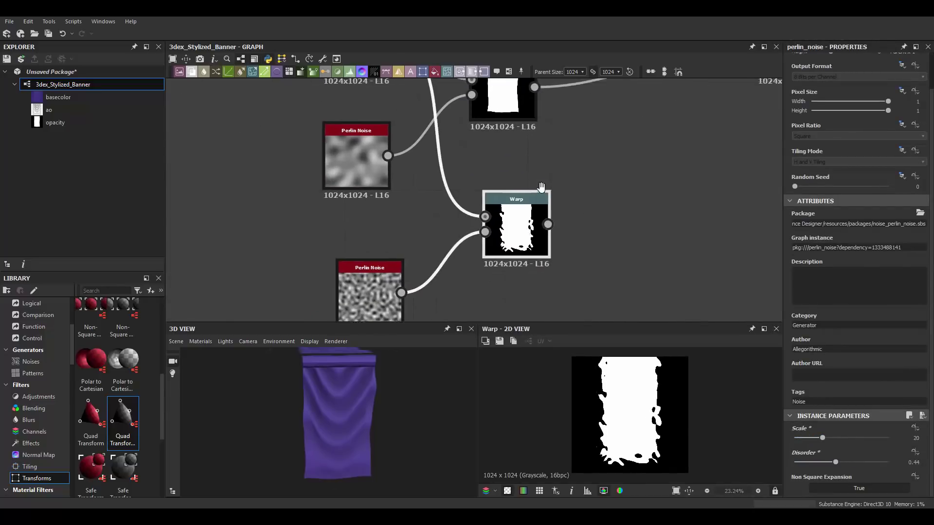
Blend both warped masks with cropping limited to the bottom, and set fine noise scale near 15.
right_click(576, 179)
left_click(599, 194)
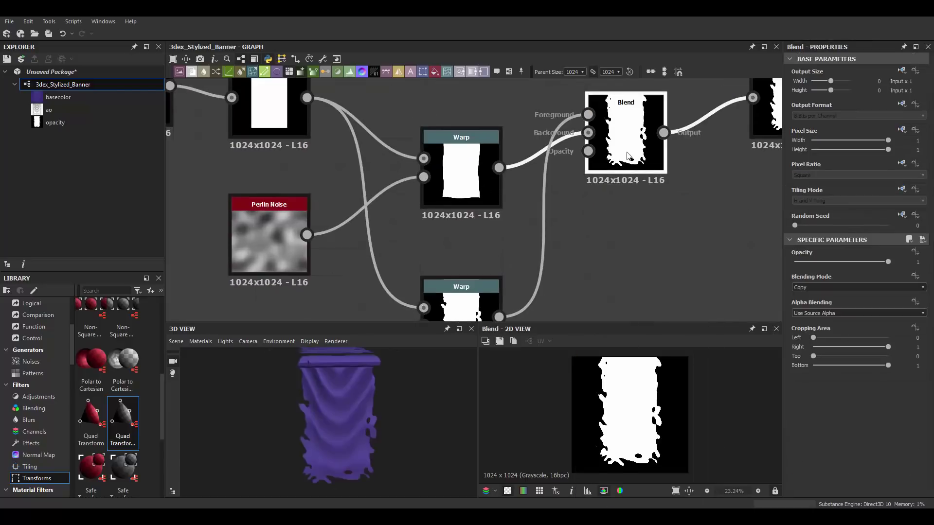
left_click_drag(856, 360, 883, 361)
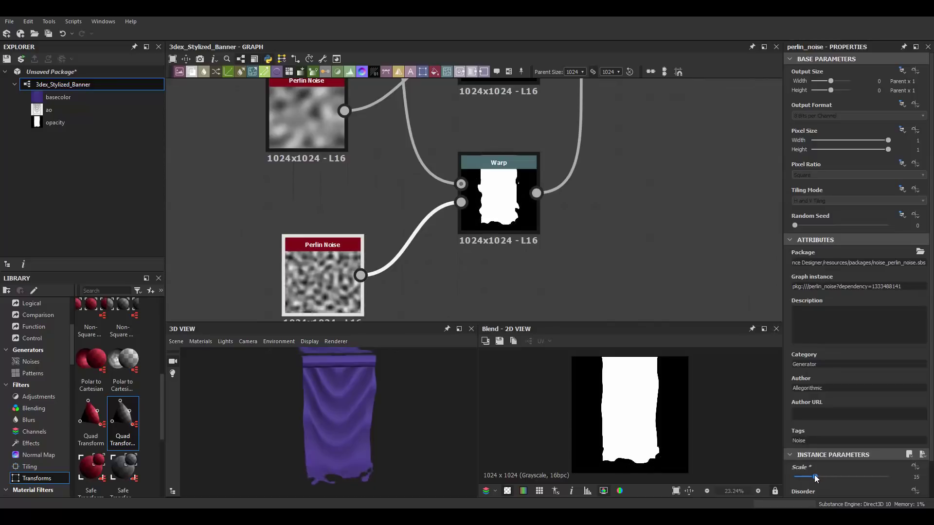
mouse_move(809, 477)
left_mouse_down()
mouse_move(839, 472)
mouse_move(832, 475)
left_mouse_up()
scroll(816, 478, "down", 1)
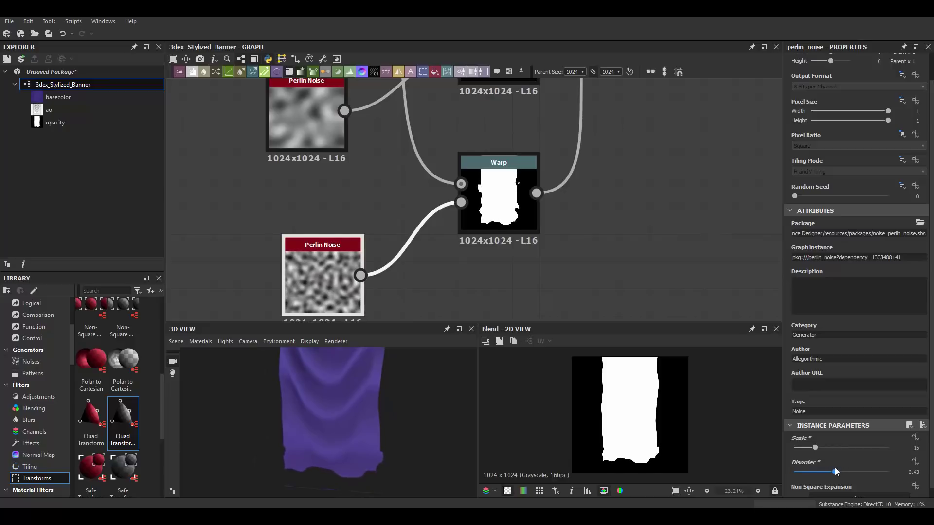
Insert a Transformation 2D after the fine Perlin Noise, offsetting it upward and sideways.
left_click(460, 246)
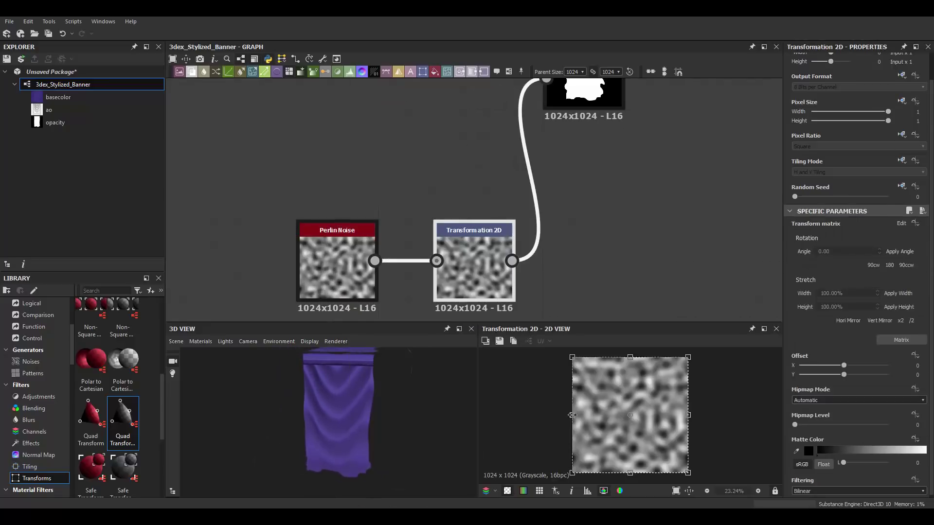
left_click_drag(642, 415, 684, 372)
left_click(584, 90)
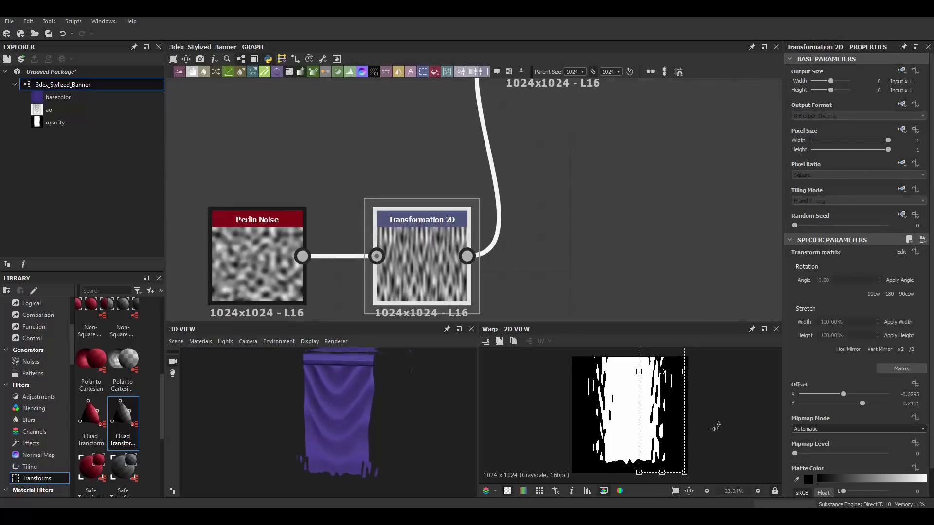
left_click_drag(680, 436, 687, 436)
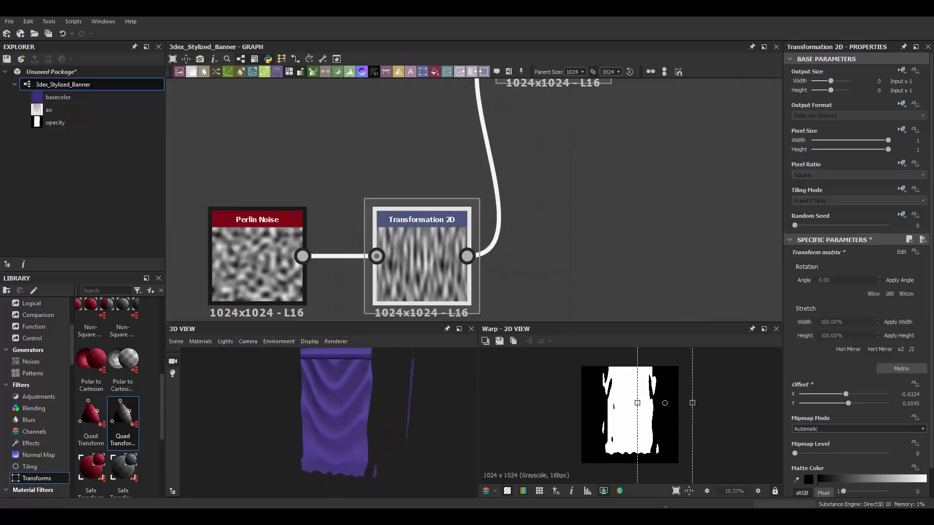
left_click(258, 257)
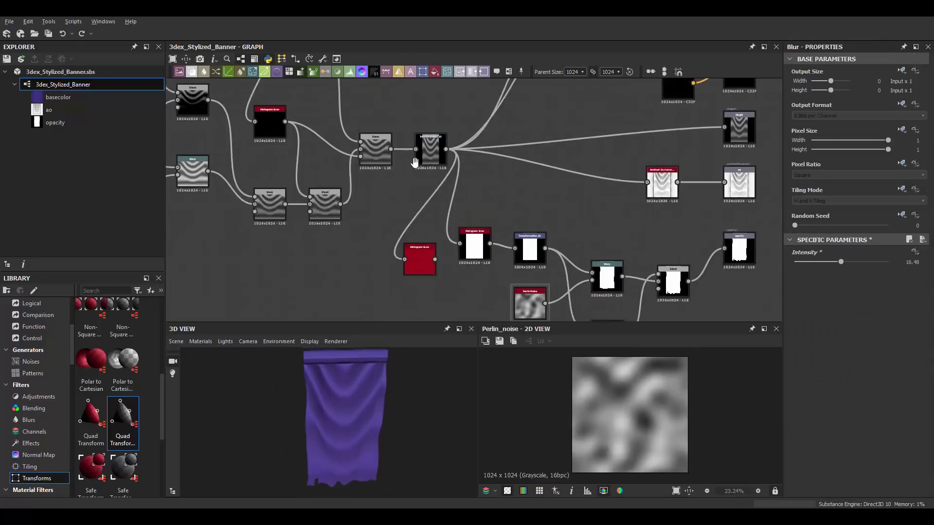
Add a Transformation 2D squashing the gradient toward the top, then a Subtract Blend.
key("space")
type("tra")
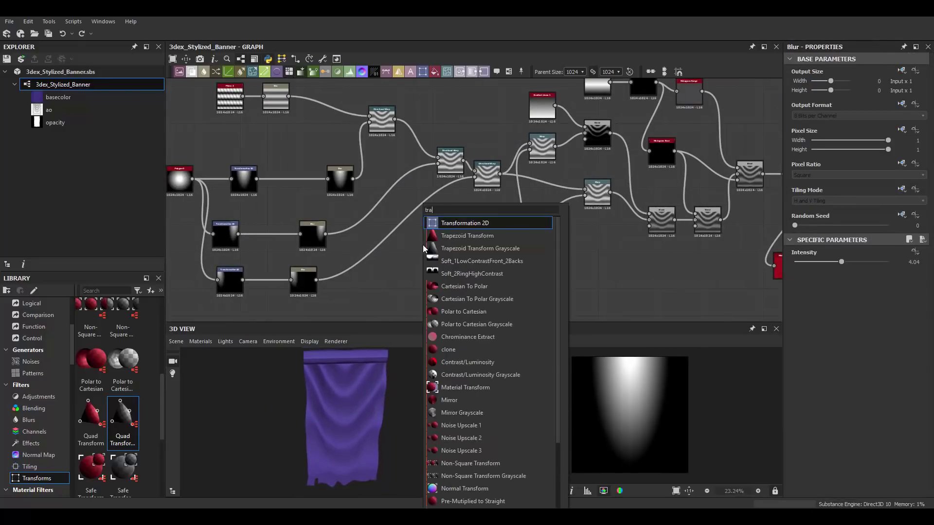
key("Return")
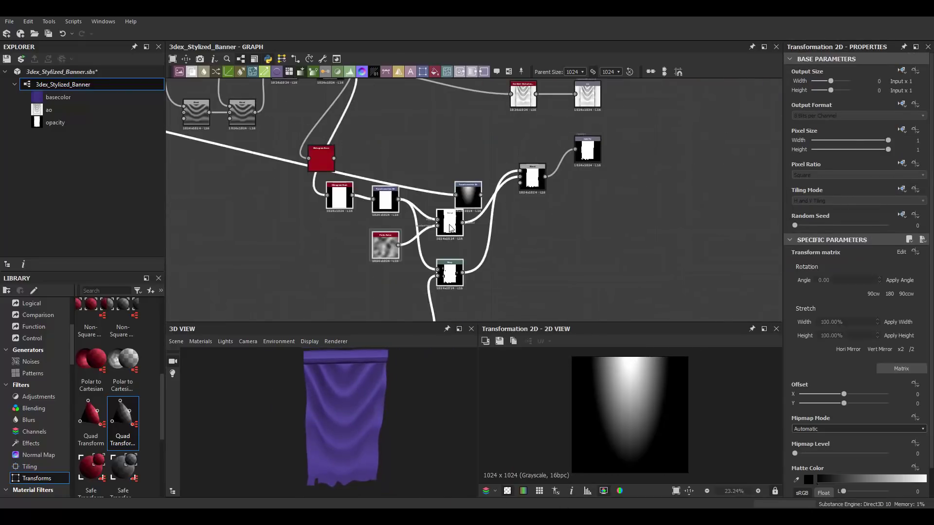
left_click_drag(630, 473, 630, 409)
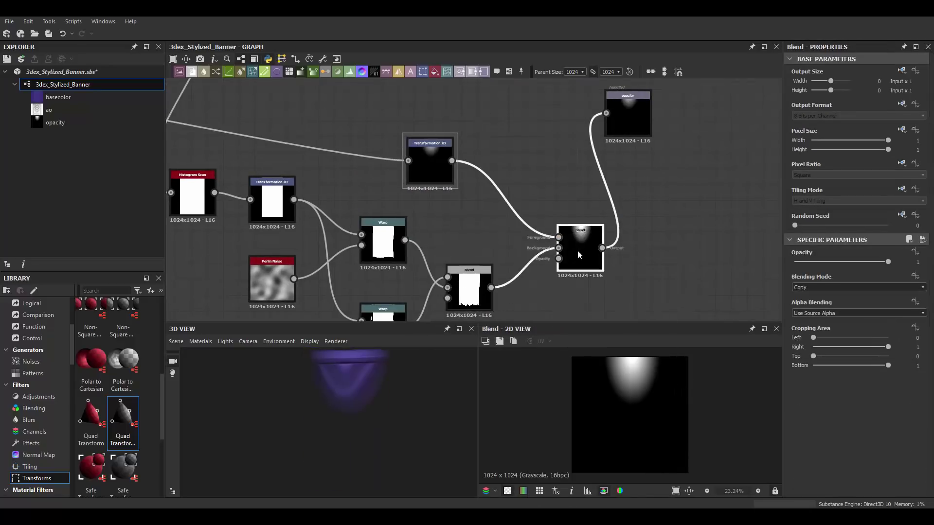
left_click(859, 287)
left_click(811, 300)
Insert a Histogram Scan after the gradient's Transformation 2D node.
left_click(430, 163)
key("space")
type("histo")
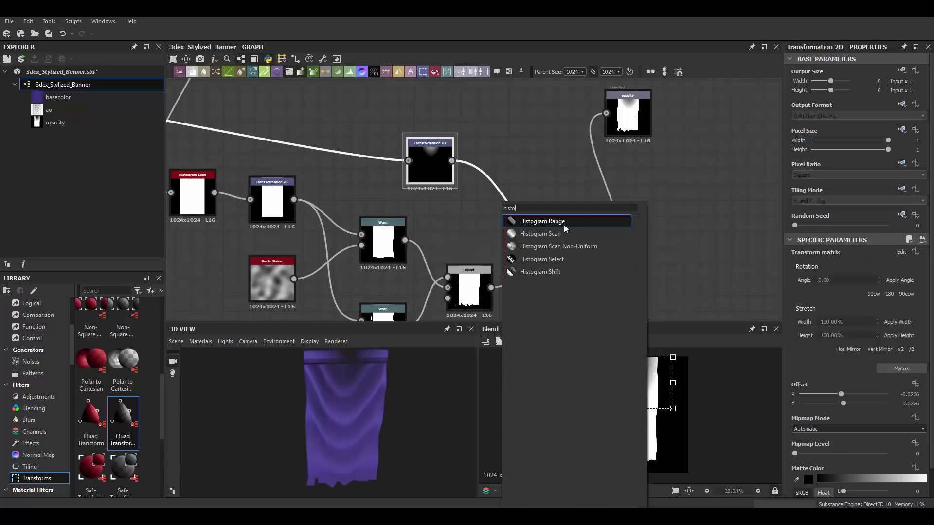
left_click(551, 236)
left_click(844, 478)
Move the gradient cutout up in the mask and check the Histogram Scan settings.
left_click(592, 303)
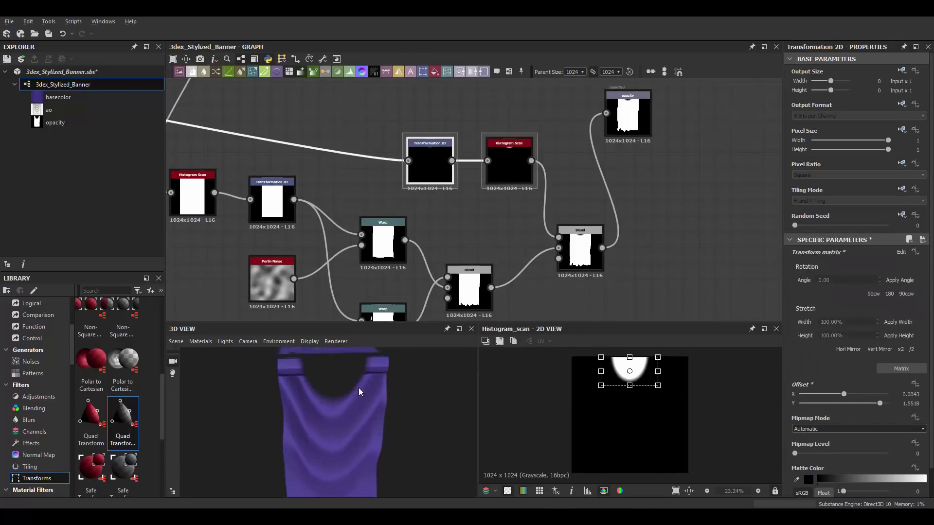
left_click_drag(375, 402, 340, 411)
scroll(648, 421, "up", 3)
scroll(634, 391, "up", 2)
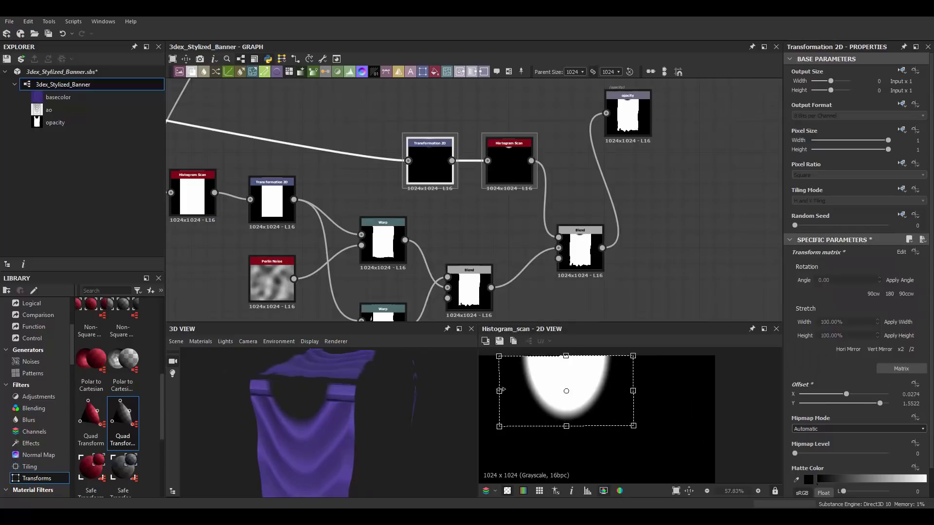
left_click(511, 172)
left_click(874, 477)
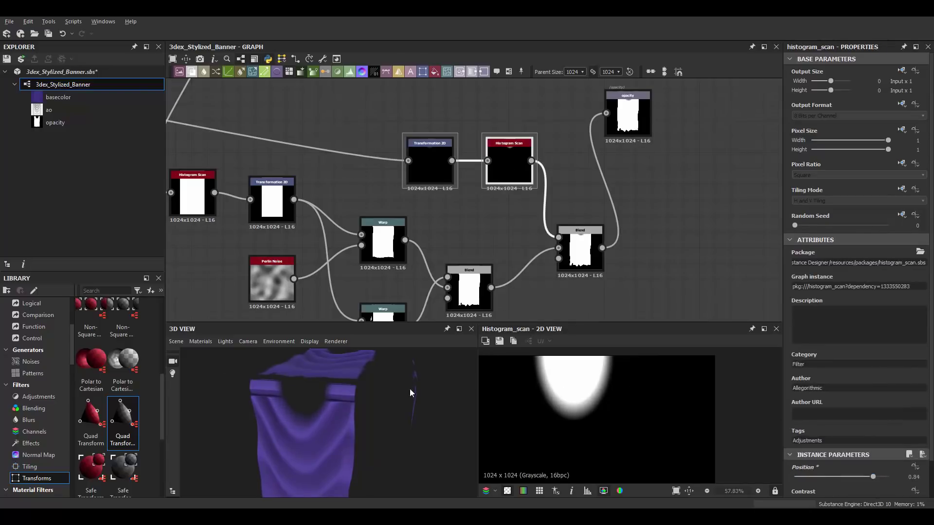
left_click_drag(409, 388, 360, 375)
scroll(438, 195, "down", 2)
middle_click_drag(451, 183, 519, 183)
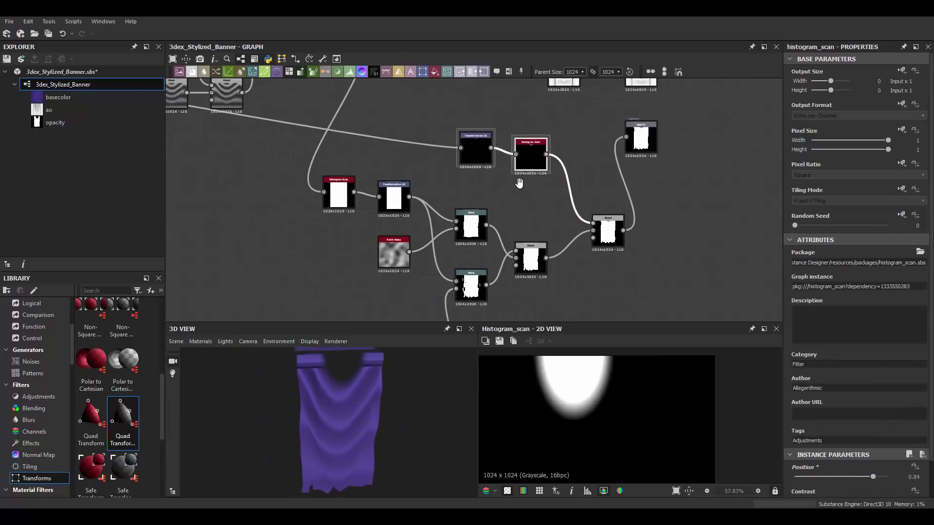
Wire a Transformation 2D copy into a new Add Blend before the opacity output.
key("ctrl+v")
left_click_drag(428, 207, 530, 201)
scroll(538, 197, "up", 3)
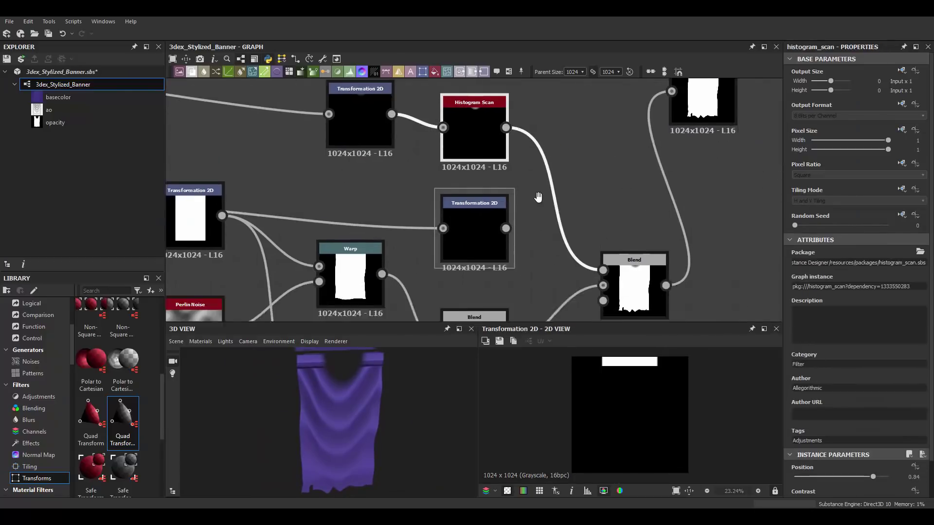
scroll(539, 196, "down", 2)
key("space")
left_click(621, 219)
key("Down")
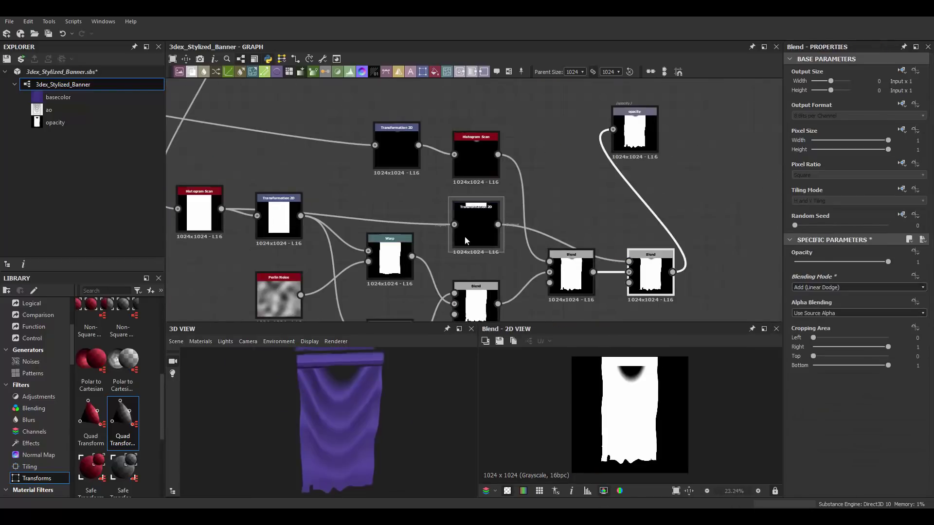
scroll(532, 214, "up", 1)
left_click(468, 234)
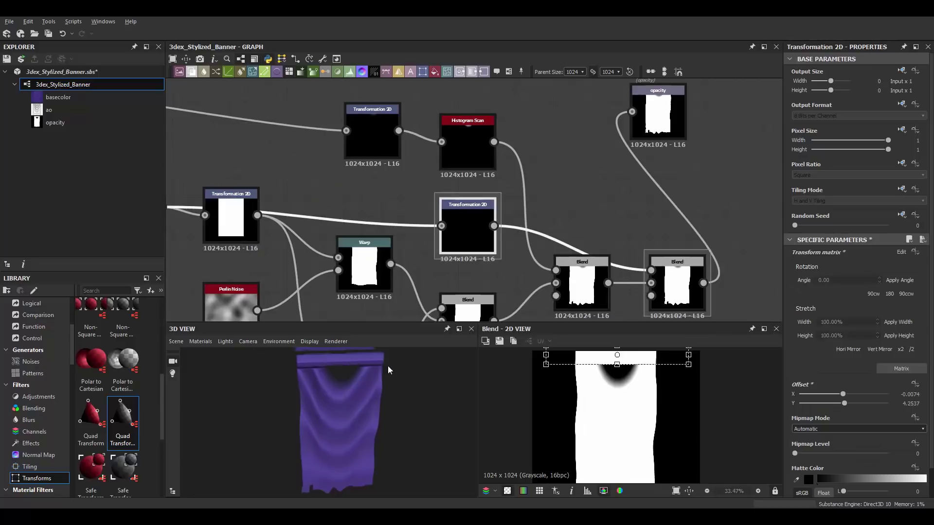
left_click_drag(388, 370, 416, 387)
scroll(535, 195, "down", 5)
Try an extra Gradient Map after the base colour Gradient Map, then delete it.
left_click_drag(614, 242, 592, 138)
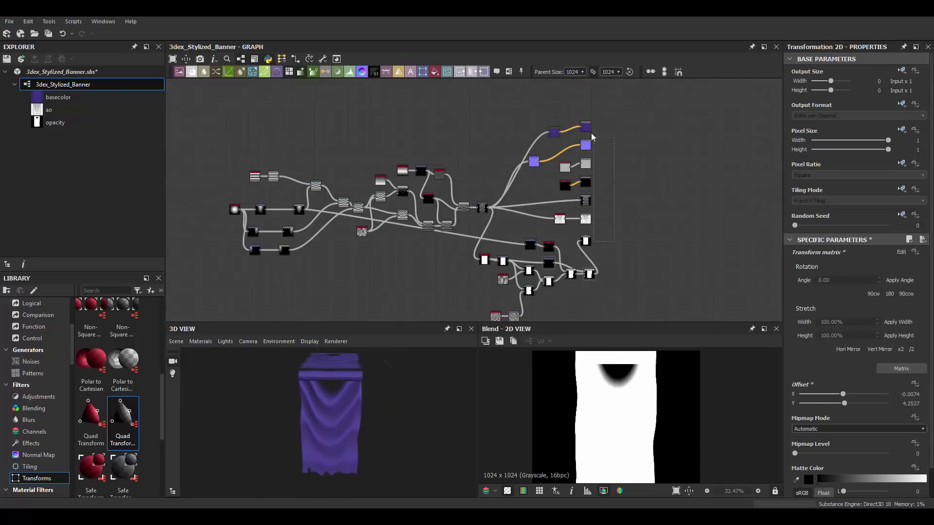
scroll(571, 209, "up", 3)
left_click(535, 132)
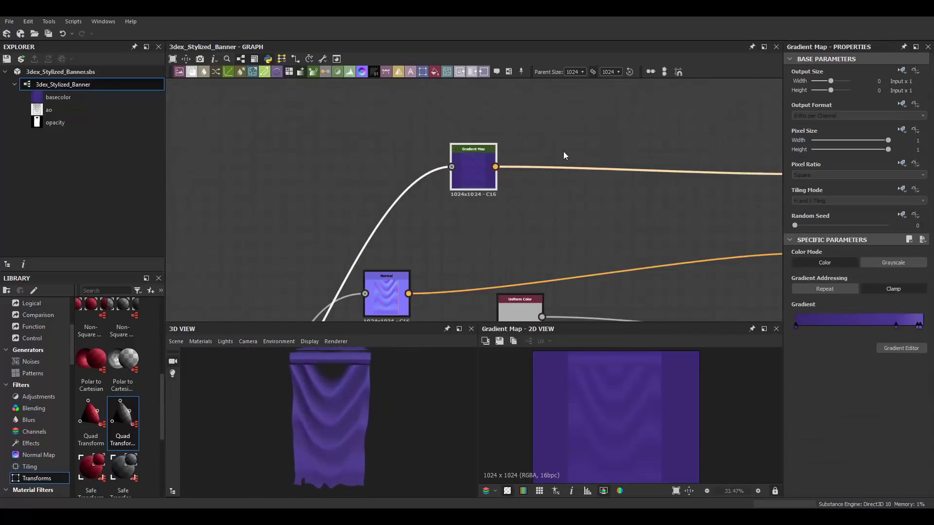
key("space")
key("Return")
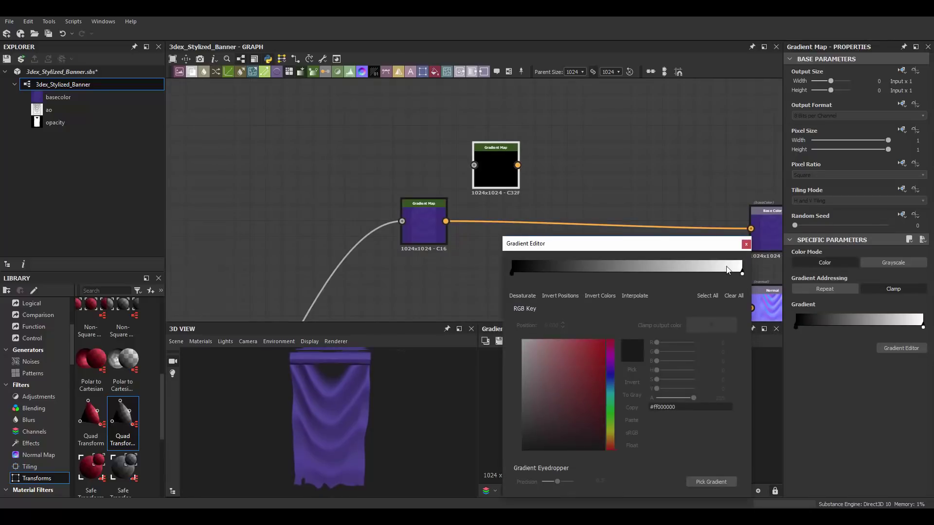
left_click(728, 270)
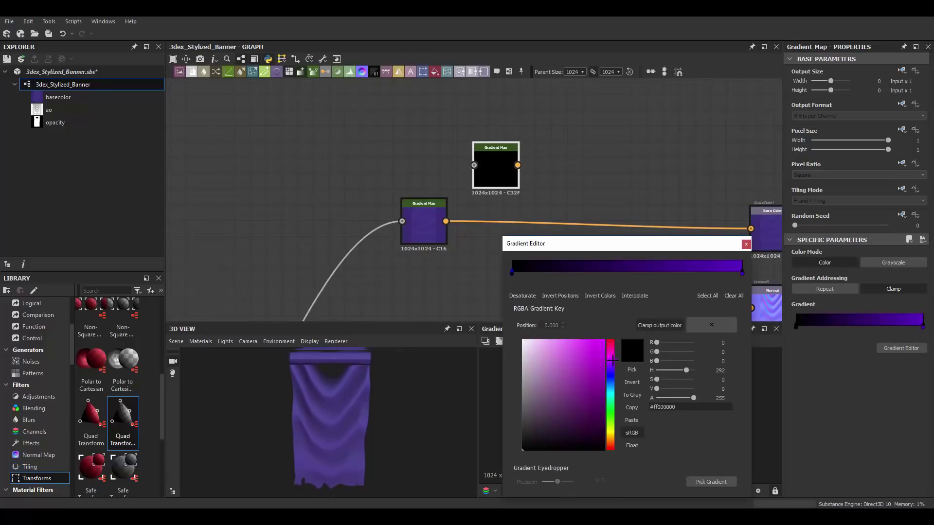
left_click(746, 244)
key("Delete")
Feed Gradient Linear 1 into a muted-purple Gradient Map and blend it Soft Light.
key("space")
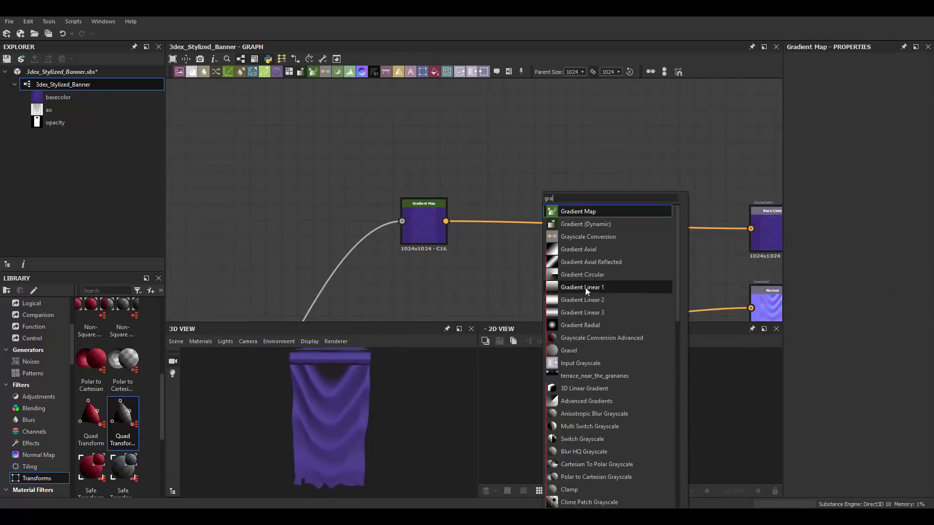
left_click(585, 288)
key("space")
key("Return")
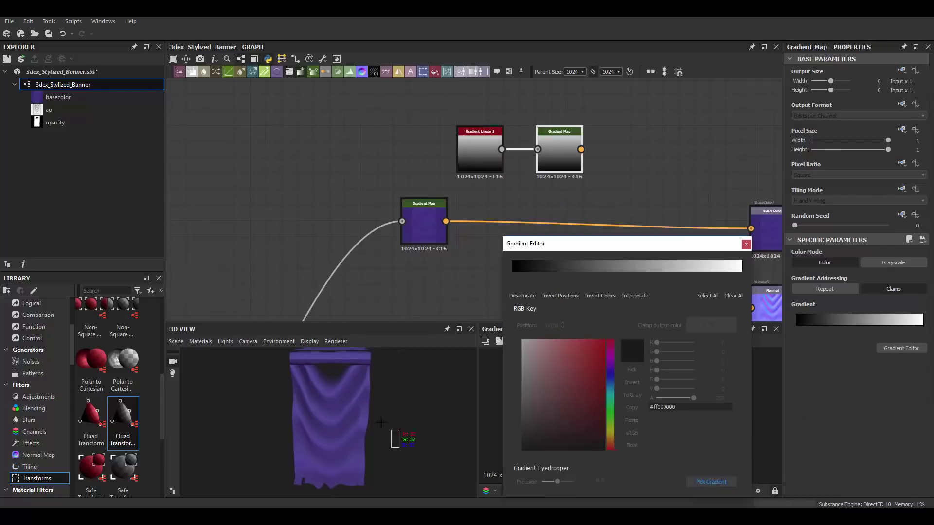
left_click_drag(720, 271, 742, 271)
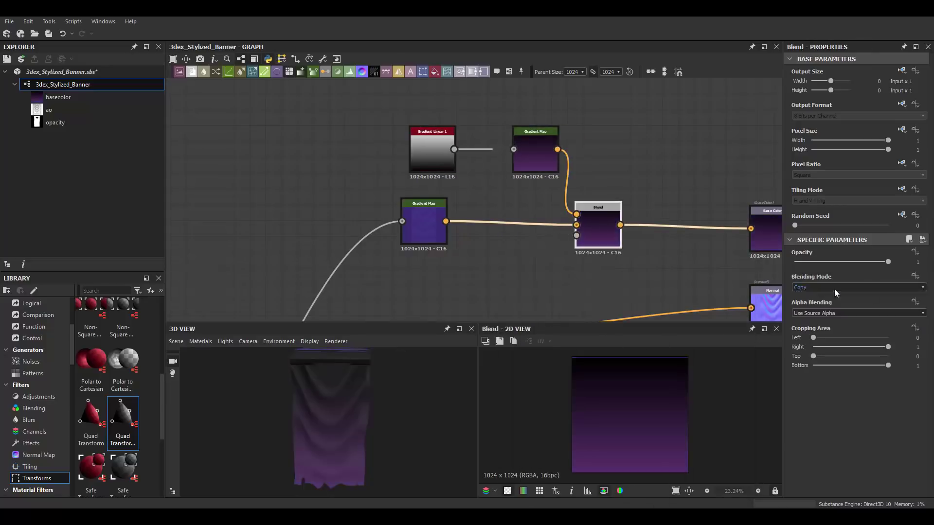
scroll(834, 289, "down", 3)
scroll(834, 289, "down", 3)
scroll(833, 289, "down", 3)
scroll(834, 289, "down", 2)
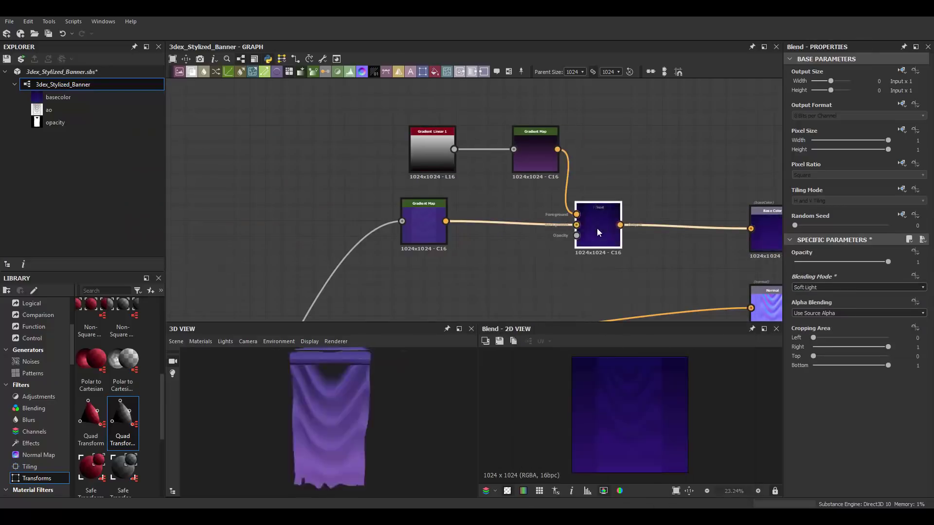
key("Up")
key("Up")
key("Up")
key("Up")
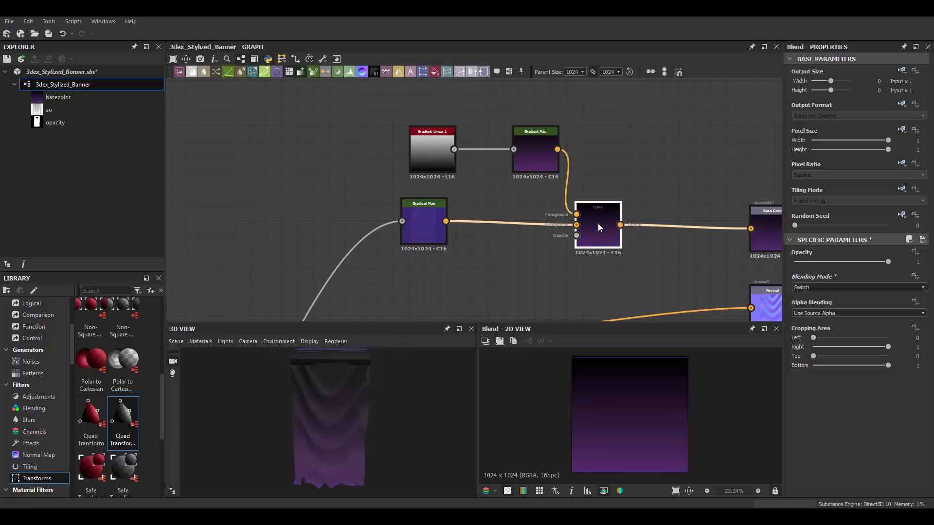
key("Up")
key("Up")
key("Up")
key("Up")
key("Up")
key("Up")
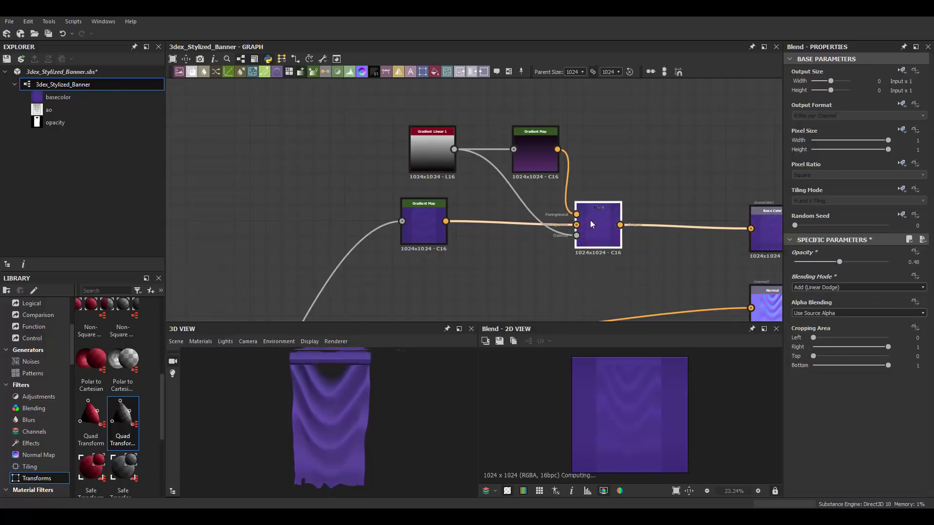
Mask the gradient blend with the linear gradient through an Invert Grayscale node.
left_click_drag(543, 238, 498, 194)
left_click(535, 210)
scroll(534, 191, "up", 2)
scroll(495, 177, "up", 1)
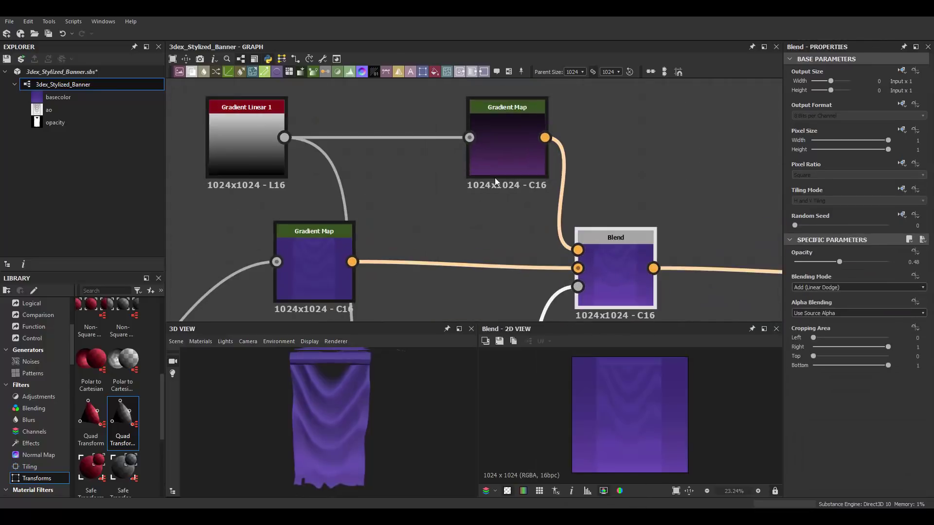
scroll(807, 288, "down", 3)
scroll(807, 288, "down", 5)
scroll(808, 288, "down", 2)
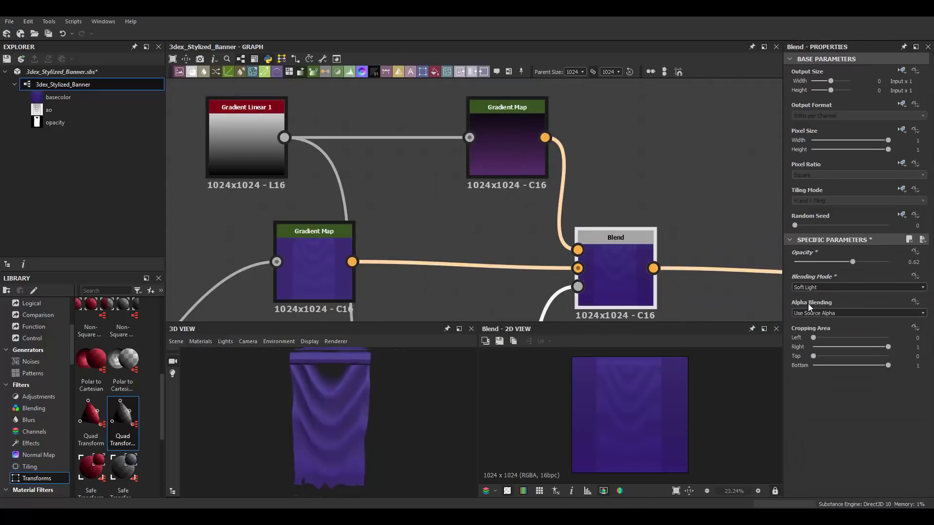
Make the top Gradient Map's left colour key magenta.
left_click(507, 146)
left_click(902, 348)
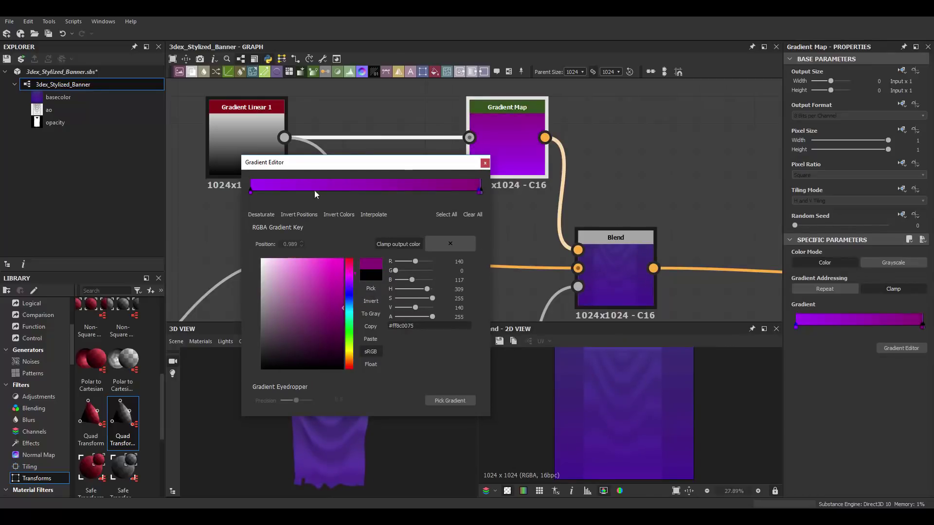
left_click(250, 191)
left_click(349, 275)
left_click(485, 163)
scroll(438, 219, "down", 2)
Add a Levels node after Invert Grayscale raising the black point, and set blend opacity to 0.33.
middle_click_drag(438, 219, 496, 262)
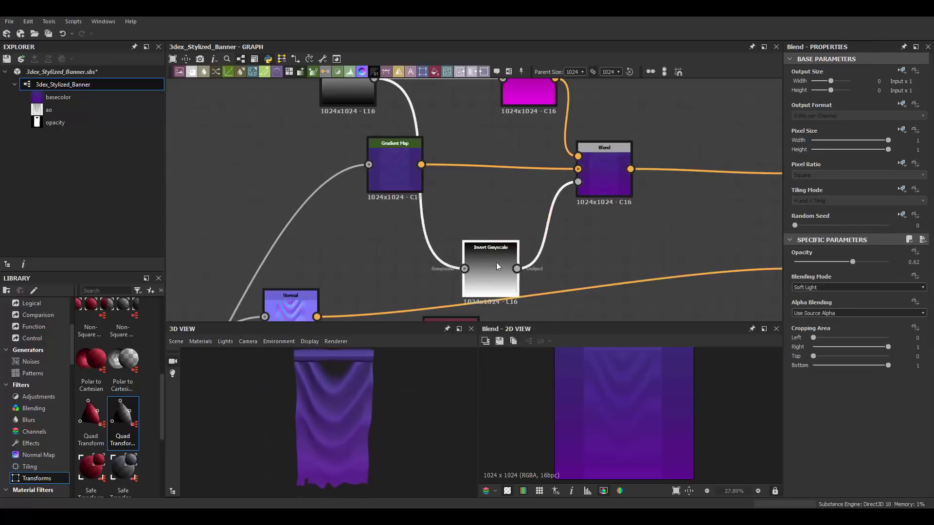
left_click(486, 238)
key("space")
left_click(546, 311)
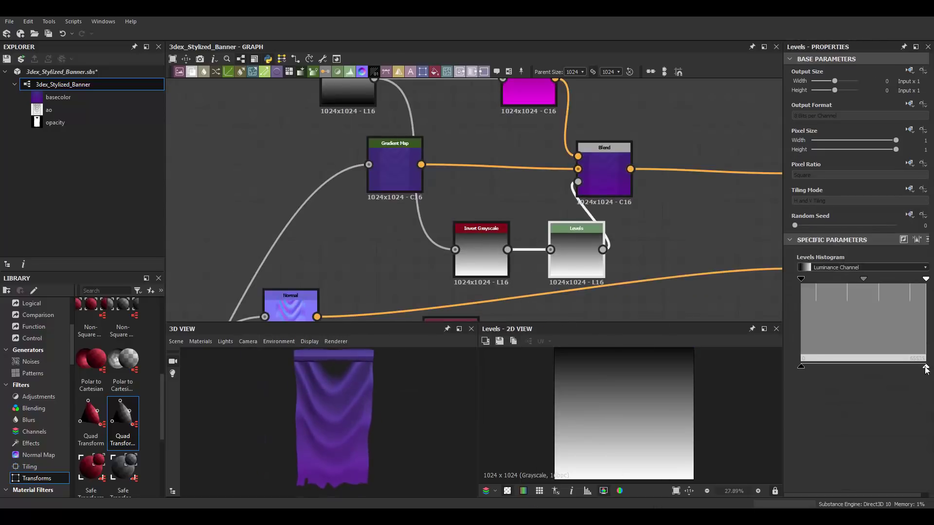
mouse_move(801, 279)
left_mouse_down()
mouse_move(849, 279)
mouse_move(824, 262)
left_mouse_up()
left_click(604, 175)
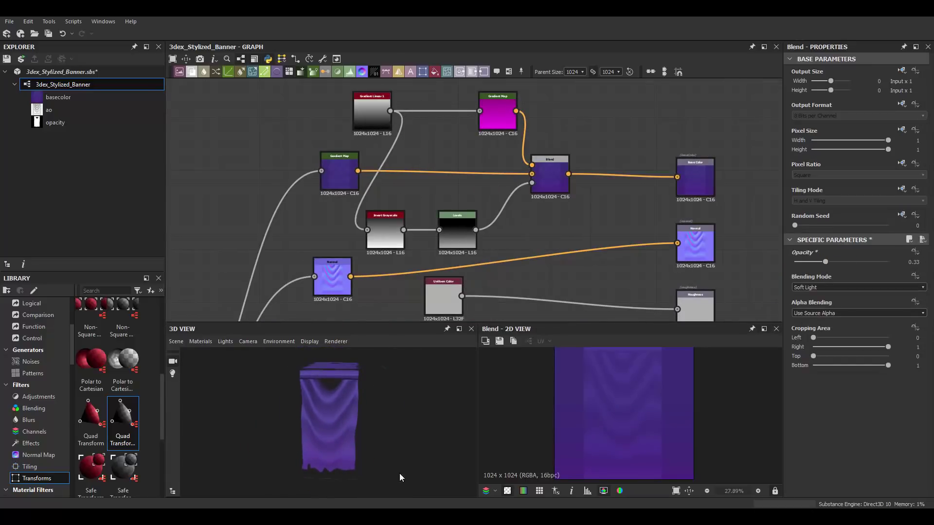
left_click_drag(401, 478, 388, 444)
Add a Clouds 2 noise node and browse the library's noise generators.
key("space")
type("c")
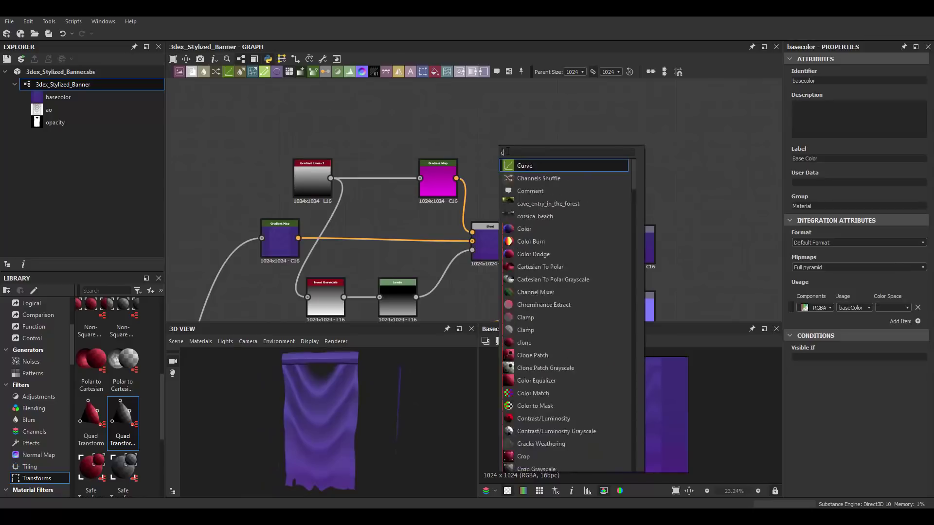
type("louds")
left_click(526, 177)
scroll(539, 188, "up", 2)
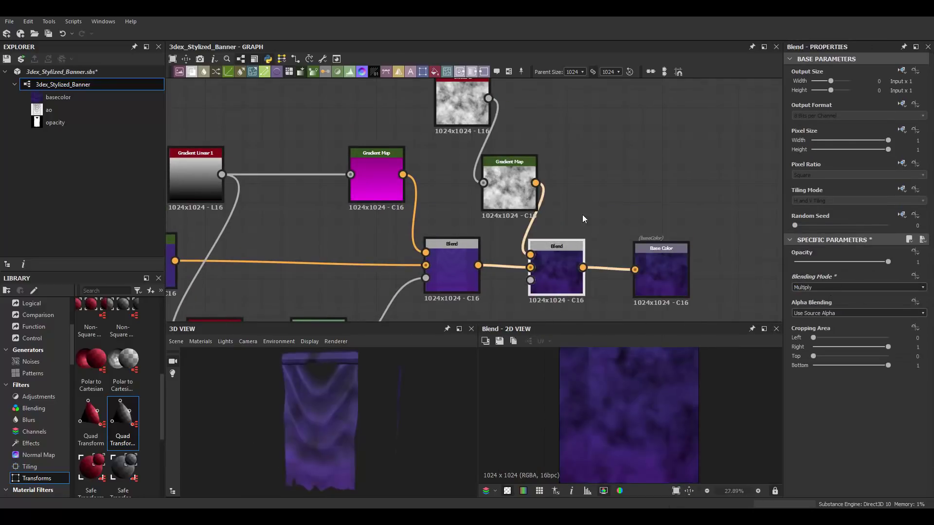
scroll(48, 440, "up", 2)
left_click(31, 326)
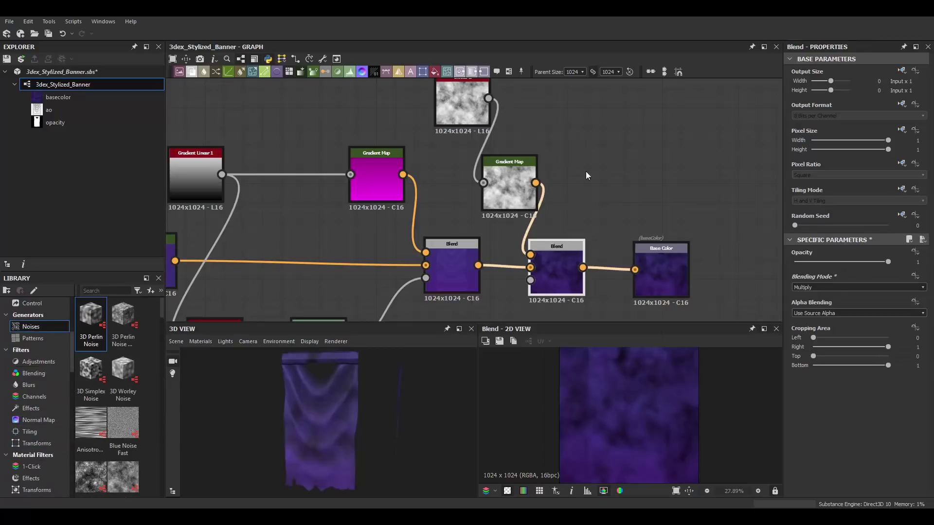
Add a Grunge Map 002 node feeding the grayscale Gradient Map.
key("space")
type("gru")
left_click(613, 185)
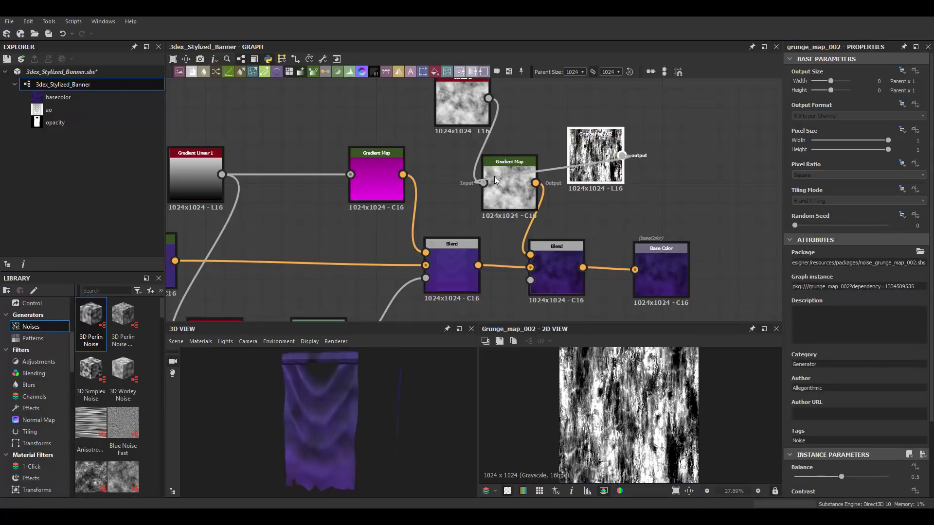
left_click_drag(495, 180, 483, 183)
mouse_move(596, 146)
left_mouse_down()
mouse_move(467, 117)
mouse_move(511, 157)
mouse_move(546, 286)
left_mouse_up()
left_click(516, 156)
Tune the grunge Multiply blend's opacity down to about 0.22.
scroll(560, 219, "up", 2)
double_click(560, 195)
left_click_drag(838, 263, 803, 261)
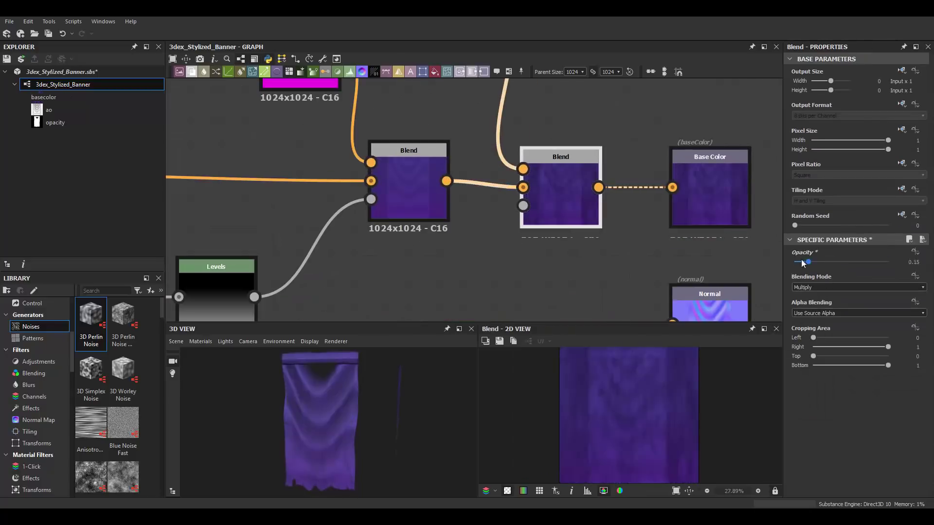
scroll(535, 243, "down", 3)
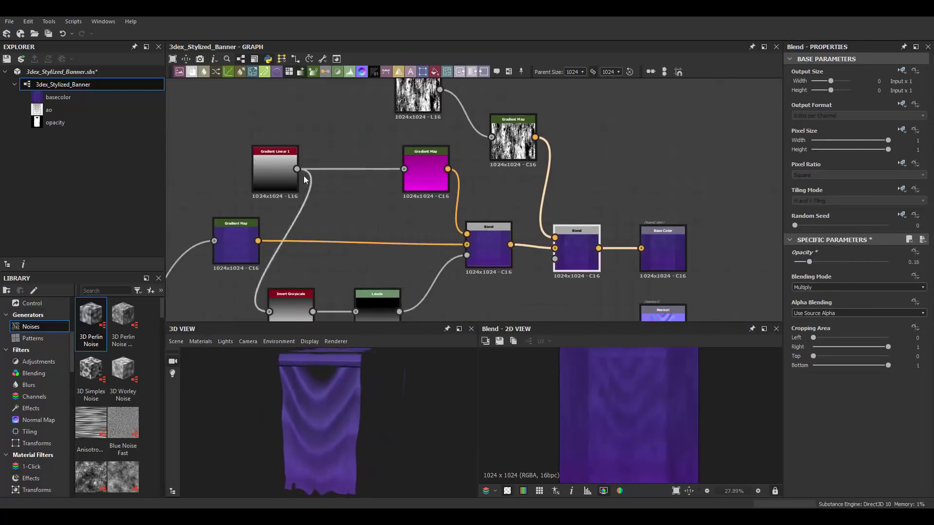
left_click_drag(828, 267, 820, 262)
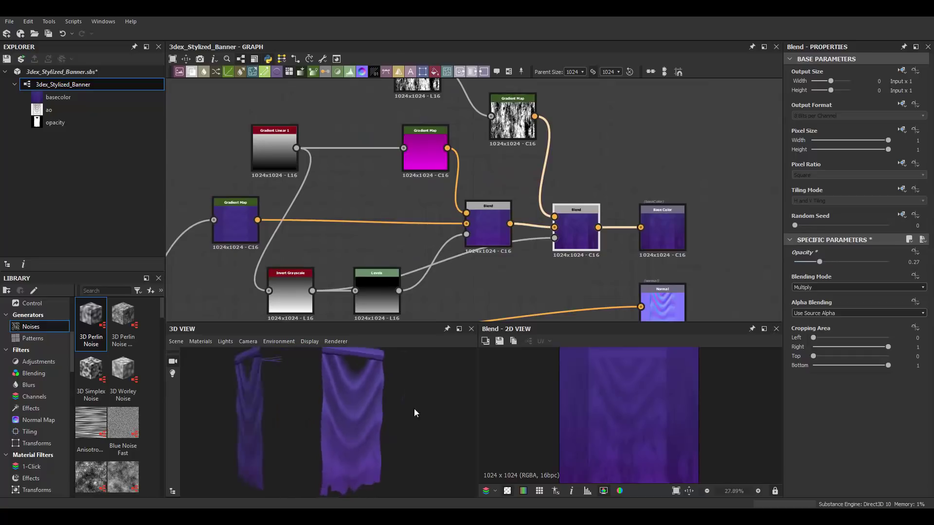
scroll(500, 197, "down", 3)
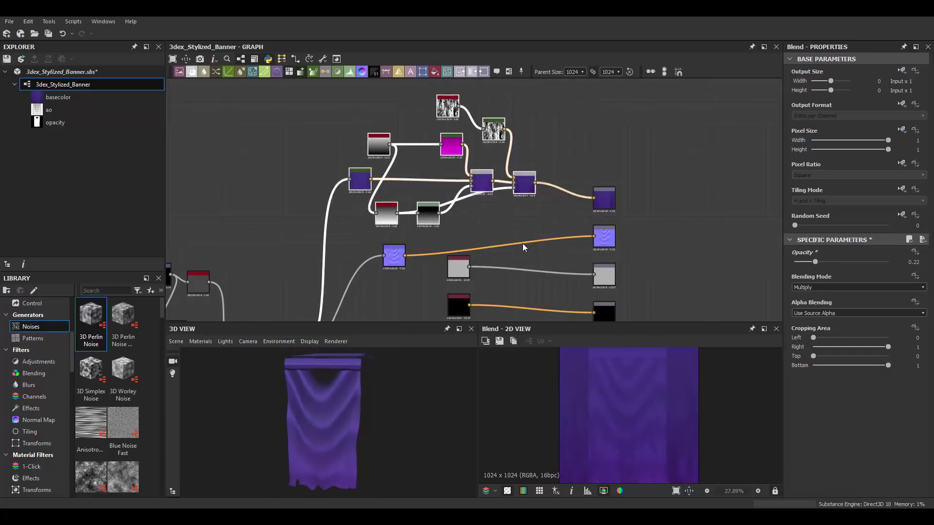
scroll(511, 234, "up", 3)
Add a Transformation 2D node fed by the Histogram Scan mask.
left_click(301, 229)
right_click(521, 209)
left_click(540, 469)
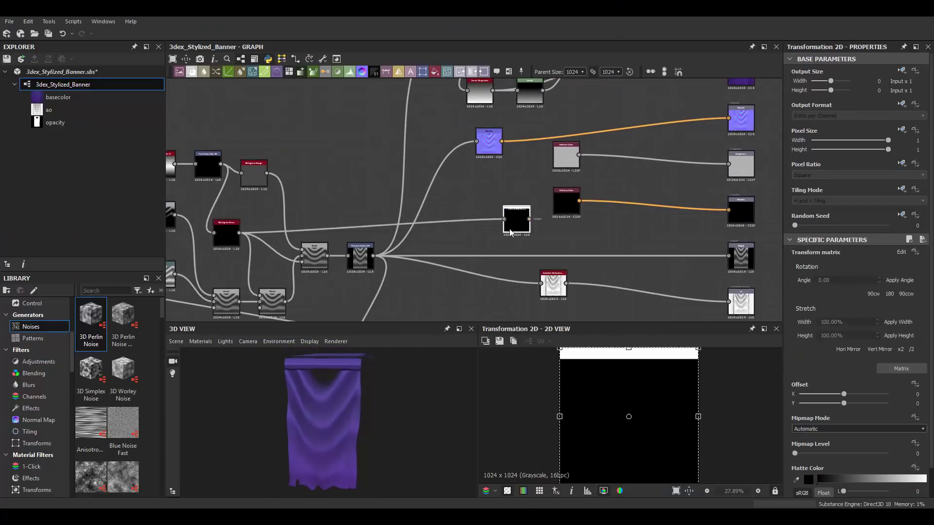
middle_click_drag(608, 219, 538, 186)
scroll(537, 186, "down", 2)
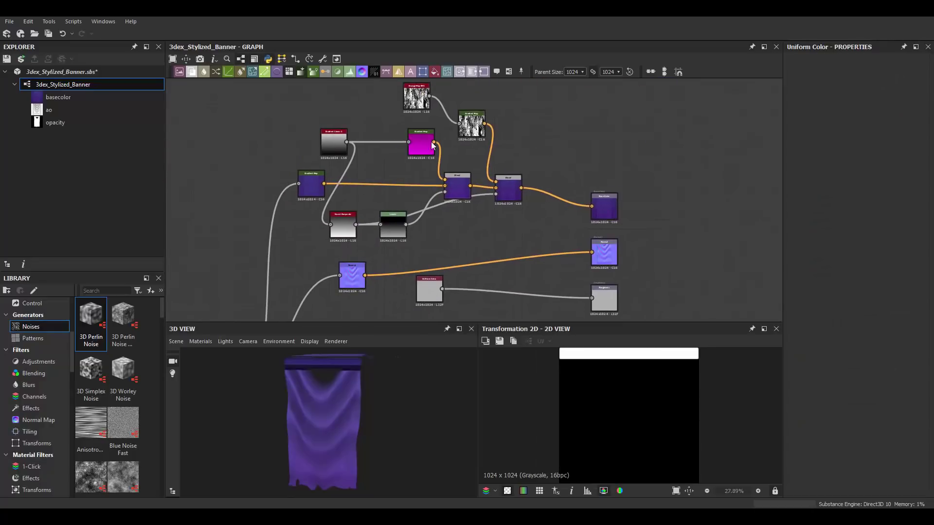
scroll(350, 210, "up", 2)
Run the wave pattern through a Gradient Map into a Copy Blend on the base colour.
right_click(349, 205)
left_click(370, 464)
middle_click_drag(344, 221, 369, 204)
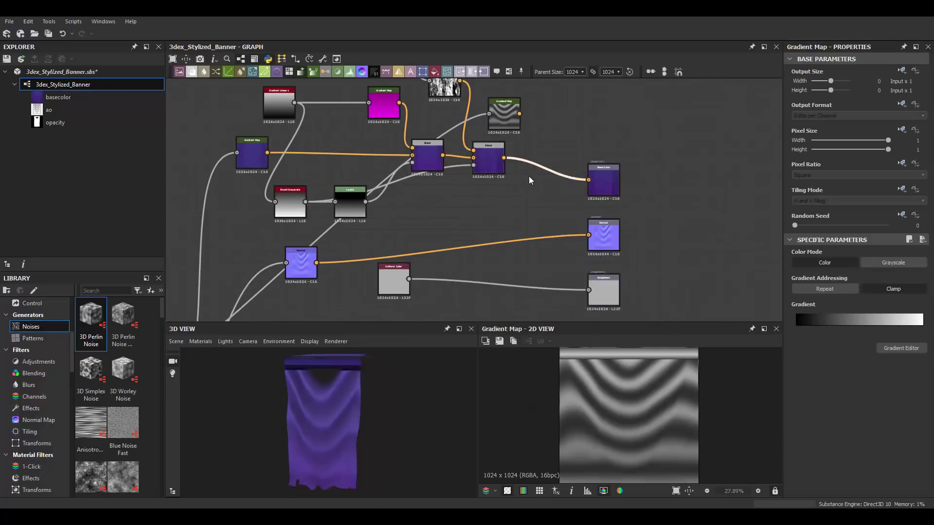
left_click(533, 161)
mouse_move(417, 262)
middle_mouse_down()
mouse_move(437, 251)
mouse_move(438, 230)
middle_mouse_up()
left_click_drag(437, 228, 540, 141)
scroll(540, 161, "up", 1)
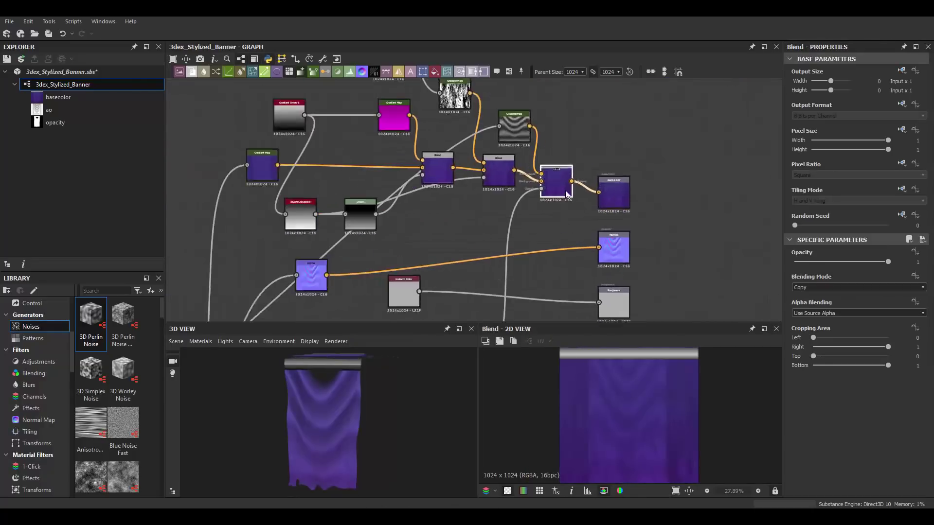
scroll(530, 204, "down", 3)
scroll(542, 187, "up", 5)
scroll(410, 393, "up", 3)
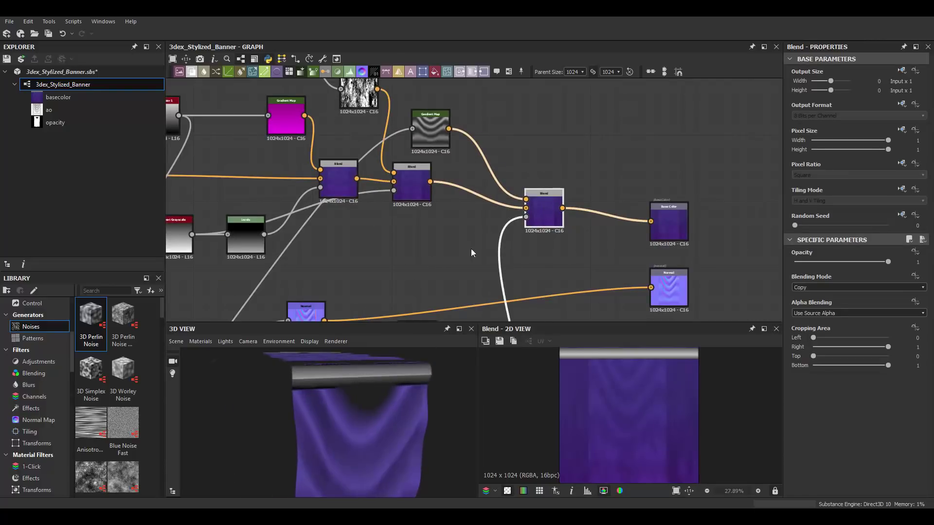
Set the wave Gradient Map keys to dark olive green and pale grey.
left_click(430, 128)
left_click(902, 348)
left_click(497, 219)
left_click(537, 376)
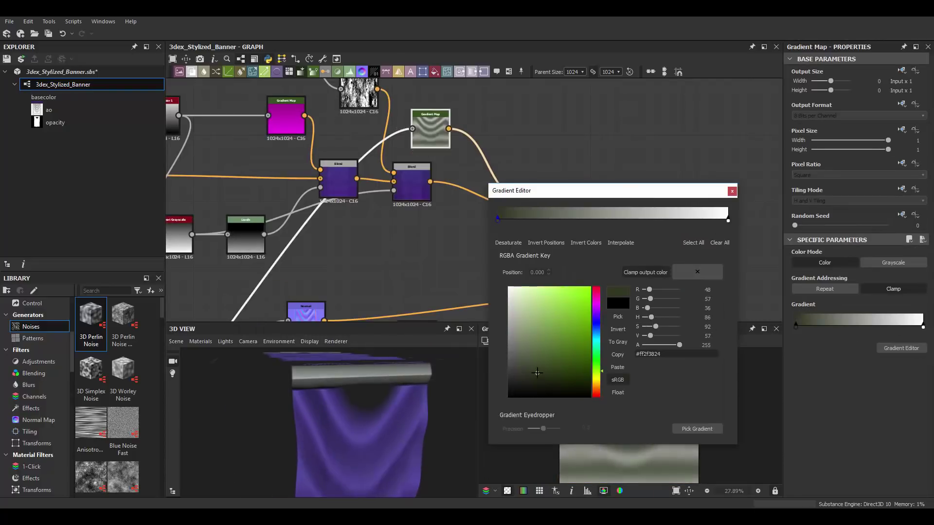
left_click(728, 220)
left_click(508, 322)
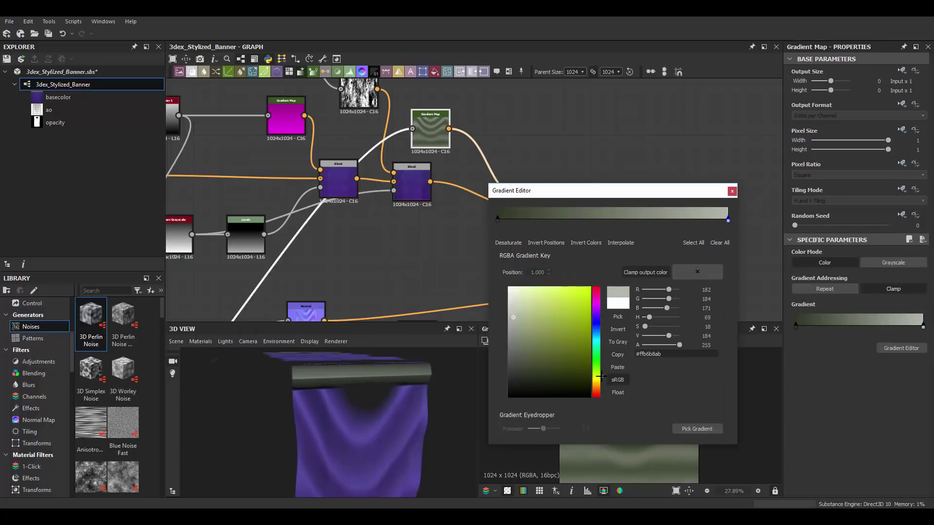
left_click(732, 191)
left_click(542, 204)
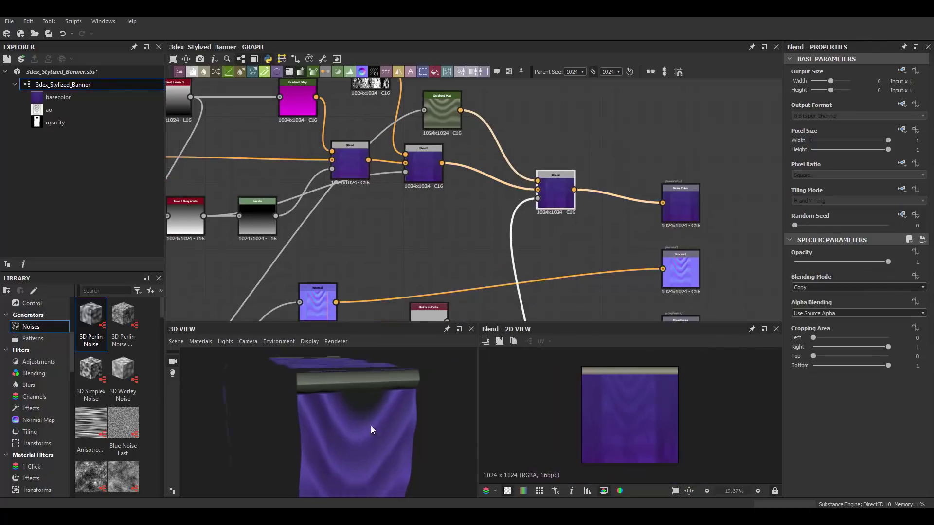
mouse_move(370, 425)
left_mouse_down()
mouse_move(439, 403)
mouse_move(387, 410)
mouse_move(393, 387)
mouse_move(403, 405)
mouse_move(355, 394)
left_mouse_up()
Add a Shape Mapper repeating the polygon radially for the emblem.
scroll(156, 416, "down", 2)
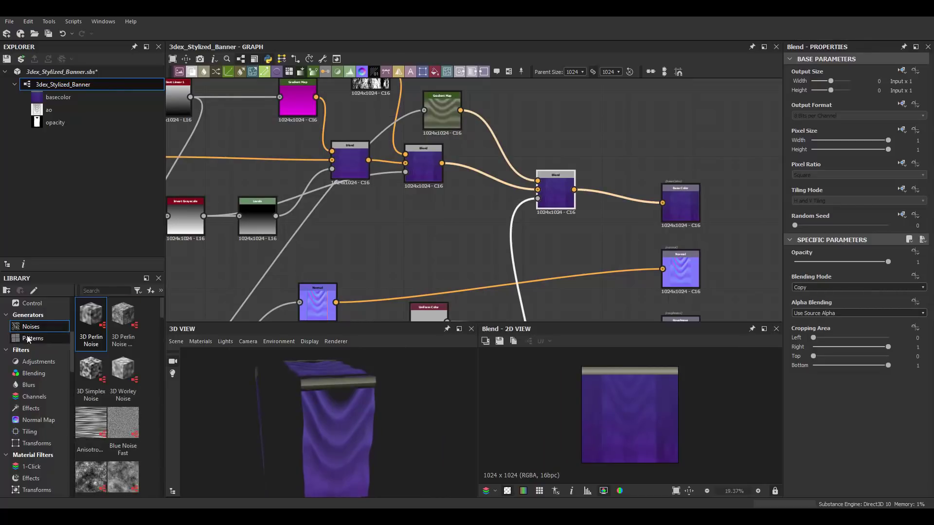
scroll(155, 415, "down", 2)
scroll(156, 416, "down", 2)
left_click_drag(568, 106, 567, 106)
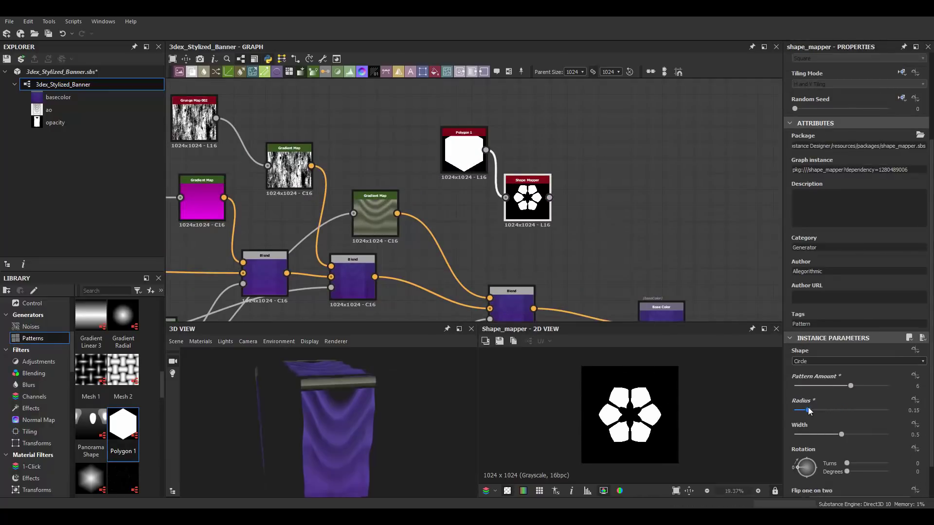
Add a yellow Uniform Color for the emblem and select the Shape Mapper.
key("space")
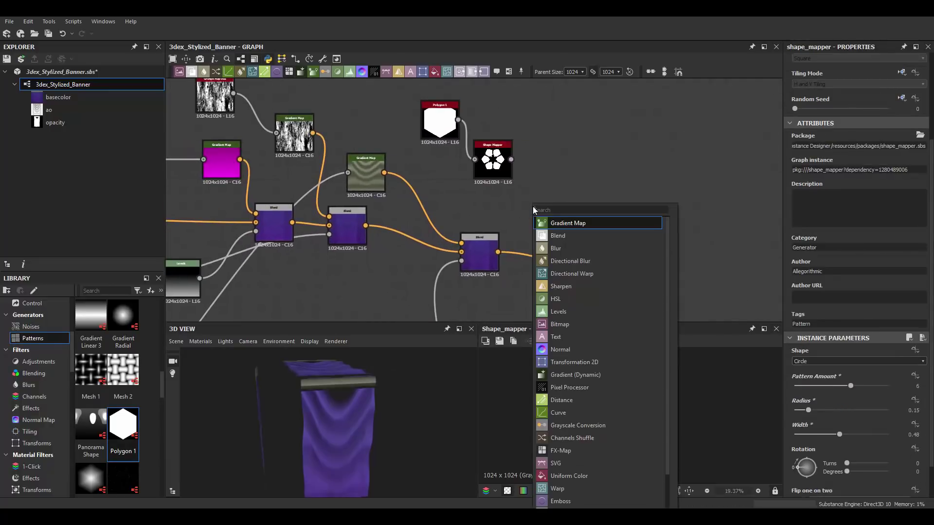
type("uniform")
key("Return")
left_click(809, 290)
left_click(524, 270)
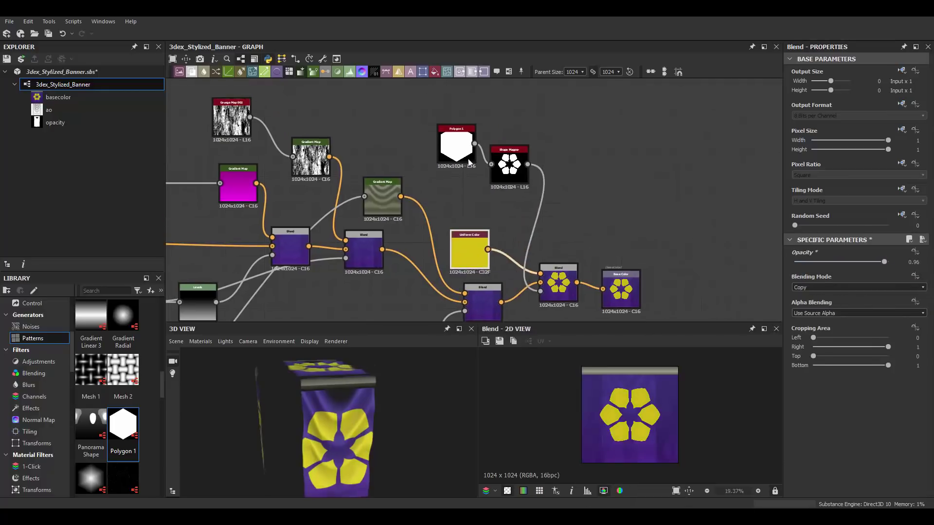
double_click(509, 168)
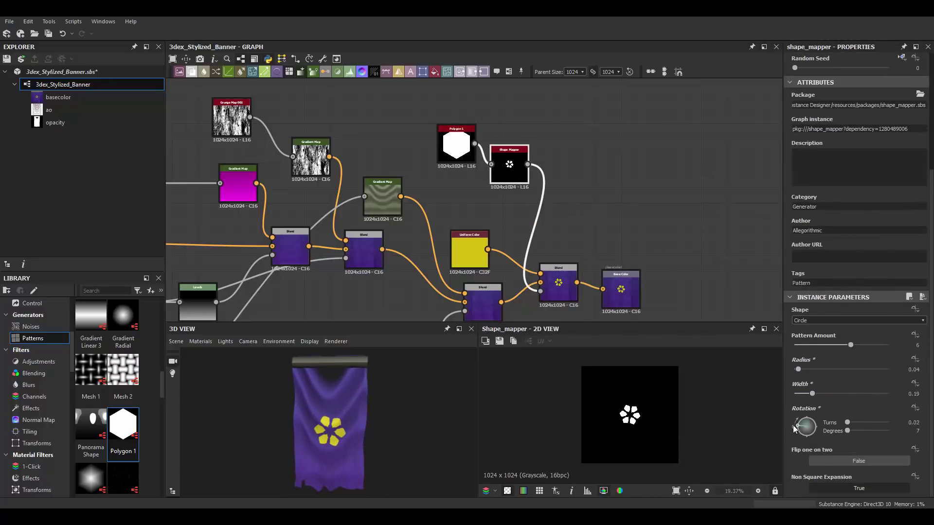
Change Polygon 1's number of sides and explode it into shards.
left_click(456, 144)
left_click_drag(804, 320, 801, 321)
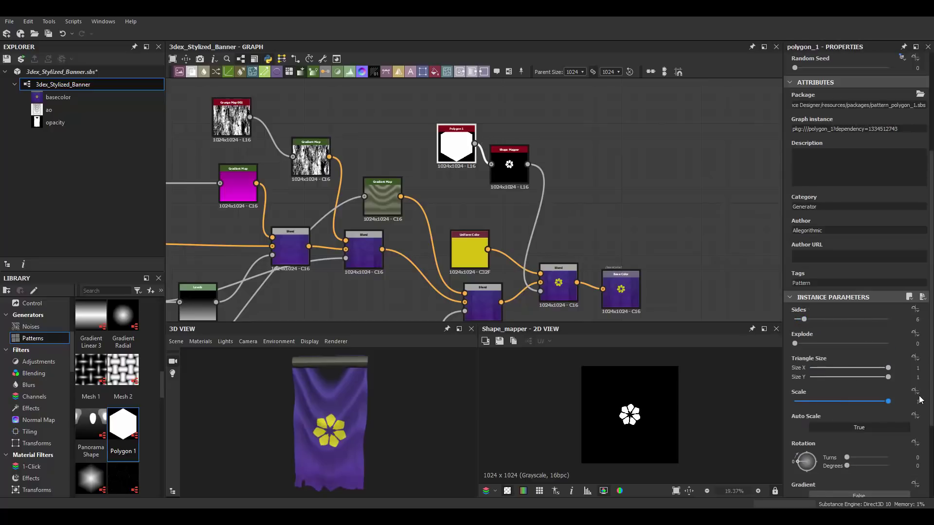
left_click_drag(797, 344, 812, 345)
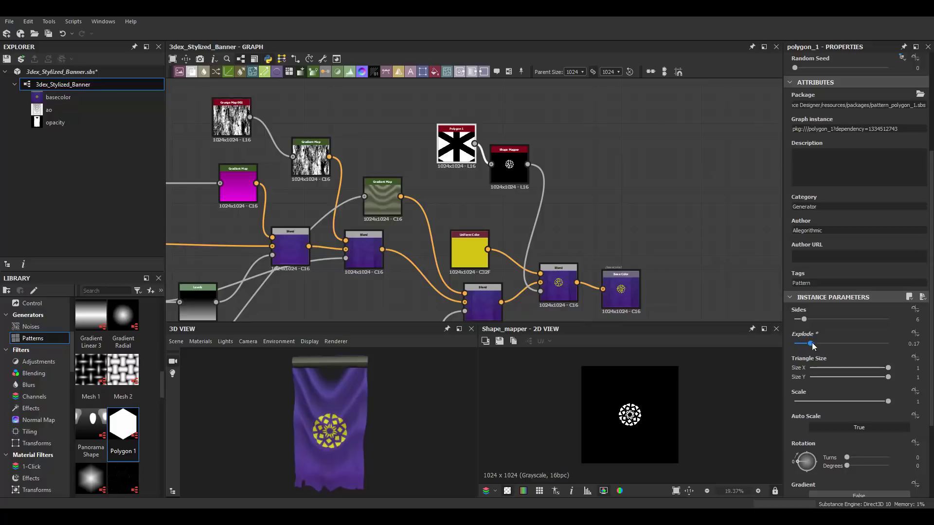
scroll(875, 423, "down", 3)
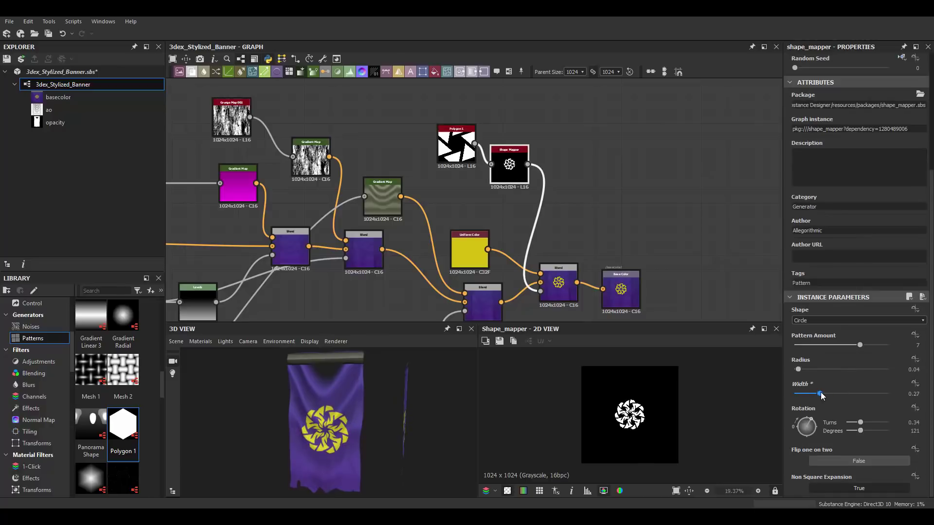
scroll(533, 180, "up", 2)
scroll(509, 232, "up", 2)
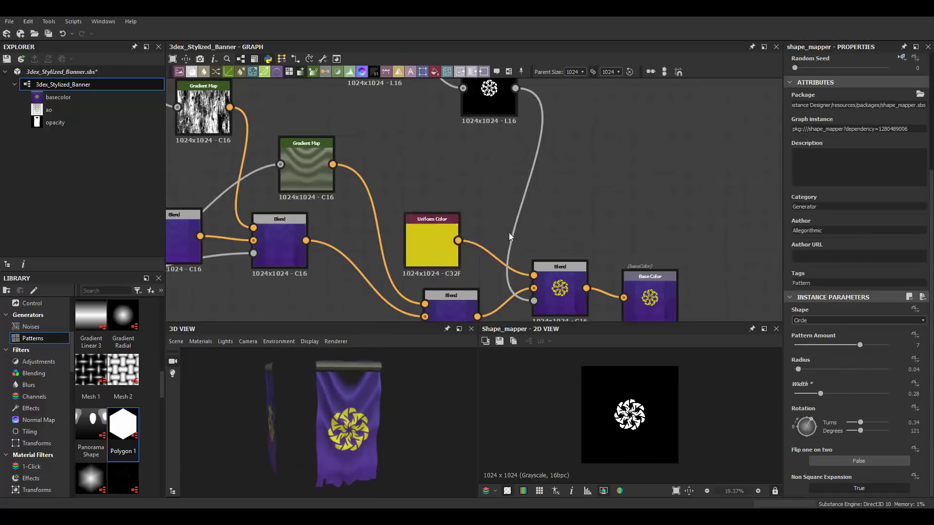
scroll(412, 409, "up", 3)
scroll(413, 409, "down", 3)
Bring the emblem nodes into view and open the Uniform Color for editing.
middle_click_drag(544, 198, 547, 238)
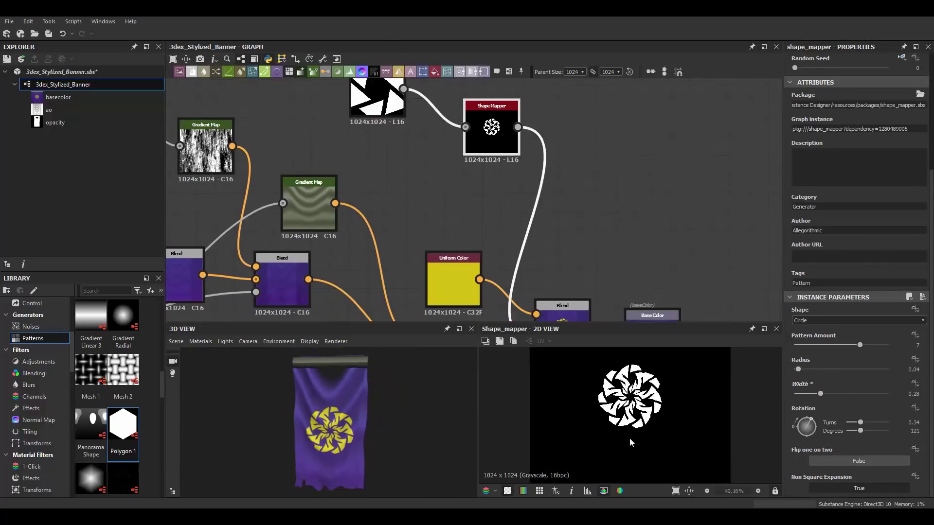
scroll(490, 171, "down", 5)
scroll(489, 171, "up", 3)
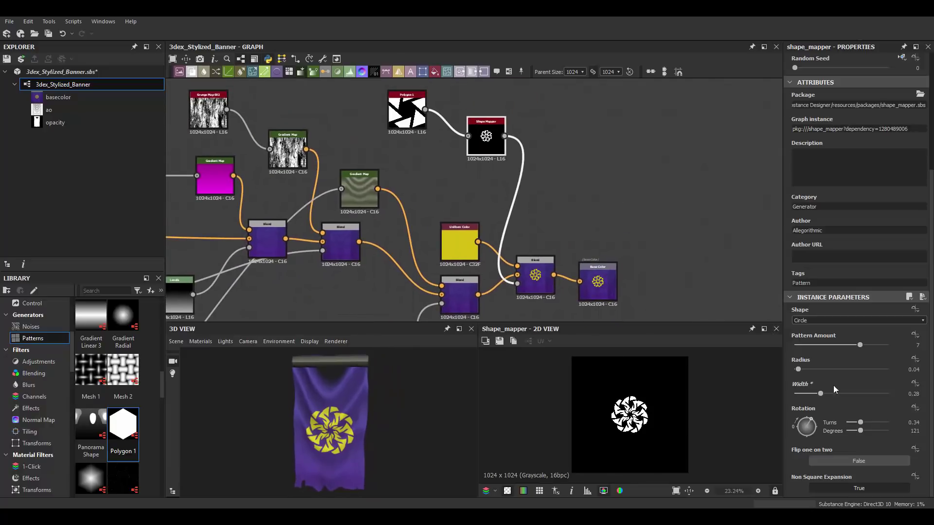
middle_click_drag(574, 208, 588, 191)
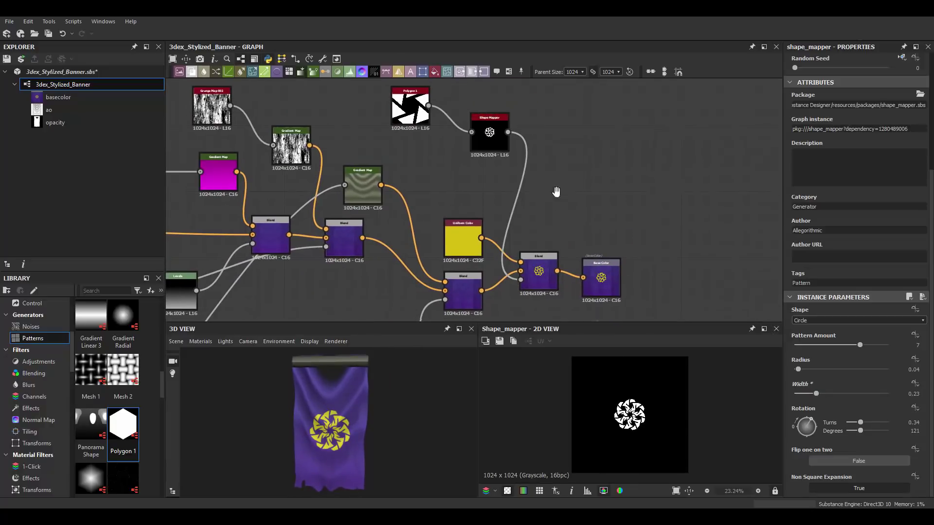
double_click(471, 226)
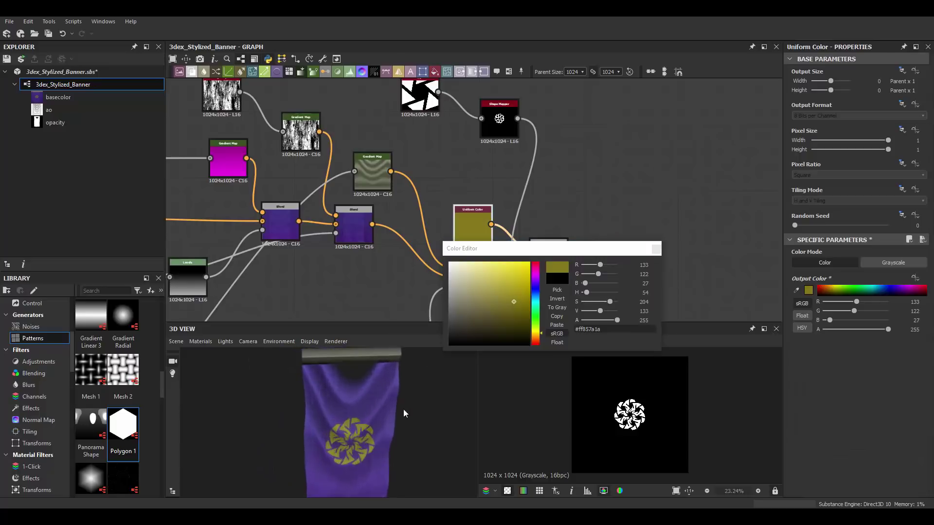
Add a Blend after the Shape Mapper that subtracts Grunge Map 002 from the emblem at 0.72 opacity.
left_click_drag(404, 409, 395, 404)
scroll(366, 396, "up", 3)
middle_click_drag(438, 243, 413, 282)
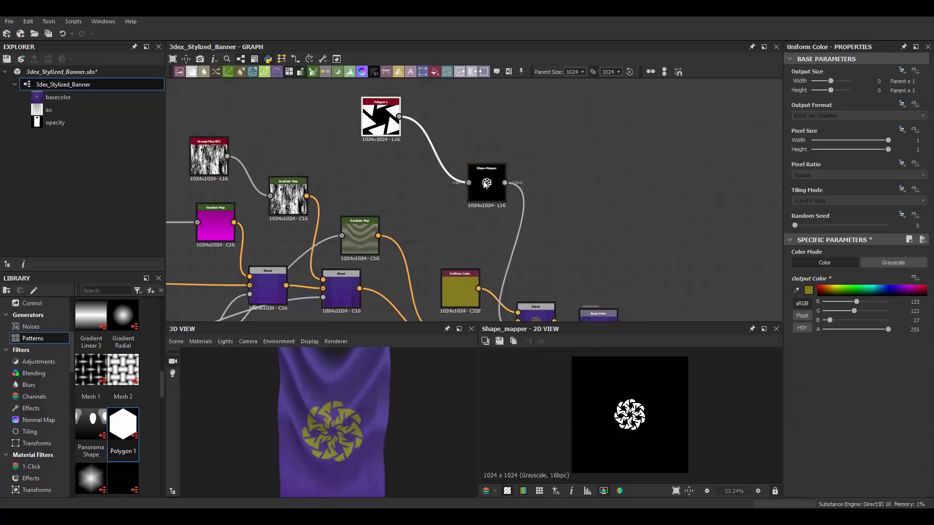
left_click_drag(493, 157, 547, 204)
left_click(565, 208)
left_click_drag(229, 170, 564, 214)
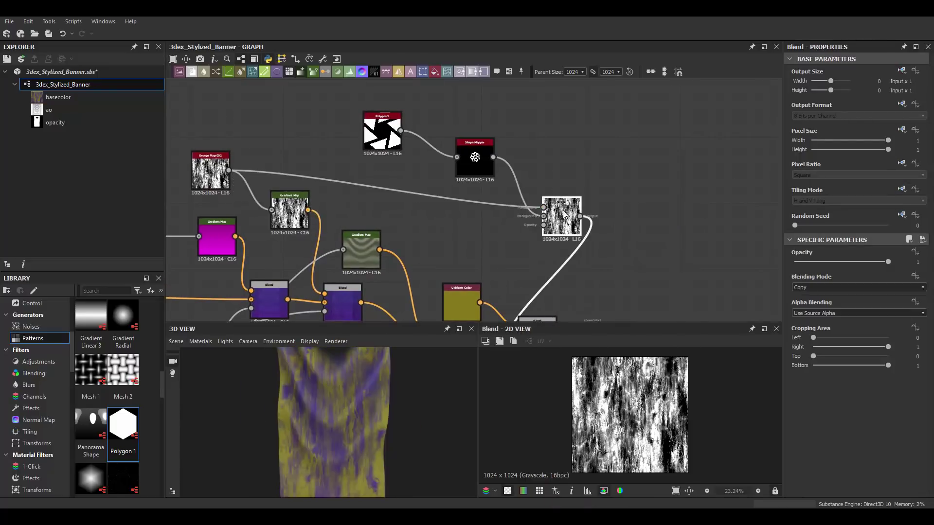
left_click(812, 304)
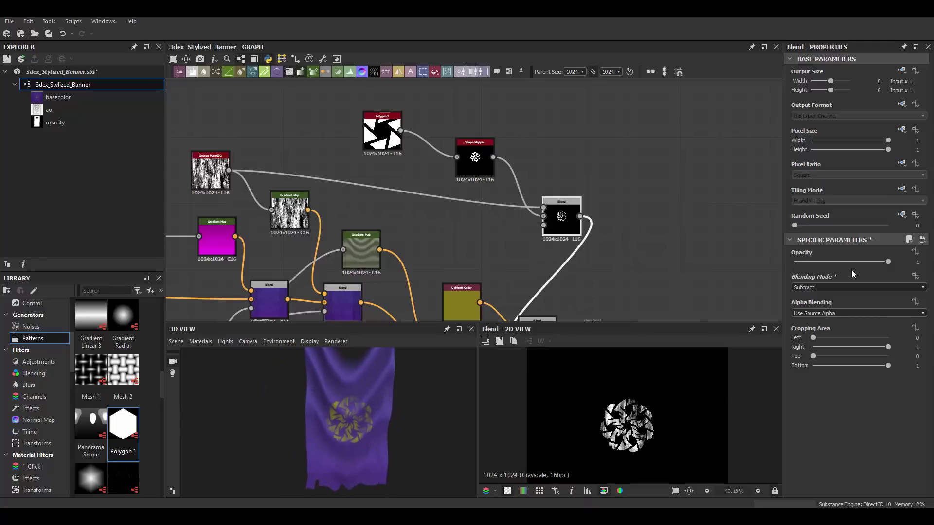
Recolour the emblem's Uniform Color to a warm orange-gold.
left_click_drag(340, 418, 361, 409)
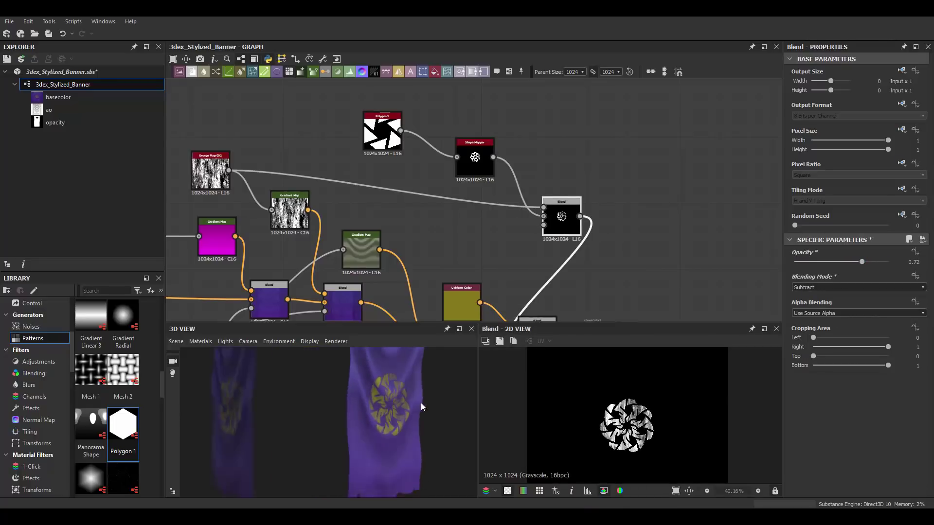
scroll(348, 184, "up", 1)
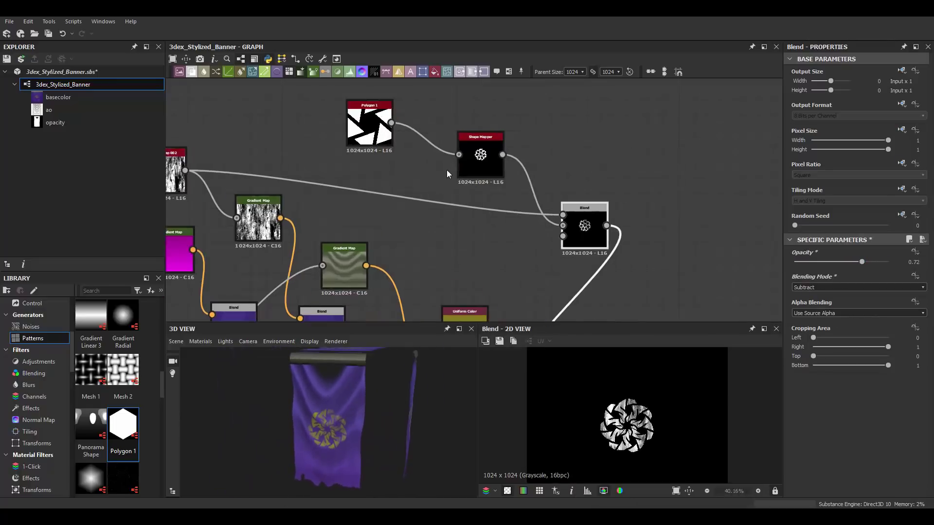
middle_click_drag(348, 184, 341, 126)
double_click(423, 262)
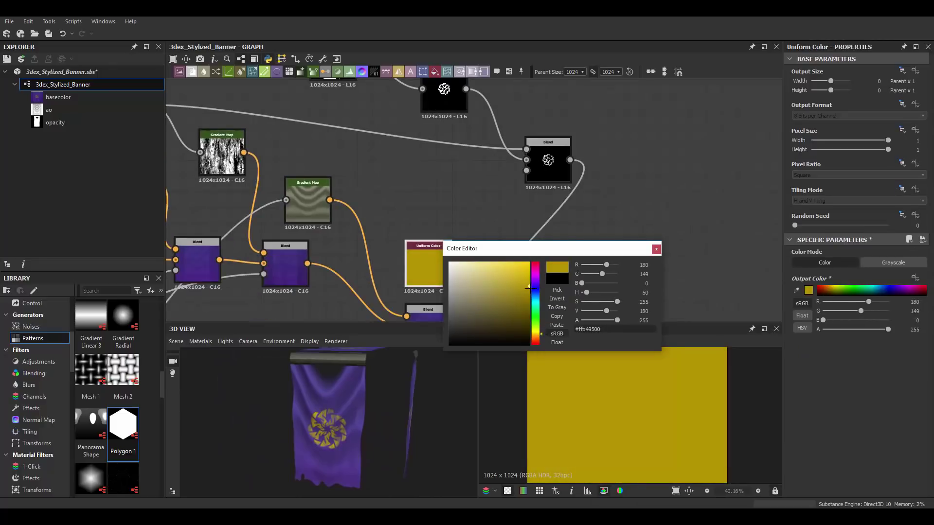
left_click_drag(541, 333, 535, 297)
left_click(409, 375)
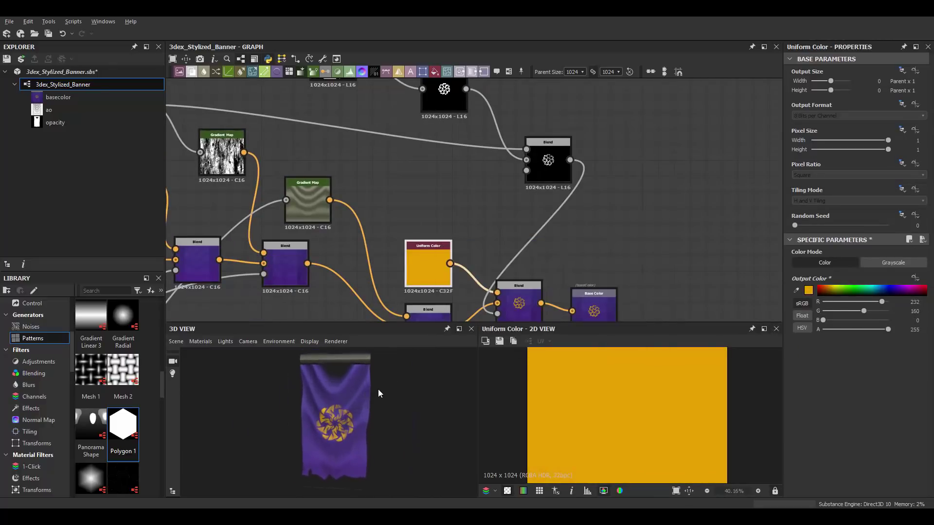
scroll(428, 140, "down", 2)
Reduce the second Polygon 1 to one small triangle and widen the Shape Mapper ring's radius and spacing.
scroll(530, 225, "up", 3)
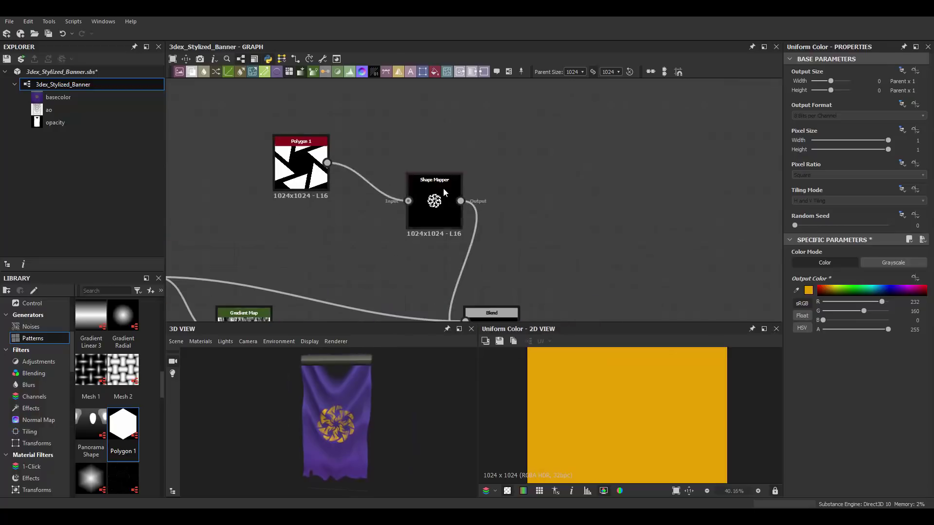
left_click(440, 192)
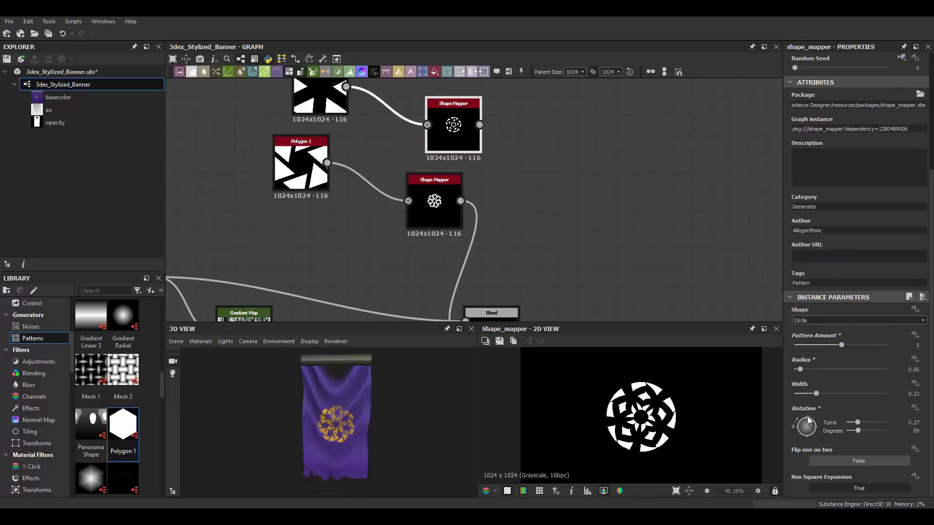
left_click(819, 319)
left_click(811, 324)
left_click_drag(805, 367, 803, 370)
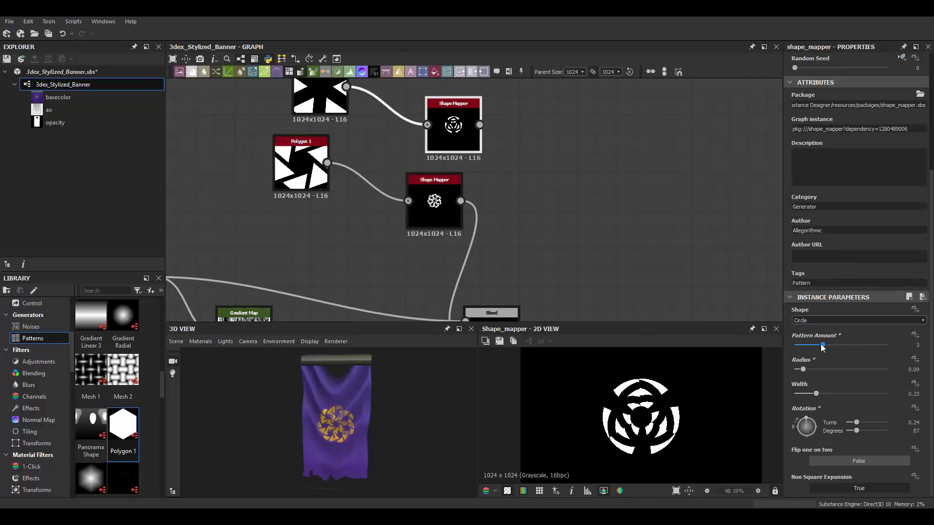
left_click_drag(841, 344, 830, 346)
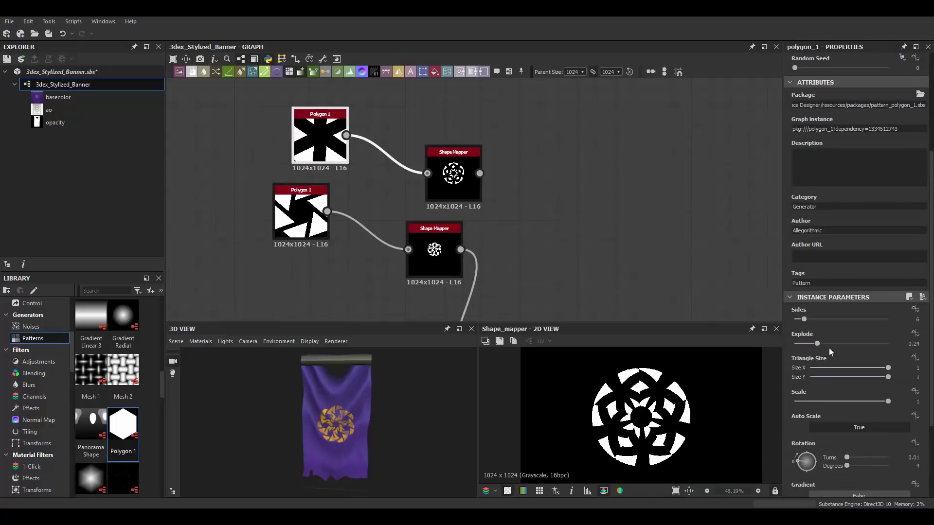
left_click_drag(834, 343, 821, 343)
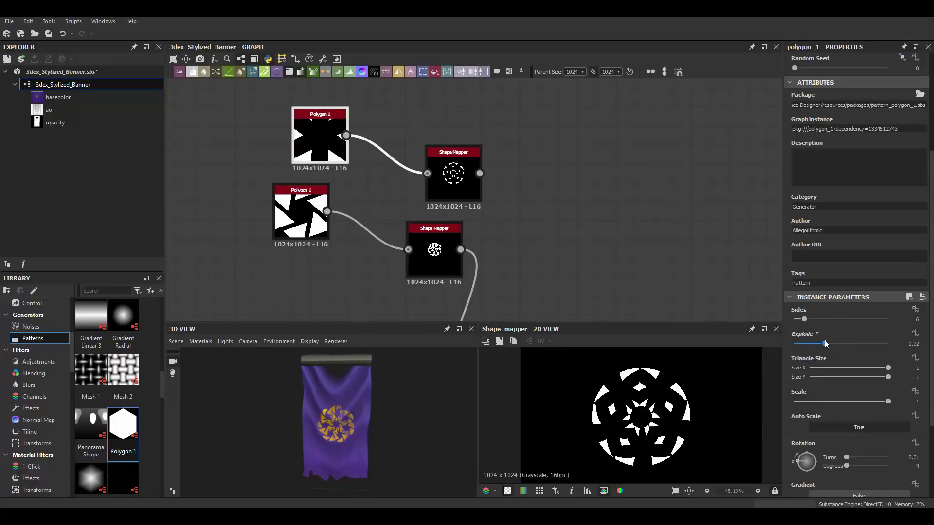
mouse_move(807, 455)
left_mouse_down()
mouse_move(818, 456)
mouse_move(802, 448)
left_mouse_up()
mouse_move(888, 401)
left_mouse_down()
mouse_move(842, 400)
mouse_move(860, 401)
left_mouse_up()
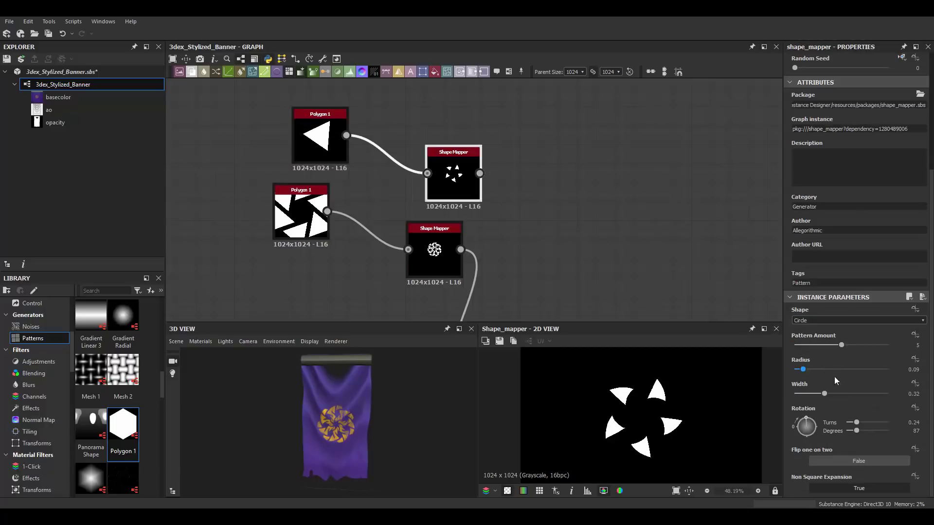
left_click_drag(808, 370, 816, 369)
Wire the triangle ring into the emblem Blend in Add mode and make its triangles thinner.
scroll(483, 271, "down", 2)
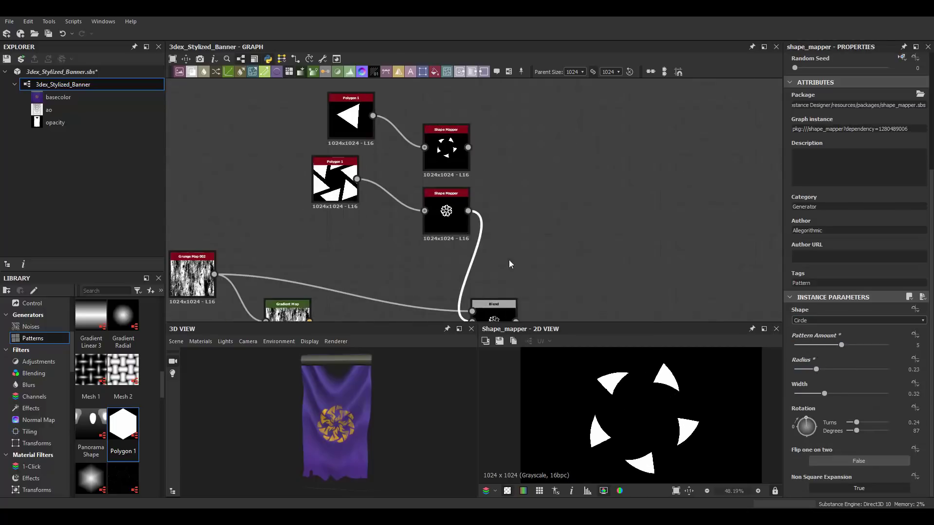
left_click(483, 271)
left_click_drag(568, 237, 542, 252)
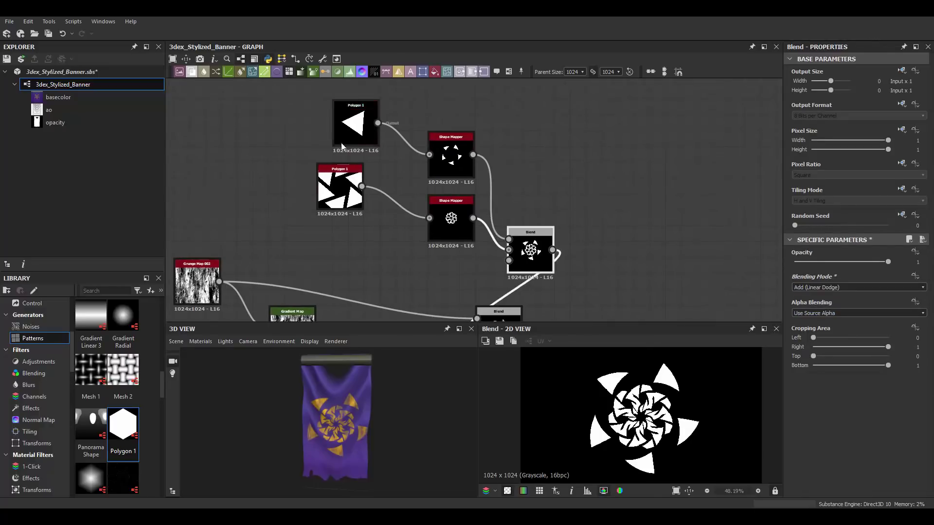
left_click_drag(446, 211, 414, 219)
scroll(477, 195, "up", 1)
left_click(440, 148)
left_click_drag(809, 434, 812, 434)
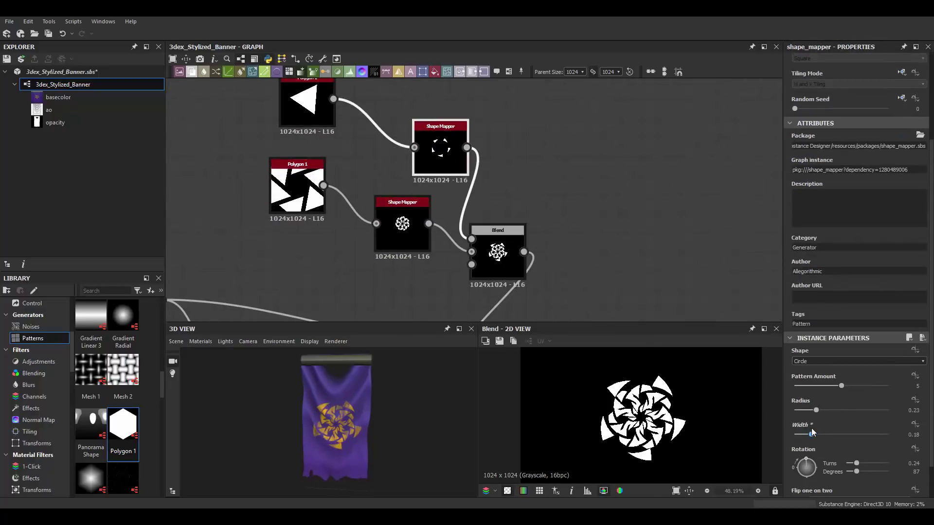
scroll(525, 250, "down", 2)
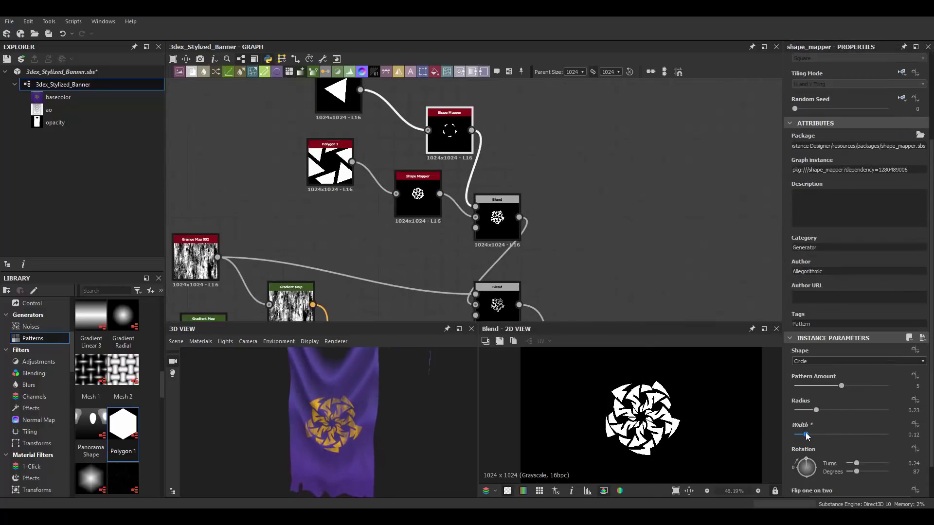
Preview the triangle ring pattern on its own.
left_click(418, 202)
scroll(492, 413, "down", 2)
scroll(384, 417, "down", 2)
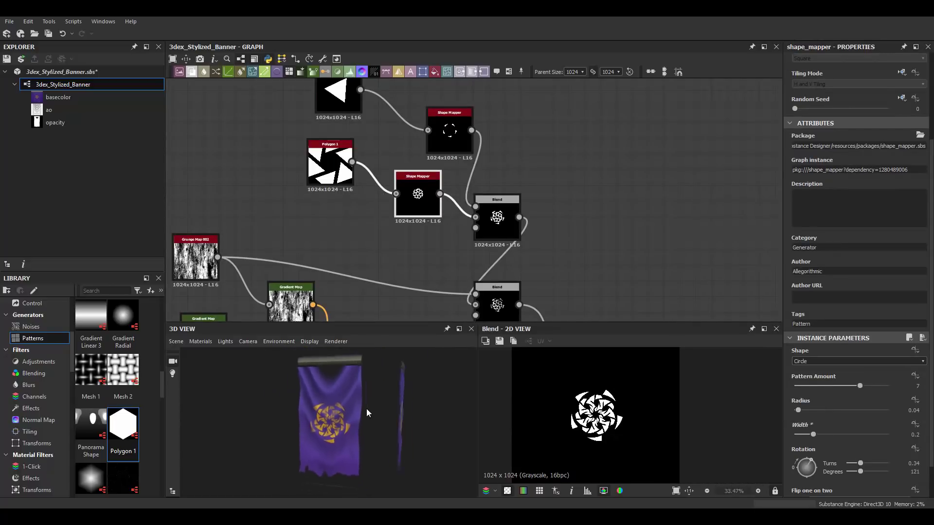
double_click(449, 136)
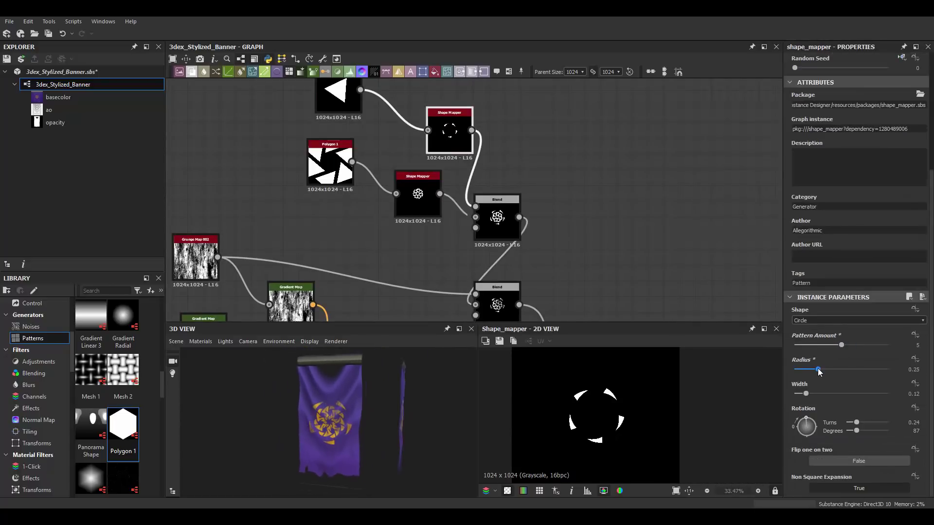
Inspect the banner-mask Blend and its Transformation 2D node.
scroll(438, 291, "down", 5)
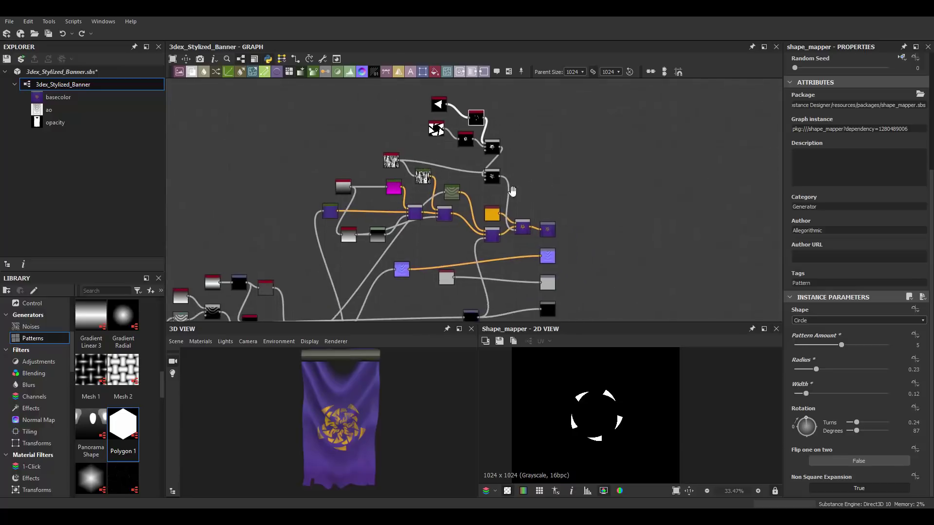
scroll(583, 262, "up", 2)
left_click(596, 264)
scroll(599, 270, "up", 3)
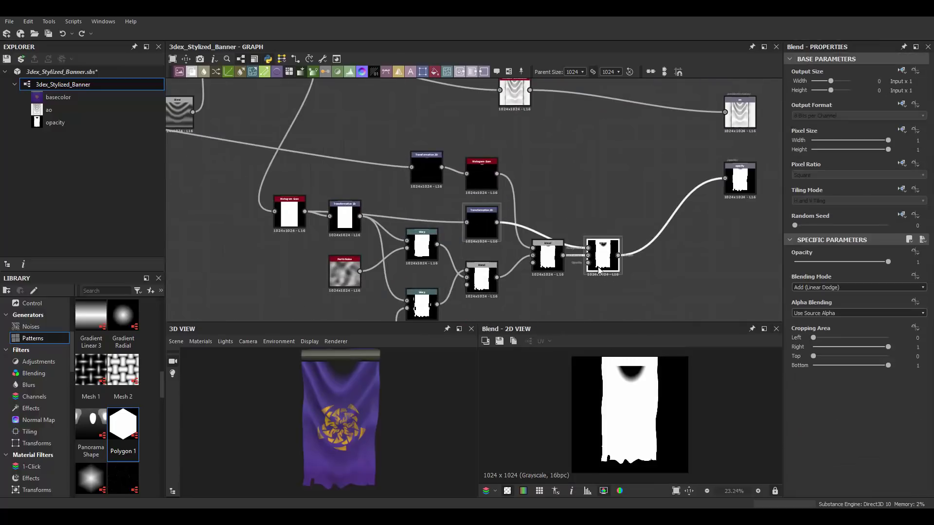
scroll(545, 235, "down", 3)
left_click(608, 243)
scroll(566, 254, "up", 4)
key("space")
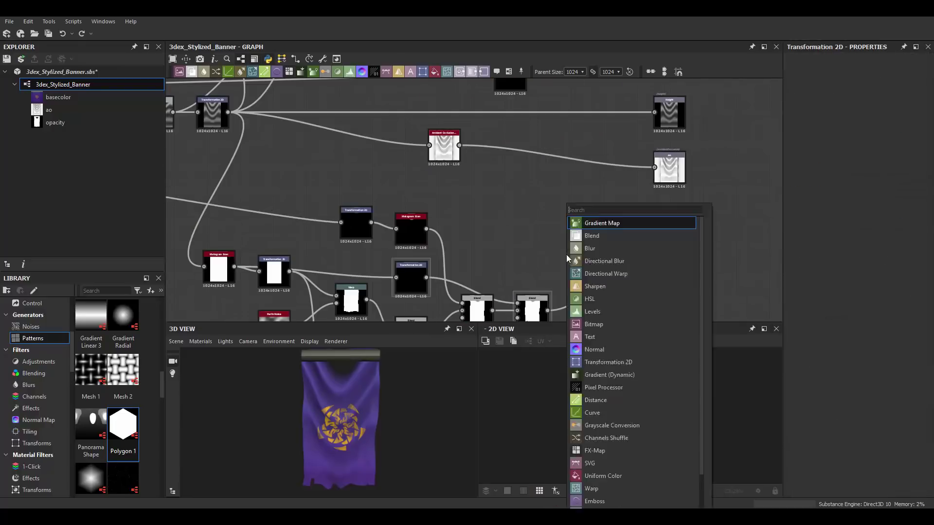
key("Escape")
Inspect the Subtract blend that shapes the banner cutout.
scroll(637, 235, "down", 2)
scroll(638, 235, "down", 2)
scroll(637, 235, "down", 1)
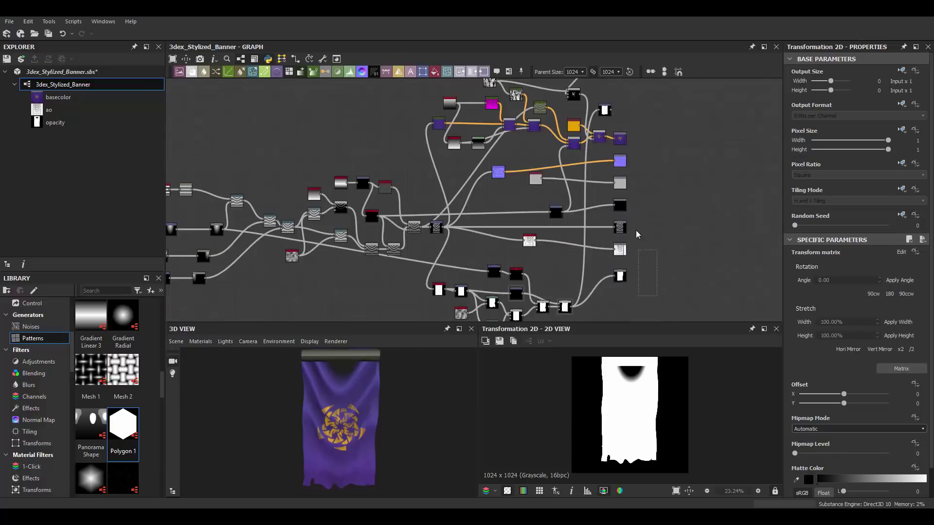
scroll(638, 234, "up", 2)
scroll(545, 202, "up", 1)
scroll(560, 195, "up", 1)
scroll(534, 217, "up", 1)
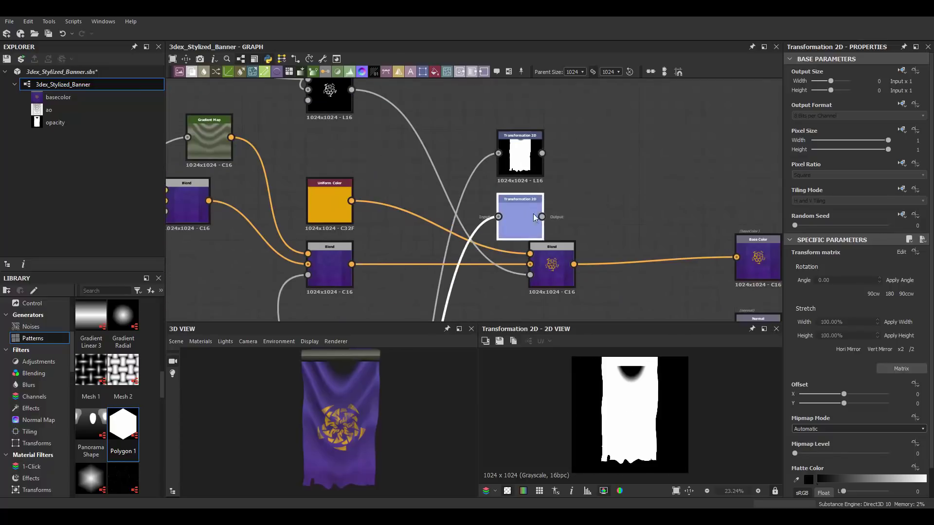
scroll(525, 209, "down", 3)
left_click(422, 262)
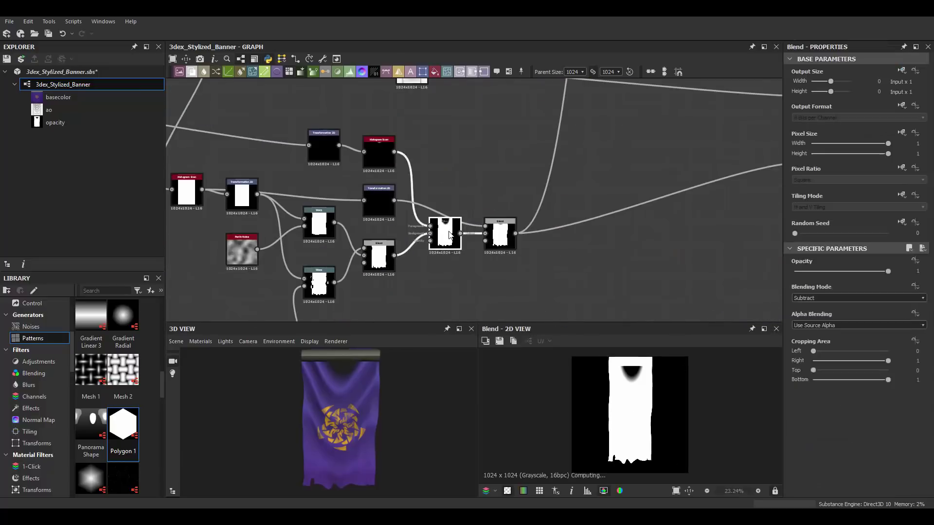
scroll(422, 263, "up", 3)
scroll(440, 261, "down", 4)
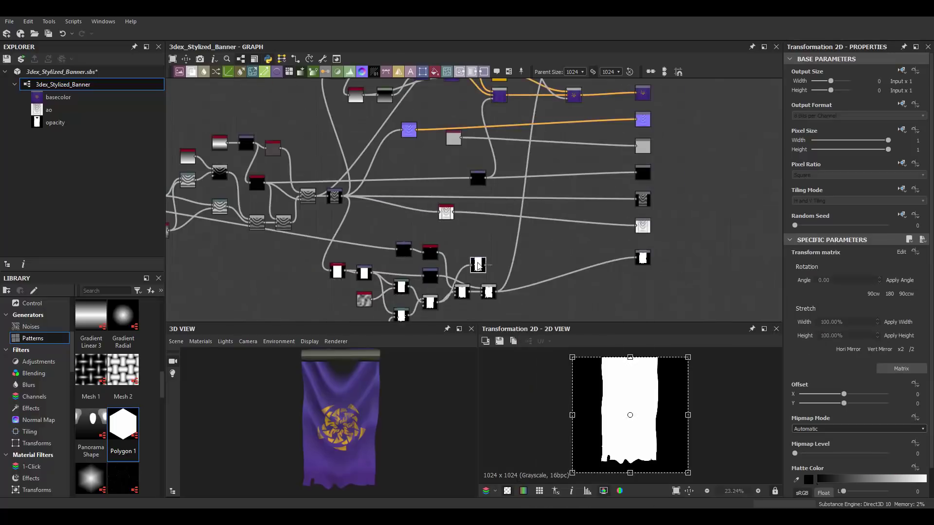
scroll(543, 145, "up", 4)
scroll(543, 147, "up", 2)
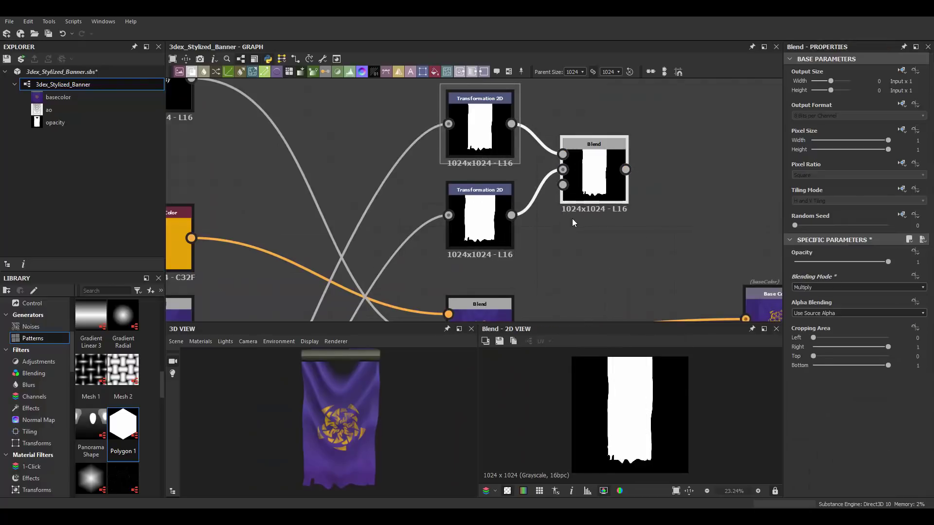
Insert a Blend before Base Color, building on the gold emblem colour result.
left_click(479, 126)
scroll(524, 151, "down", 2)
key("space")
type("b")
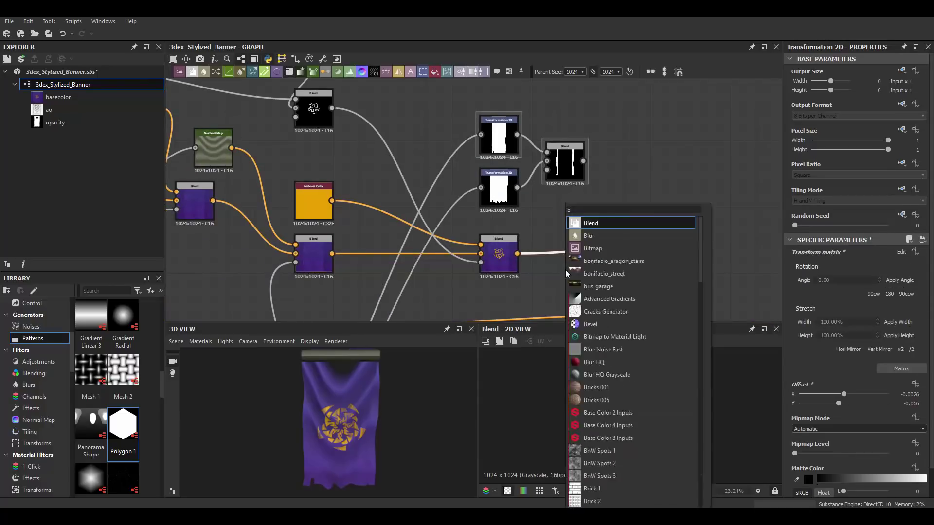
key("Return")
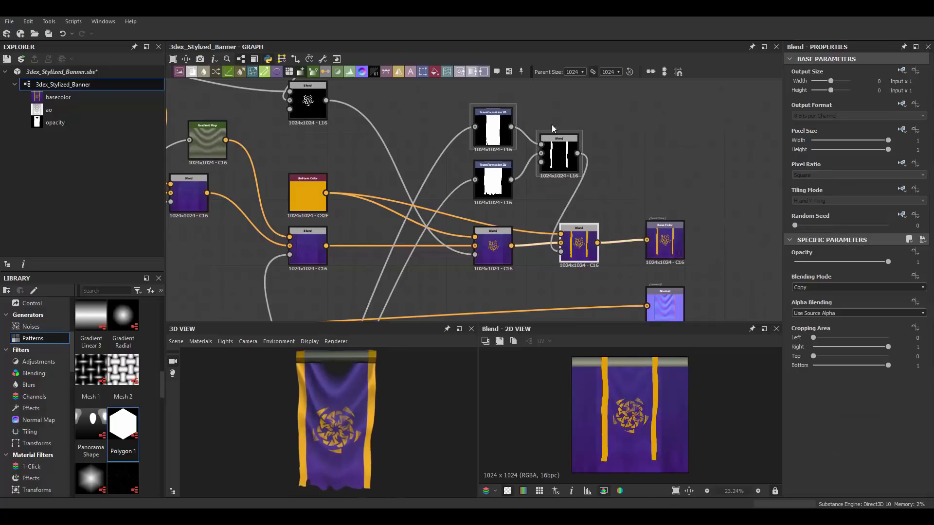
Wire the stripe mask into the purple base colour Blend and set that blend to Add.
middle_click_drag(552, 128, 560, 161)
scroll(559, 161, "down", 3)
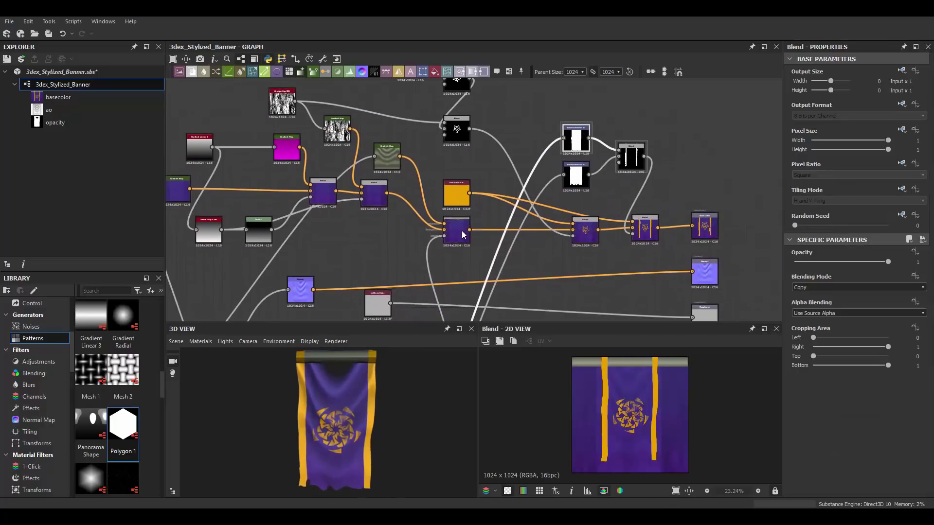
double_click(462, 235)
scroll(463, 235, "down", 2)
middle_click_drag(462, 235, 580, 162)
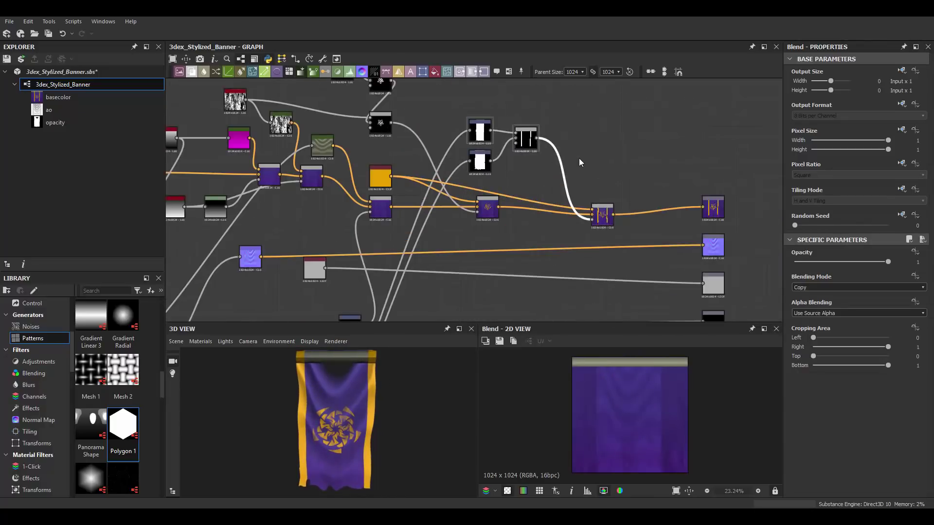
scroll(535, 194, "up", 2)
left_click(858, 287)
left_click(809, 304)
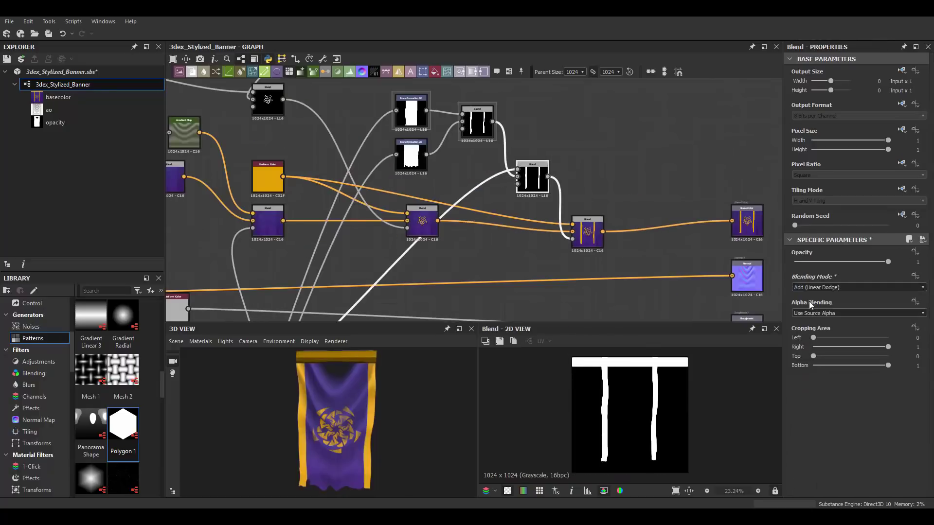
Add a Blend that subtracts the grunge texture from the stripe mask at 0.41 opacity.
middle_click_drag(559, 141, 601, 193)
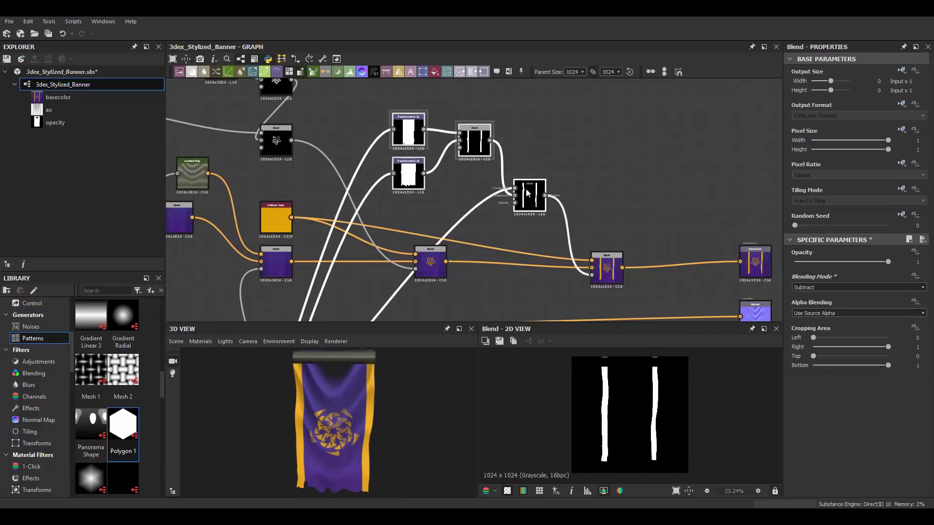
key("space")
left_click(632, 217)
middle_click_drag(340, 195, 470, 201)
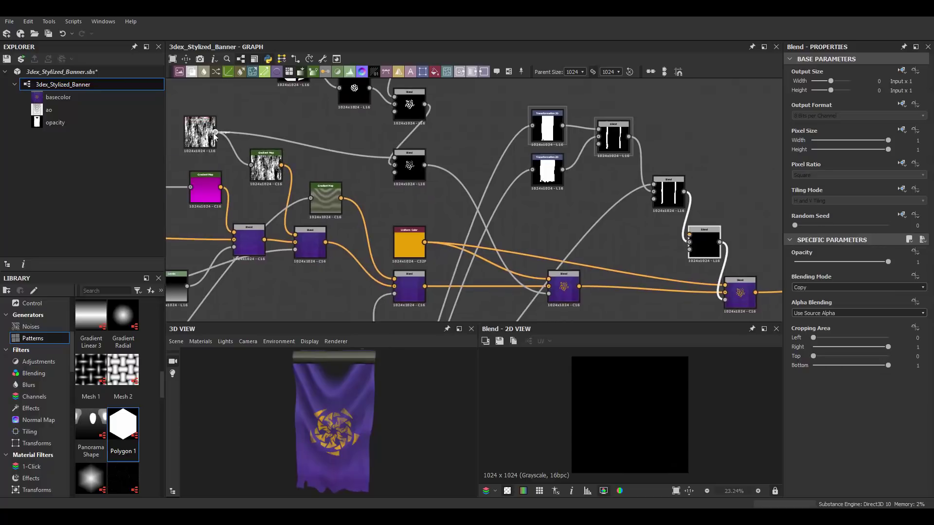
middle_click_drag(698, 240, 614, 246)
scroll(614, 246, "up", 1)
left_click(814, 301)
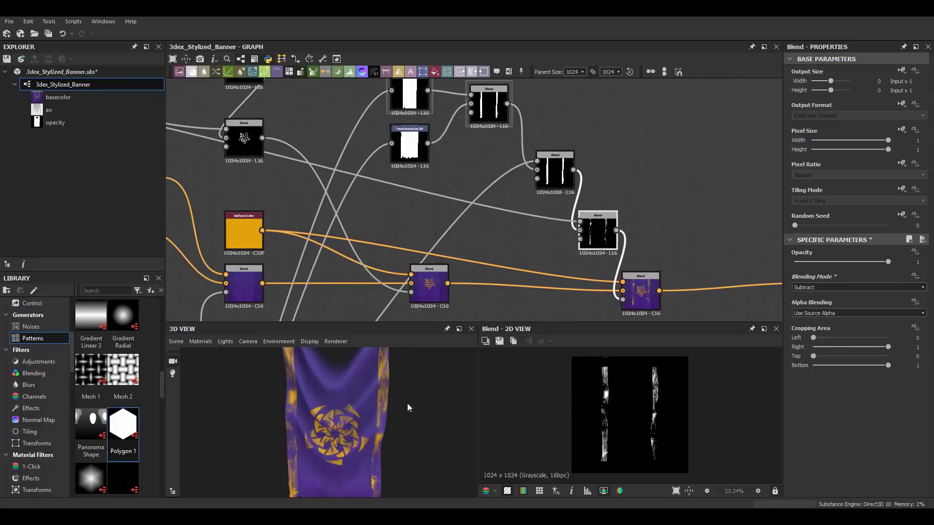
left_click_drag(888, 262, 832, 262)
mouse_move(376, 417)
left_mouse_down()
mouse_move(399, 415)
mouse_move(352, 403)
left_mouse_up()
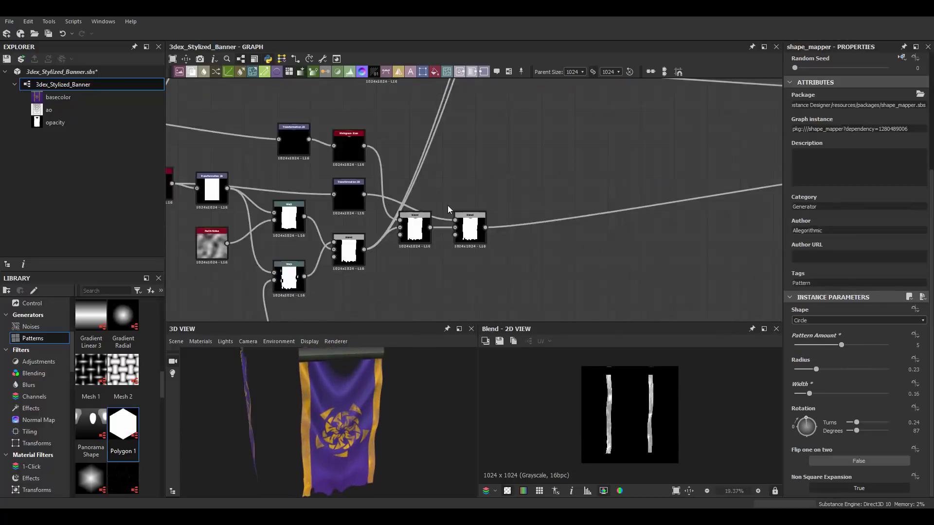
Raise the Histogram Scan position to about 0.92.
scroll(448, 209, "up", 3)
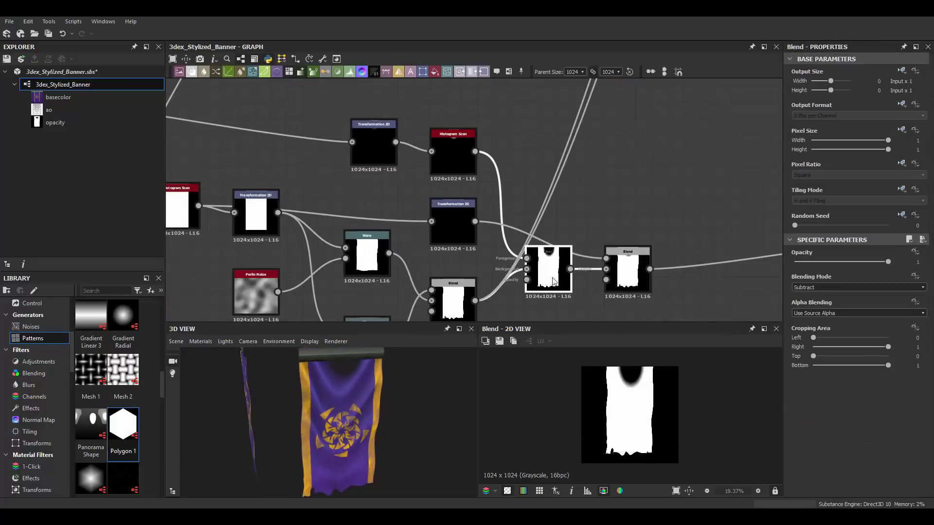
left_click(453, 151)
left_click_drag(866, 447, 879, 448)
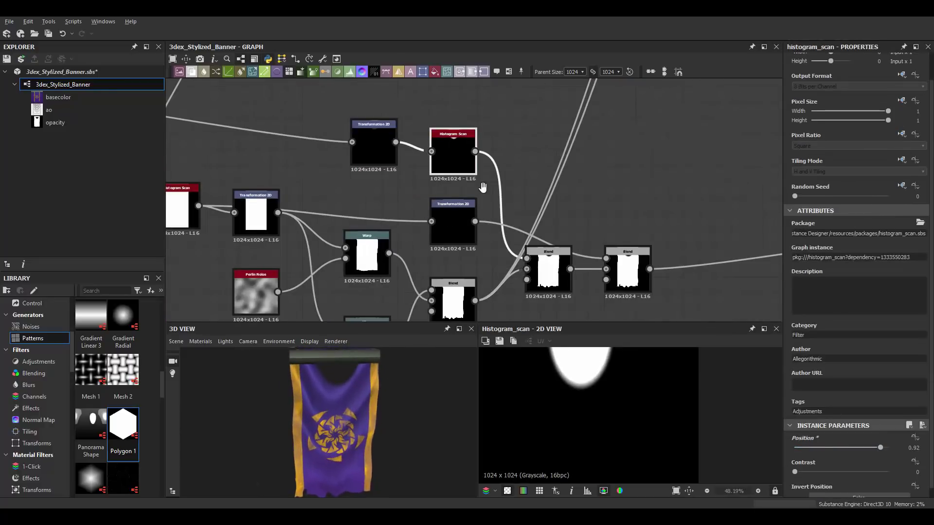
middle_click_drag(482, 188, 477, 208)
Nudge the top-strip Transformation 2D's vertical offset down slightly.
left_click(353, 168)
left_click_drag(311, 390, 302, 379)
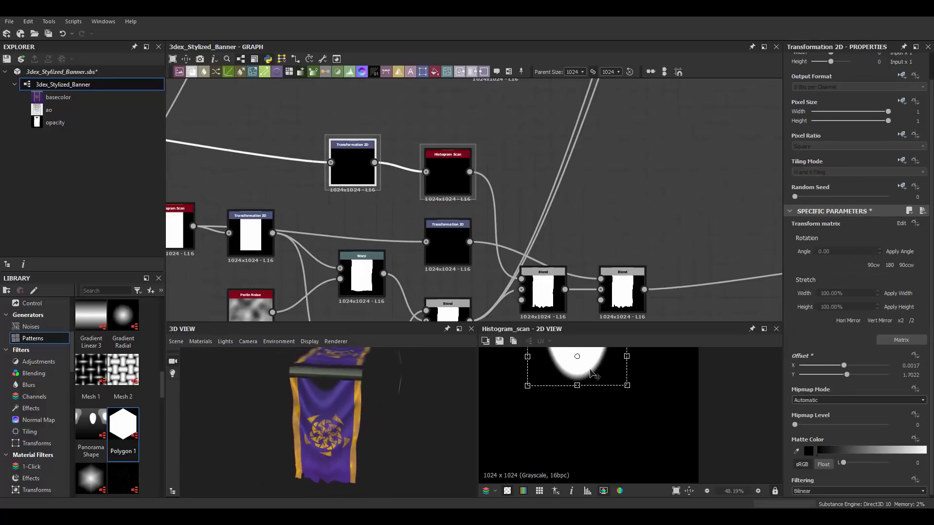
left_click_drag(594, 374, 593, 377)
scroll(524, 177, "down", 5)
scroll(467, 222, "up", 3)
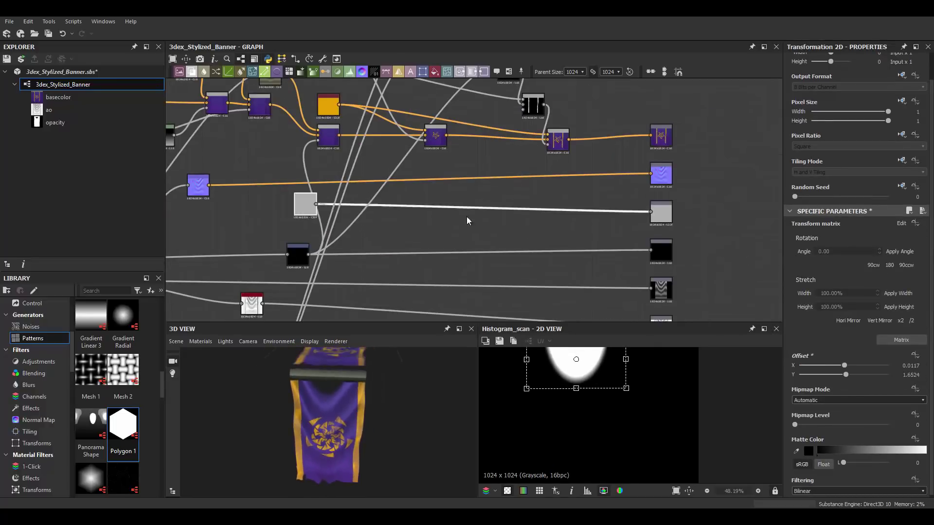
scroll(486, 214, "down", 3)
scroll(444, 210, "up", 3)
scroll(444, 210, "up", 2)
double_click(194, 255)
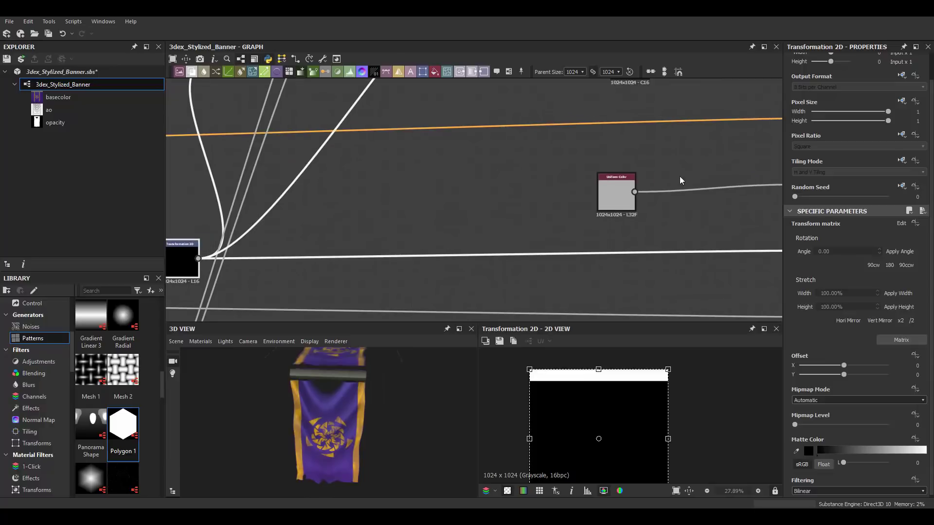
Lighten the Uniform Color grey to 129 and Subtract-blend it at 0.17 opacity.
double_click(616, 195)
left_click_drag(359, 371, 385, 415)
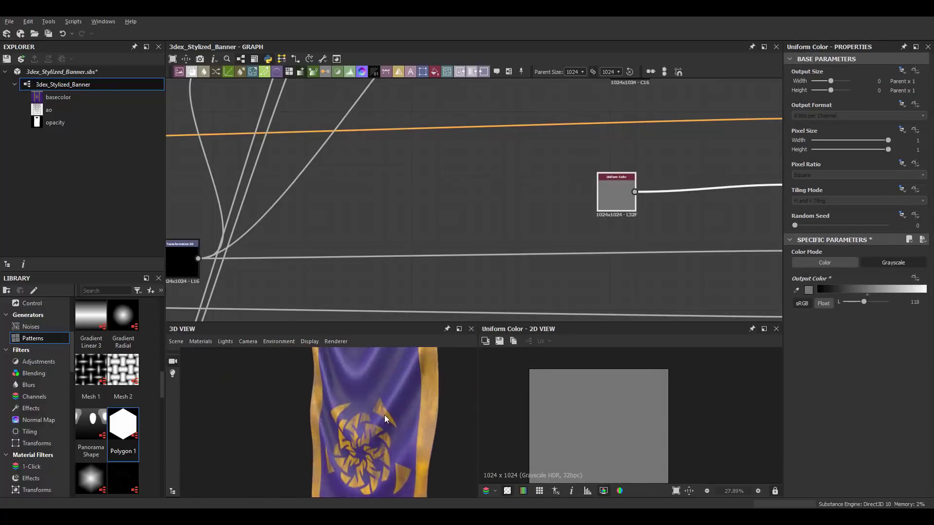
left_click(866, 302)
scroll(360, 384, "down", 3)
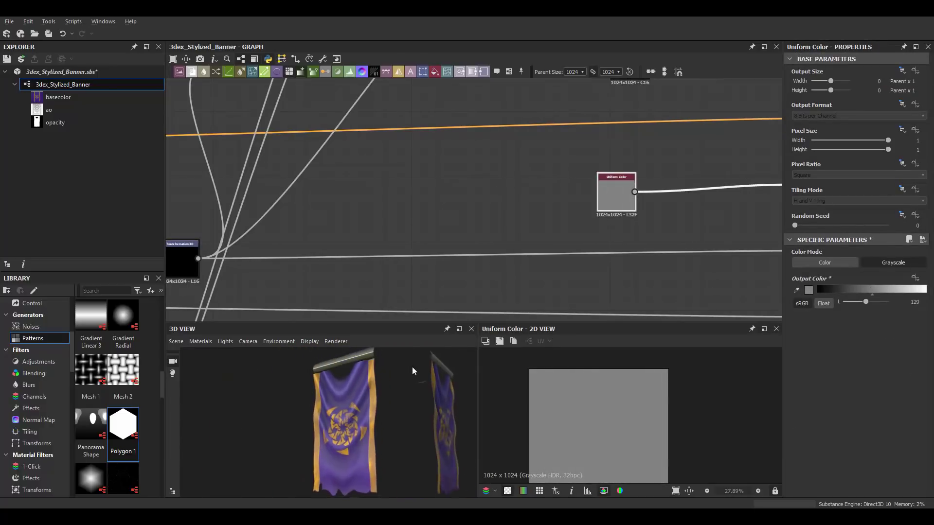
scroll(653, 180, "up", 2)
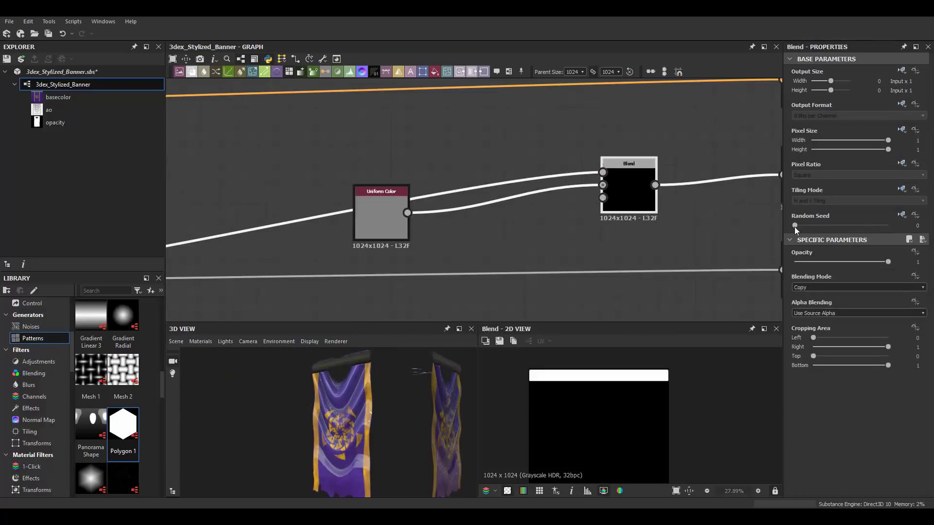
left_click(827, 288)
left_click(821, 303)
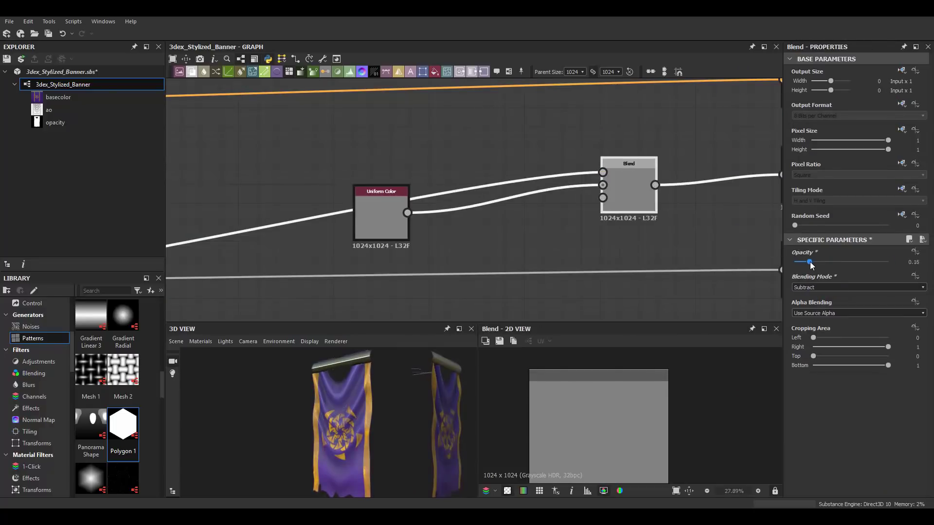
left_click_drag(810, 262, 810, 262)
mouse_move(360, 393)
left_mouse_down()
mouse_move(387, 414)
mouse_move(352, 410)
left_mouse_up()
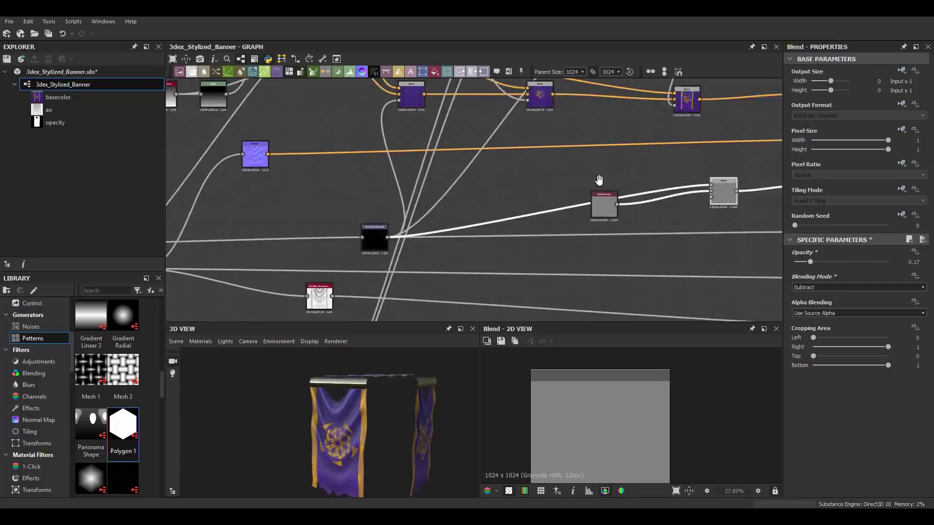
key("space")
type("bl")
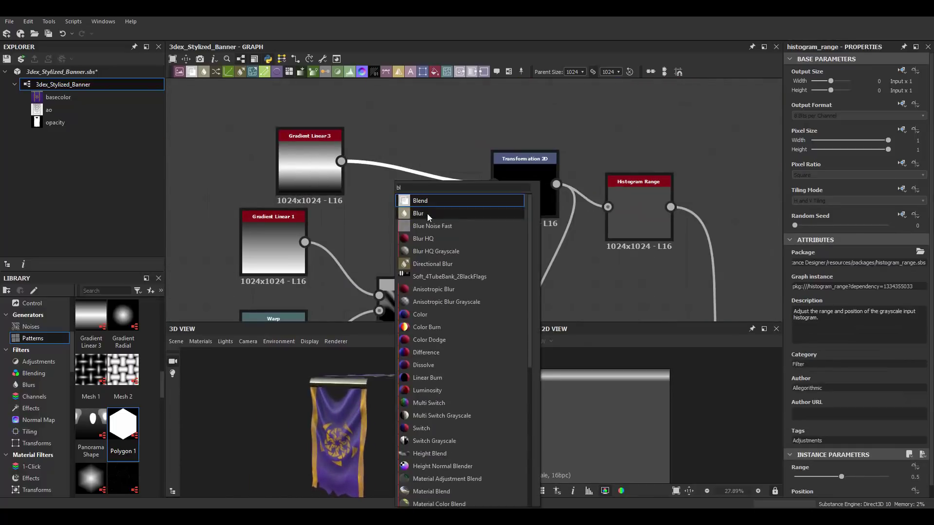
Insert a Blur after Gradient Linear 3 with intensity lowered to about 53.
left_click(427, 214)
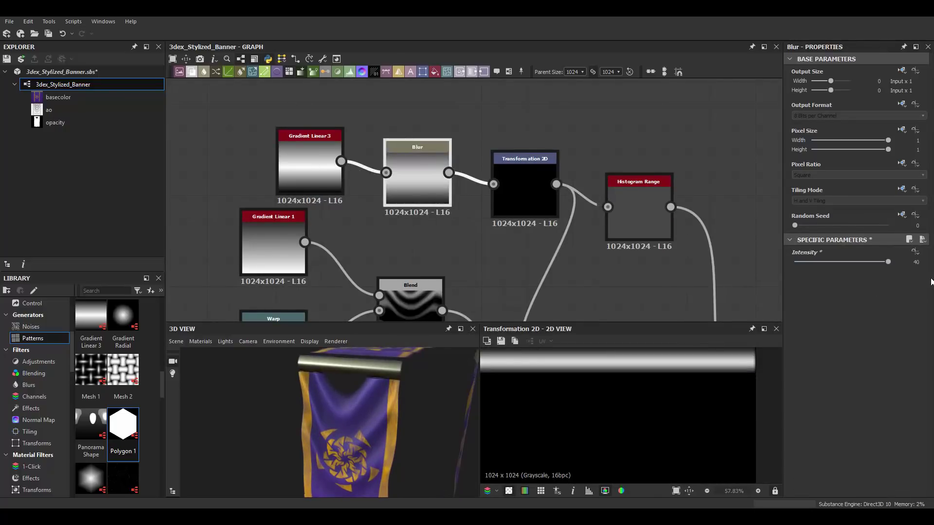
left_click(842, 262)
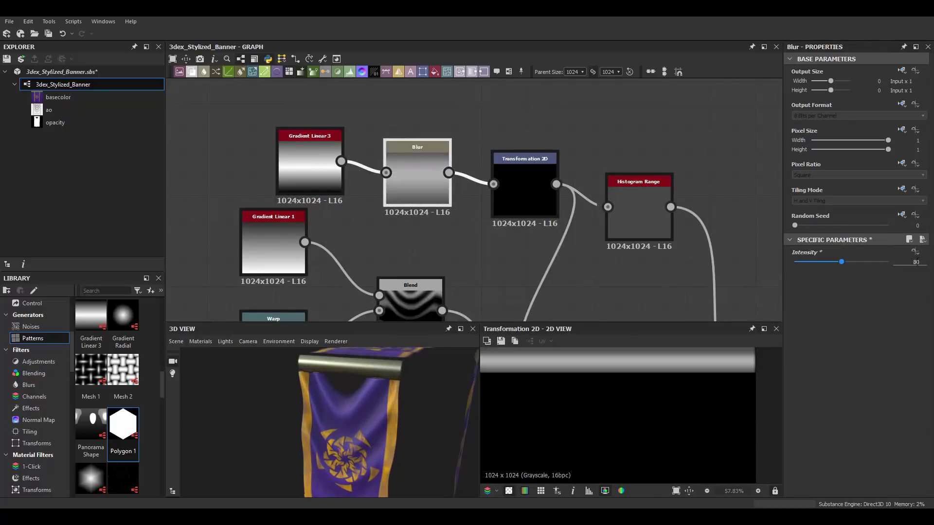
left_click_drag(842, 262, 825, 262)
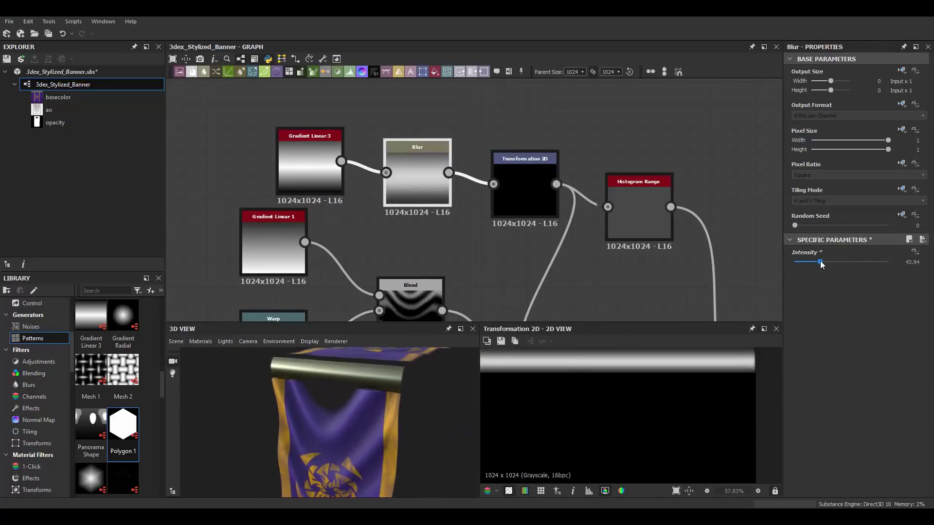
left_click_drag(369, 404, 346, 411)
scroll(406, 163, "down", 5)
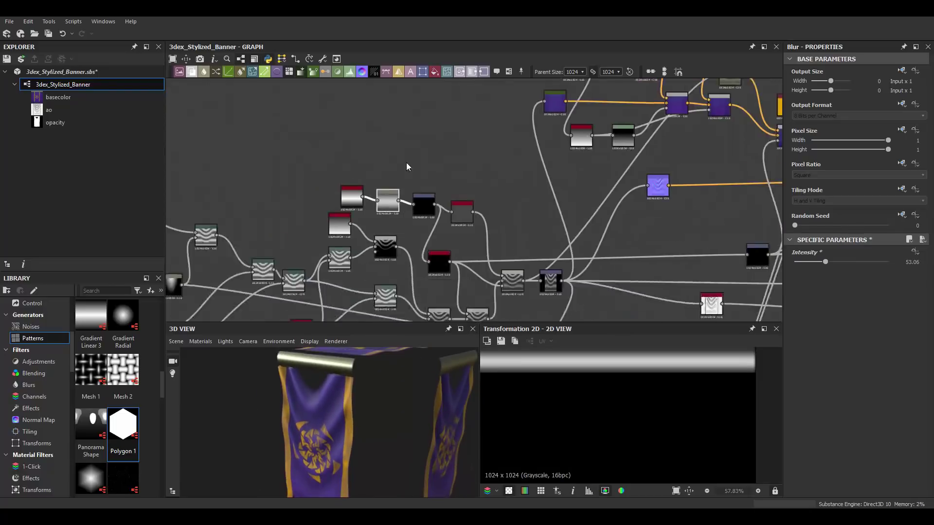
scroll(364, 214, "up", 4)
scroll(478, 157, "up", 2)
Add a Slope Blur Grayscale fed by Gradient Linear 3 with Perlin Noise as its slope.
key("space")
left_click(486, 190)
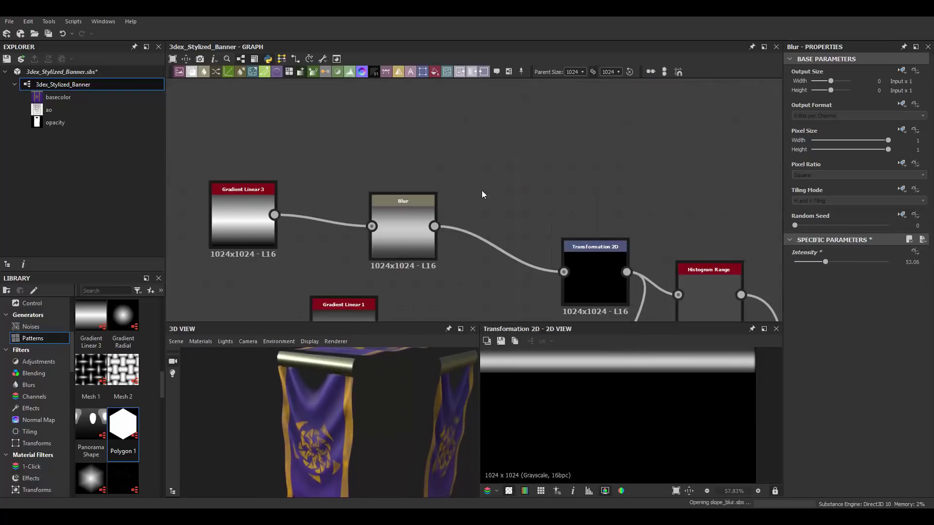
left_click_drag(275, 215, 486, 151)
key("space")
type("per")
left_click(538, 235)
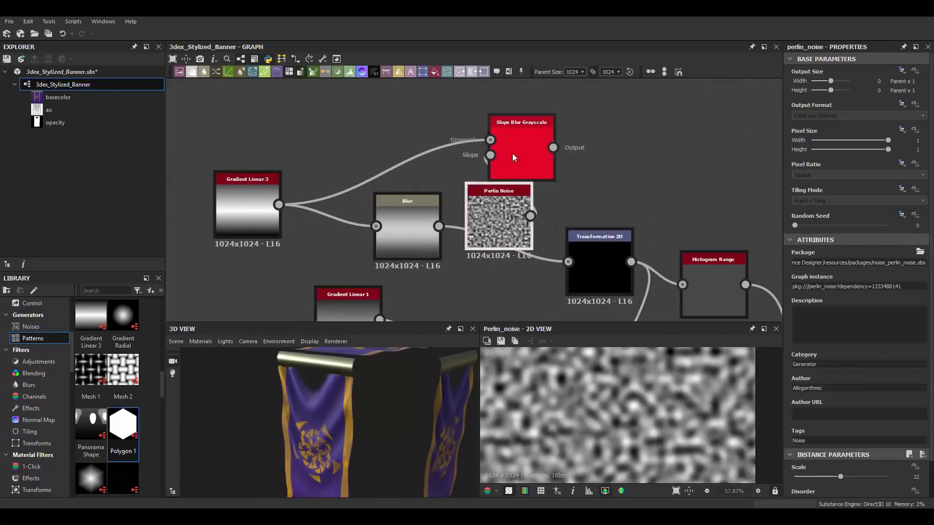
Check the Blur, Histogram Range and Transformation 2D outputs, then reduce Blur intensity to 9.35.
left_click(475, 273)
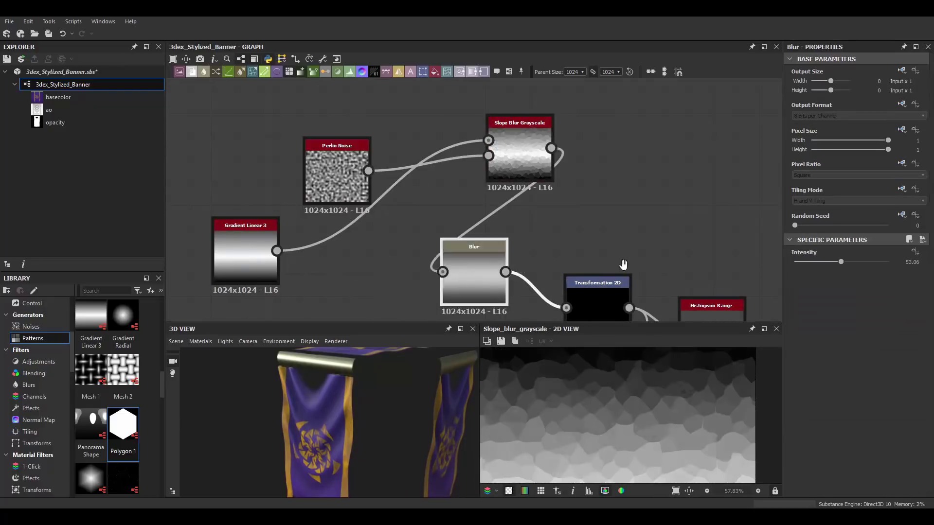
middle_click_drag(608, 219, 542, 136)
left_click(647, 253)
left_click(529, 217)
scroll(322, 364, "up", 2)
scroll(322, 363, "up", 3)
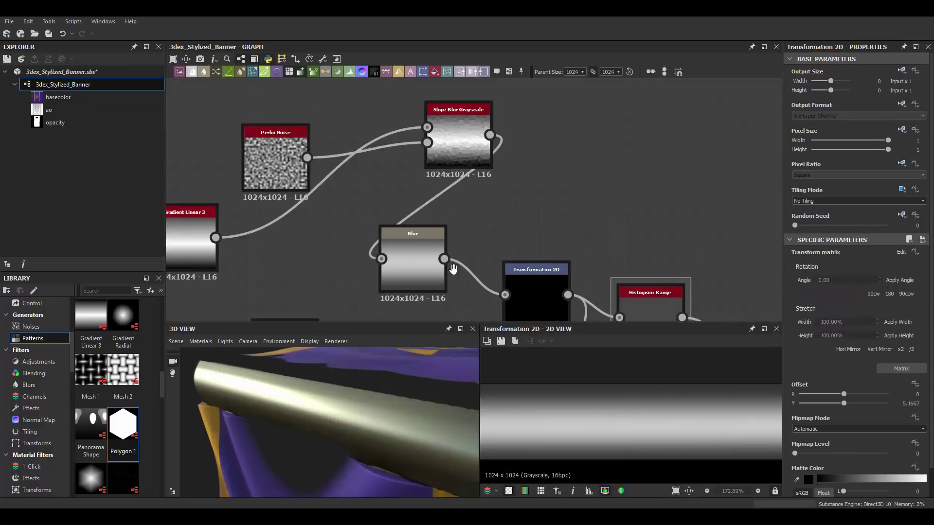
left_click_drag(519, 140, 404, 188)
left_click(426, 242)
left_click_drag(803, 263, 802, 263)
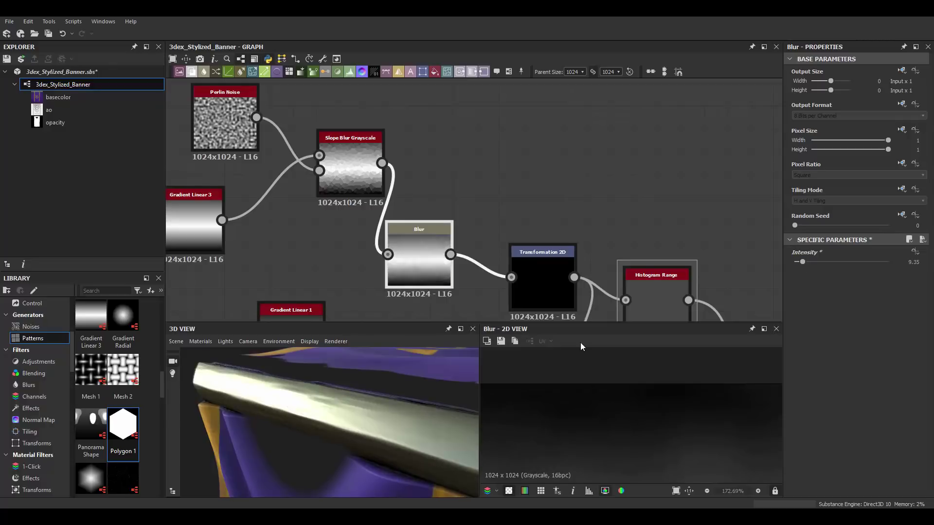
left_click_drag(340, 413, 408, 416)
Set the Slope Blur Grayscale mode to Min and link its output onward.
scroll(389, 186, "up", 1)
left_click(389, 185)
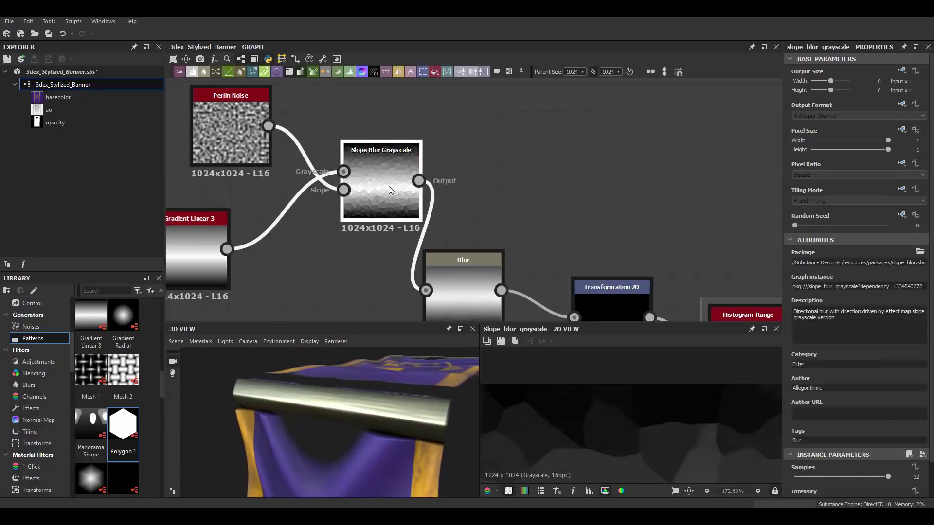
left_click(798, 496)
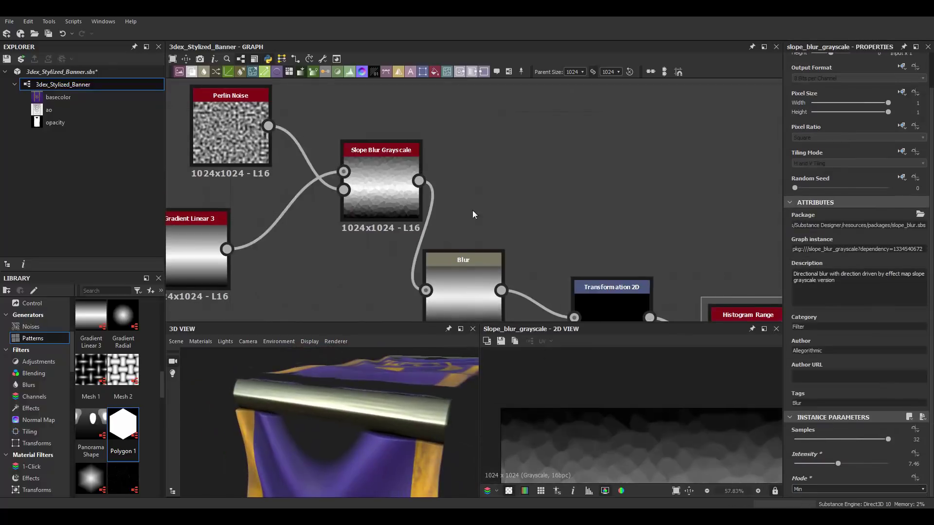
scroll(486, 219, "down", 2)
left_click(516, 191)
middle_click_drag(323, 136, 349, 194)
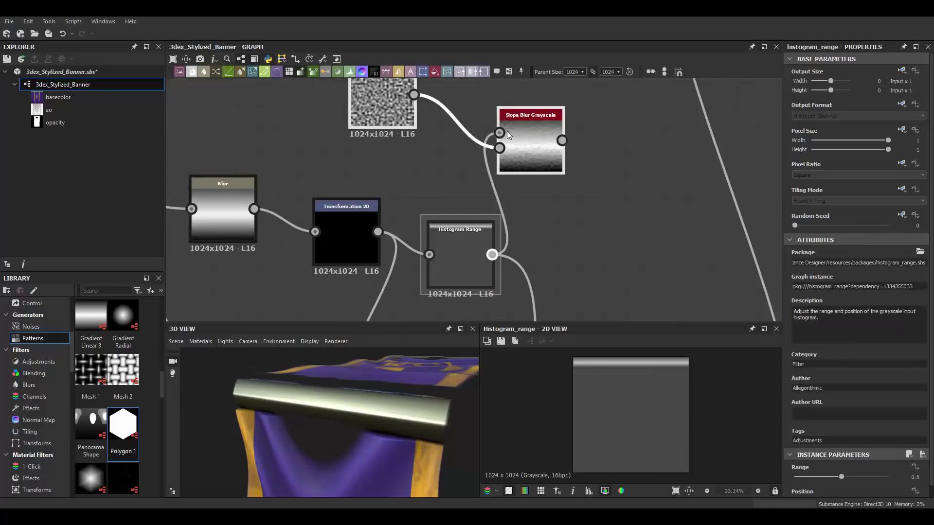
left_click(507, 131)
scroll(545, 139, "down", 1)
left_click_drag(551, 146, 559, 209)
Set Perlin Noise Scale to 64 and Subtract-blend the slope blur at 0.08 opacity.
left_click(584, 279)
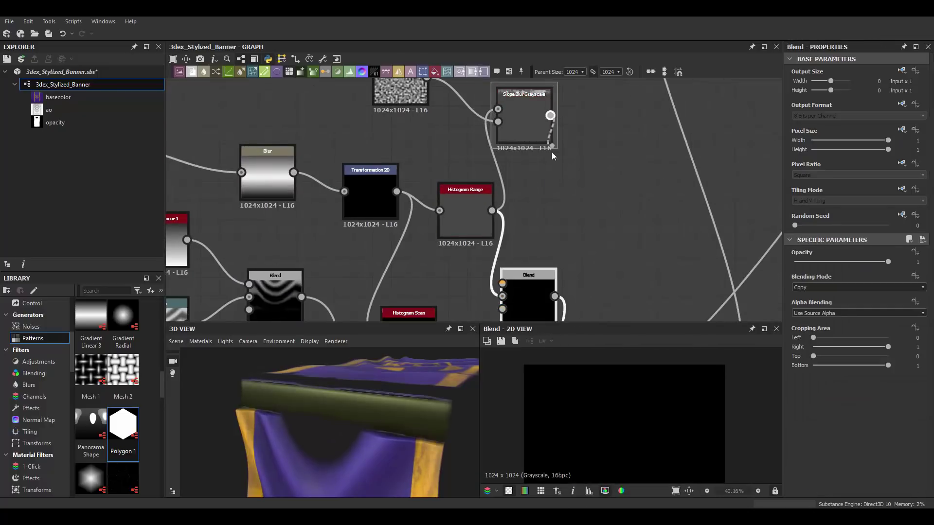
left_click_drag(470, 213, 455, 213)
left_click(811, 263)
scroll(534, 234, "up", 1)
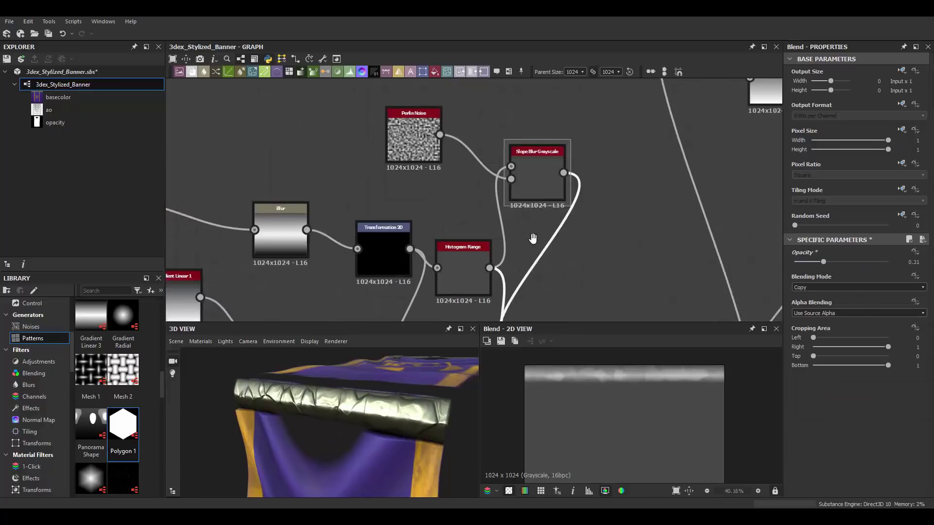
double_click(535, 195)
left_click_drag(823, 441, 903, 439)
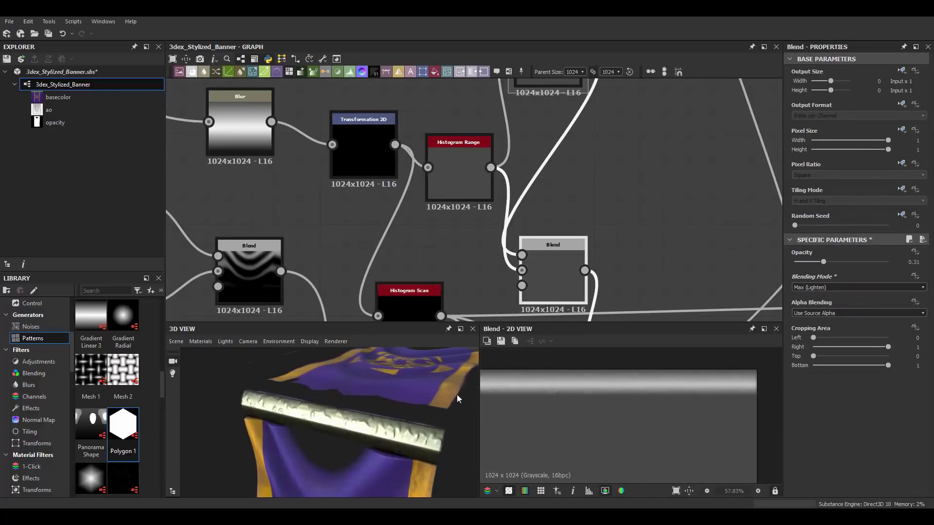
left_click_drag(824, 261, 791, 262)
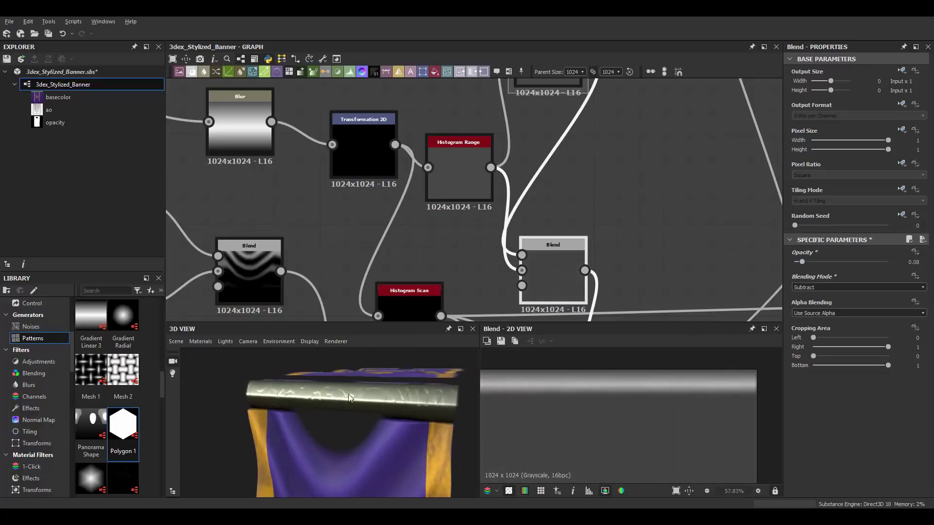
Replace Perlin Noise with a Clouds 2 node wired into the Slope Blur.
key("space")
type("clou")
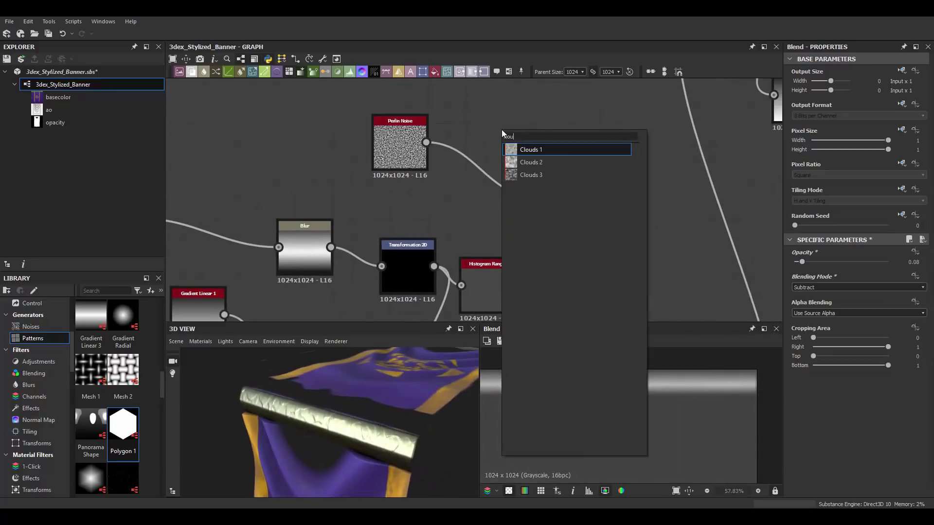
key("Down")
key("Return")
left_click_drag(524, 132, 535, 196)
left_click(408, 152)
key("Delete")
left_click_drag(496, 126, 418, 166)
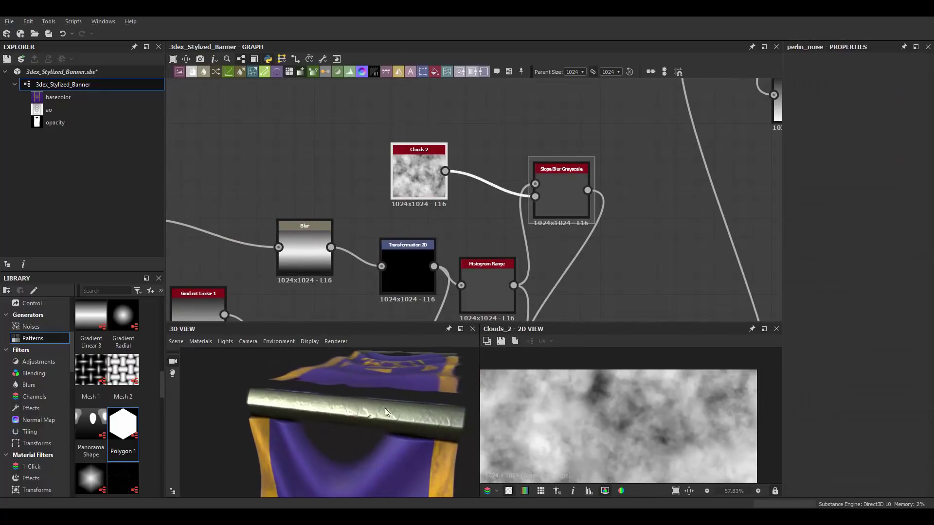
scroll(384, 408, "down", 3)
mouse_move(378, 389)
left_mouse_down()
mouse_move(350, 396)
mouse_move(427, 396)
mouse_move(385, 381)
left_mouse_up()
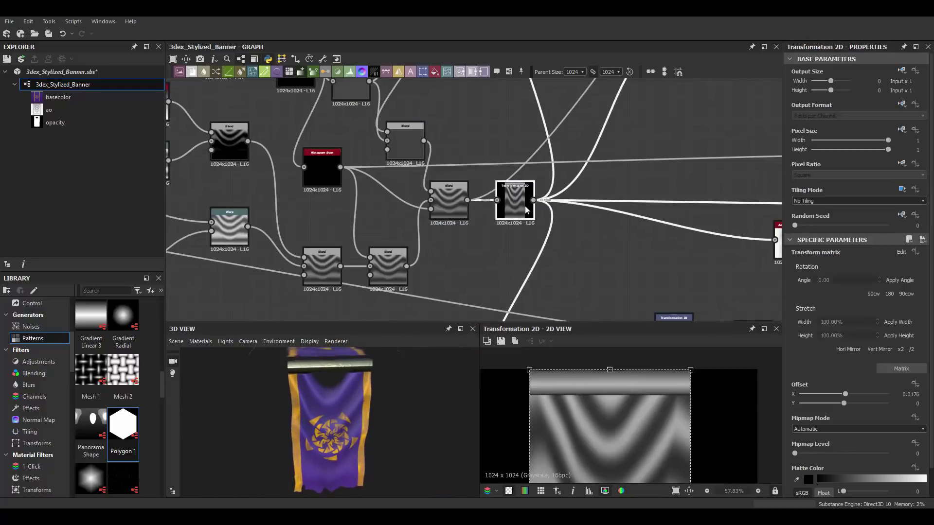
Insert a Transformation 2D node after the banner-shaped top-strip transformation.
scroll(519, 196, "down", 3)
scroll(535, 176, "up", 4)
left_click(535, 177)
scroll(535, 176, "down", 2)
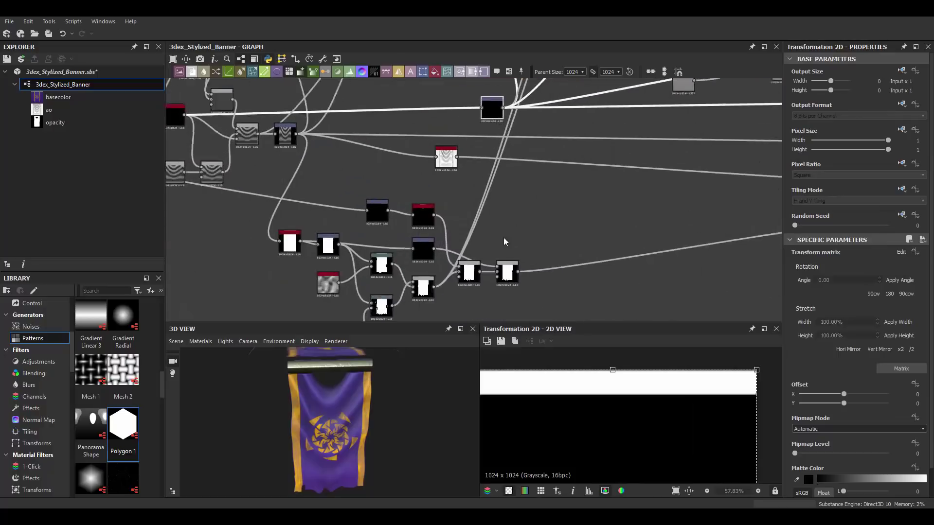
scroll(503, 237, "up", 3)
left_click(594, 299)
right_click(598, 270)
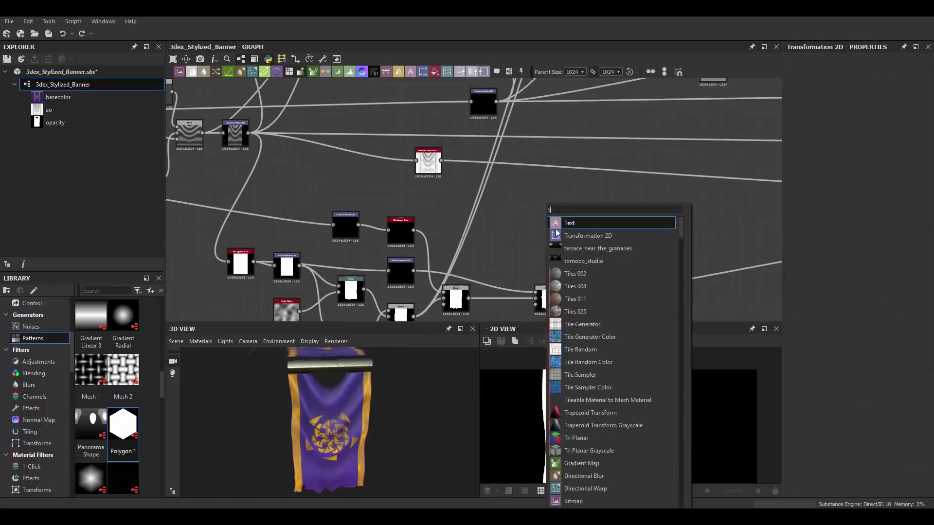
left_click(566, 222)
scroll(566, 222, "up", 2)
left_click(512, 167)
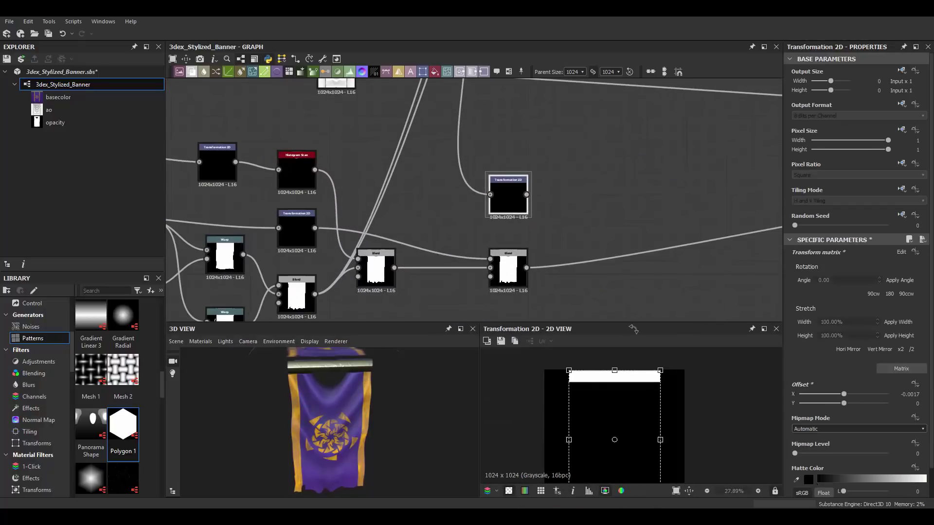
Check the Add (Linear Dodge) blend into the opacity mask and the opaque rod in 3D.
middle_click_drag(615, 188, 556, 295)
left_click(712, 233)
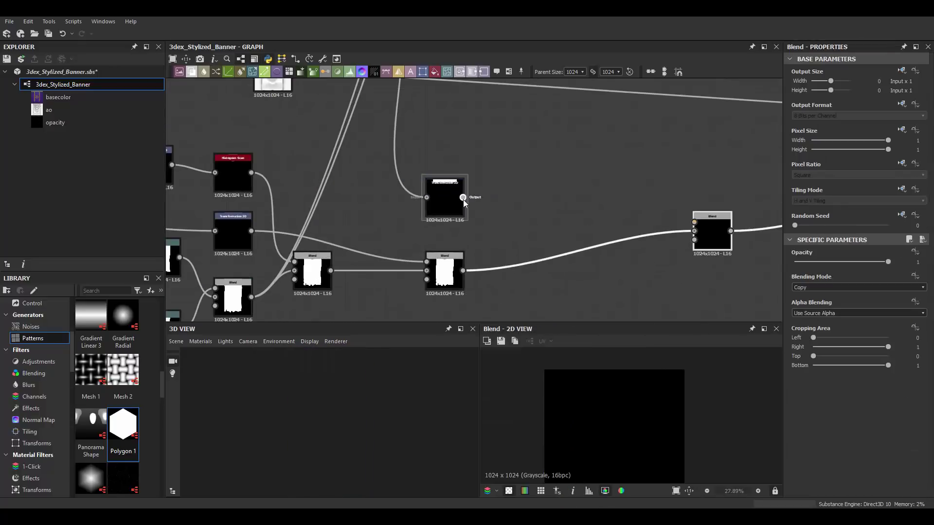
scroll(433, 382, "up", 2)
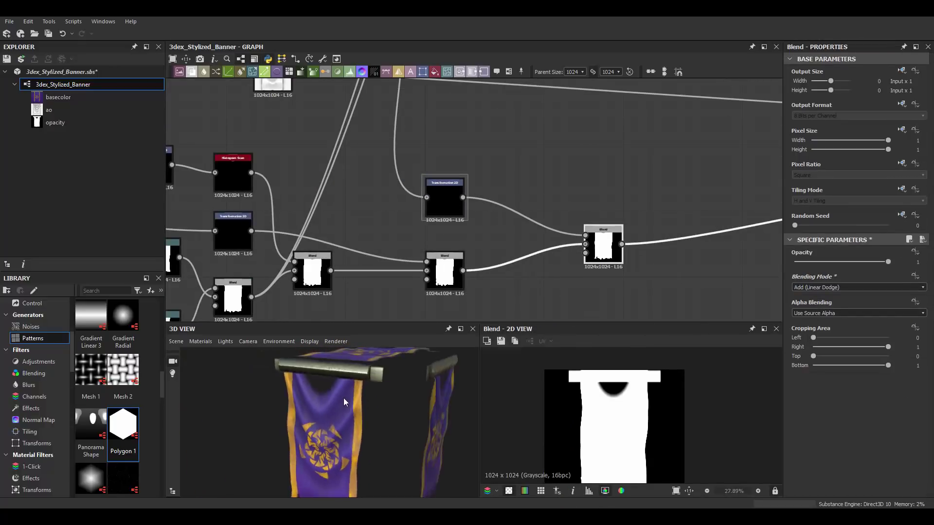
mouse_move(343, 398)
left_mouse_down()
mouse_move(375, 397)
mouse_move(360, 392)
left_mouse_up()
scroll(448, 247, "down", 2)
left_click(475, 252)
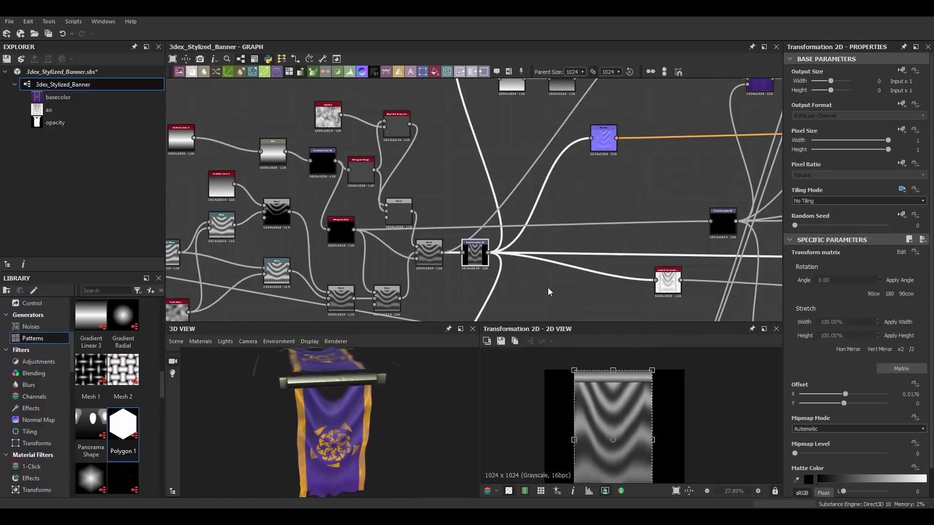
middle_click_drag(549, 288, 473, 249)
scroll(474, 199, "up", 2)
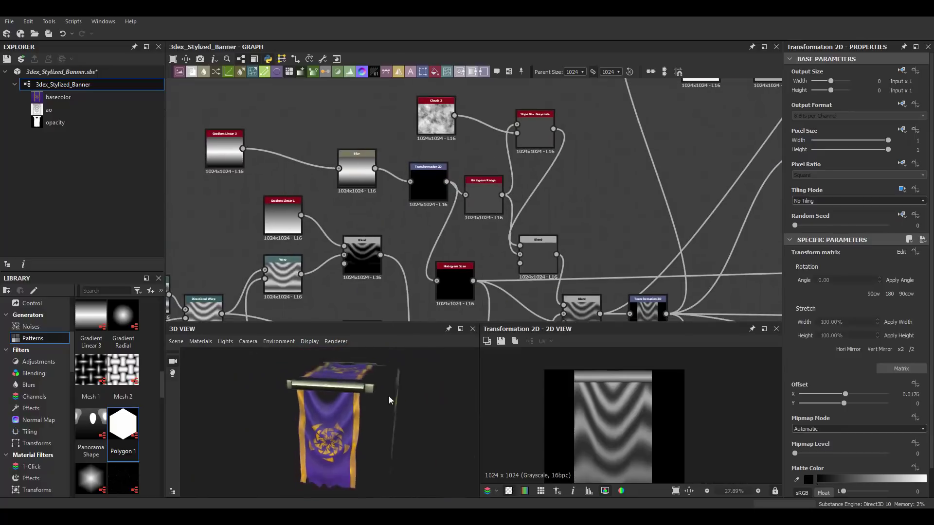
left_click_drag(341, 414, 382, 414)
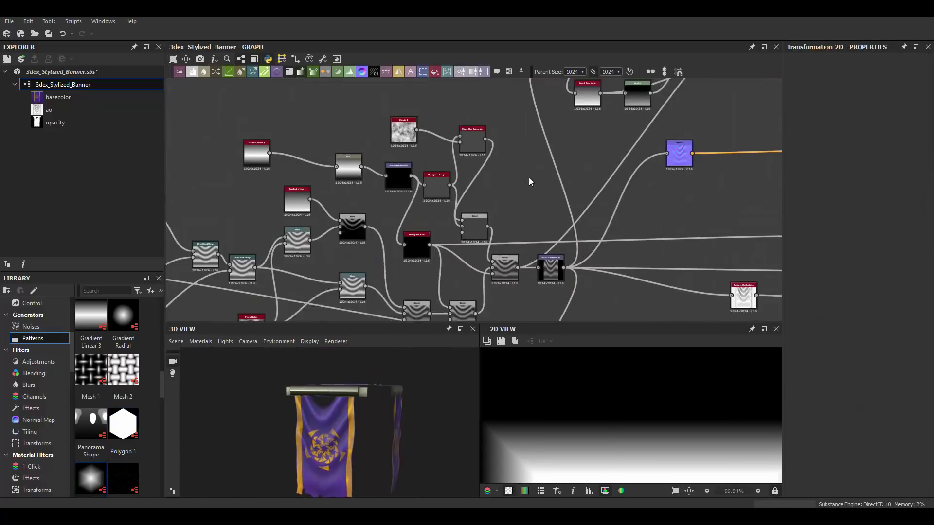
Add a 4-sided Polygon 2 square through a No Tiling Transformation 2D into an Add blend.
left_click_drag(91, 479, 529, 177)
scroll(871, 456, "down", 3)
left_click(798, 356)
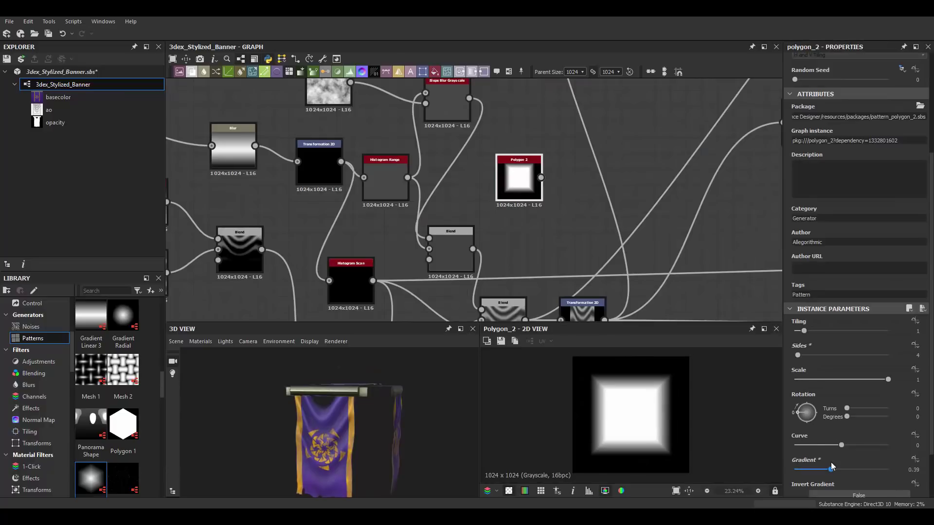
key("ctrl+t")
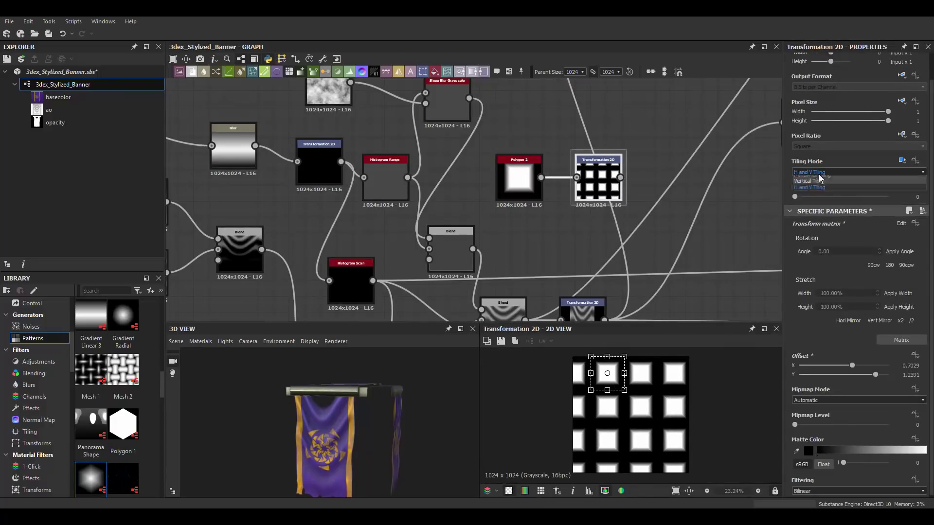
left_click(820, 178)
key("ctrl+b")
left_click(807, 288)
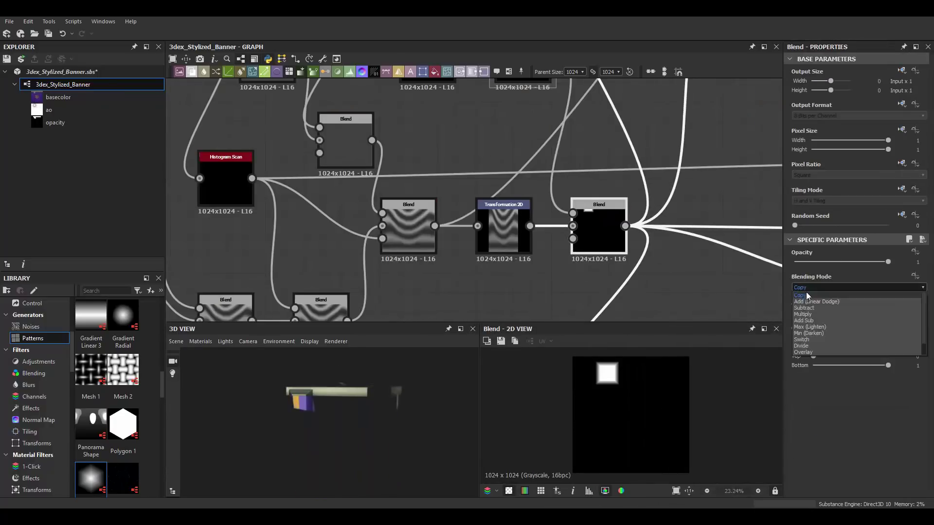
middle_click_drag(485, 135, 498, 184)
Offset the square's transformation so it sits on the rod strip.
left_click(535, 112)
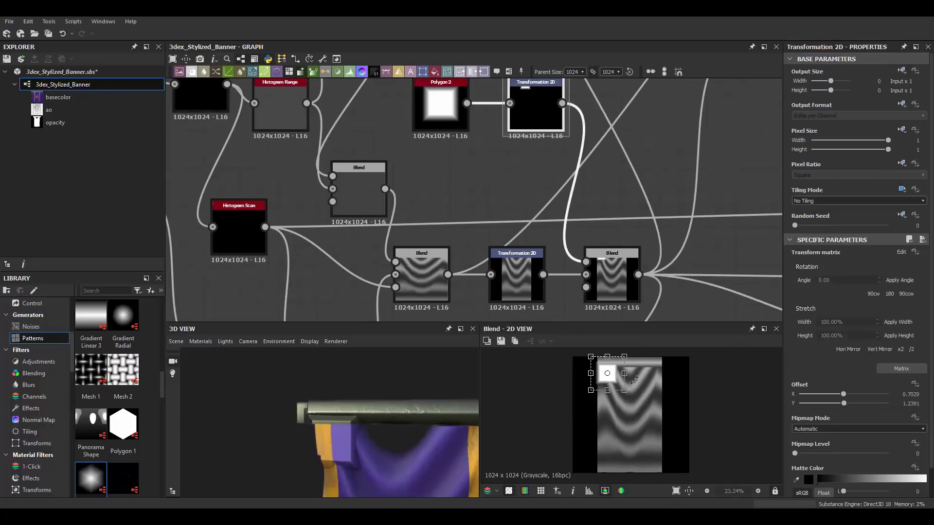
scroll(634, 379, "up", 2)
left_click_drag(608, 364, 575, 378)
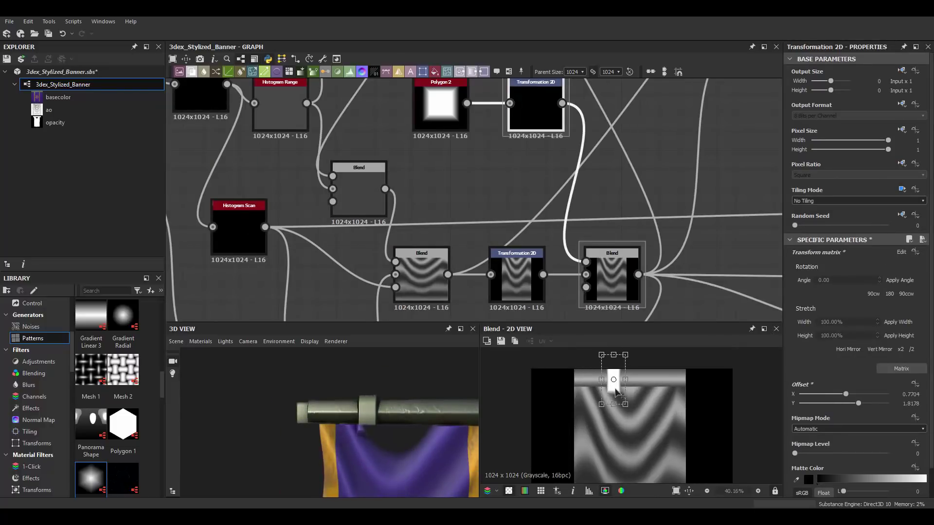
scroll(395, 417, "down", 3)
scroll(340, 187, "down", 5)
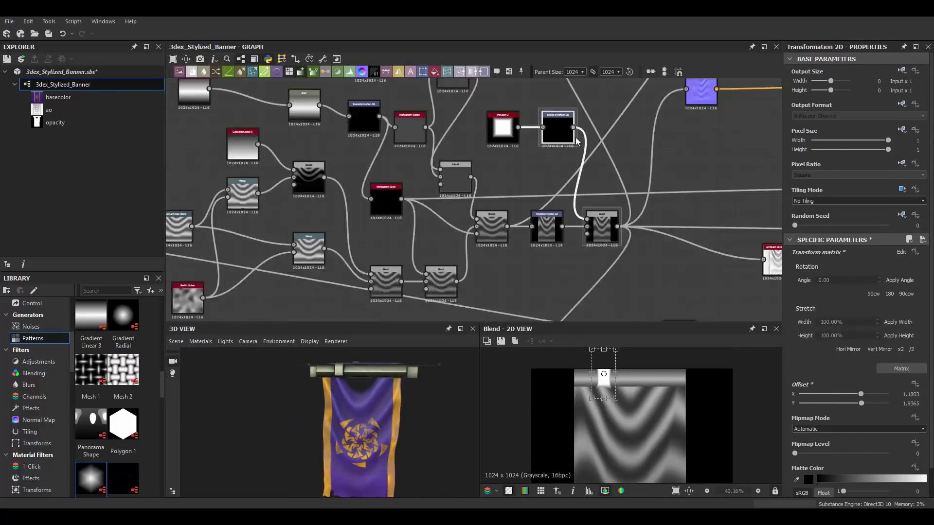
scroll(340, 188, "down", 2)
scroll(471, 224, "up", 4)
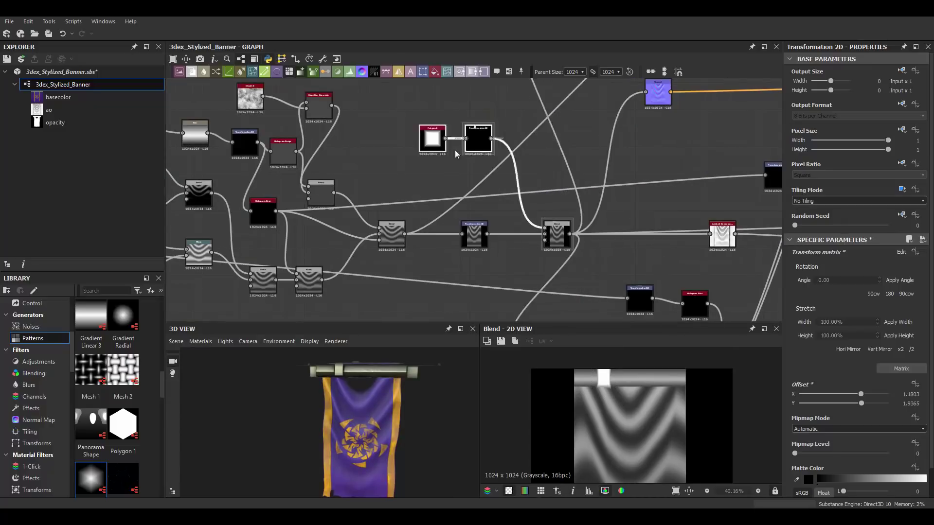
scroll(456, 154, "up", 3)
Place a duplicated square transformation with its own blend node for the second band.
left_click(447, 112)
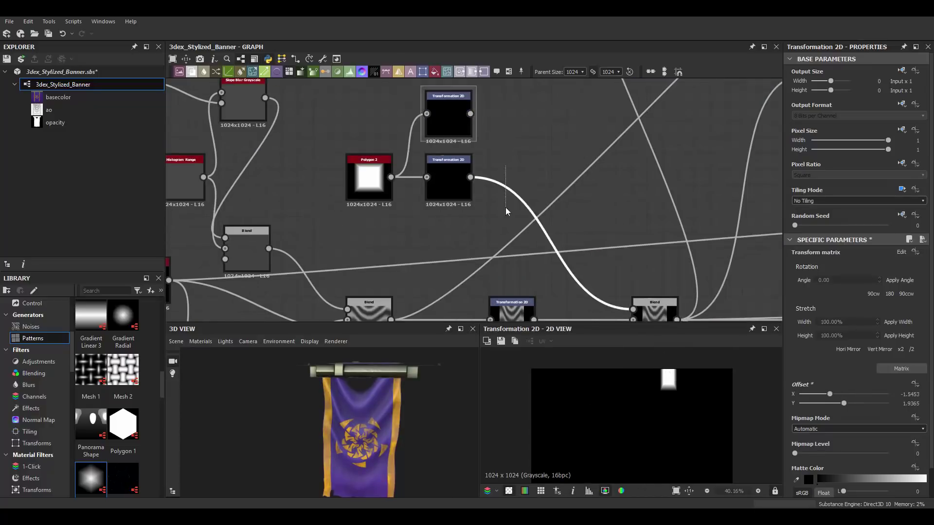
key("space")
left_click(530, 229)
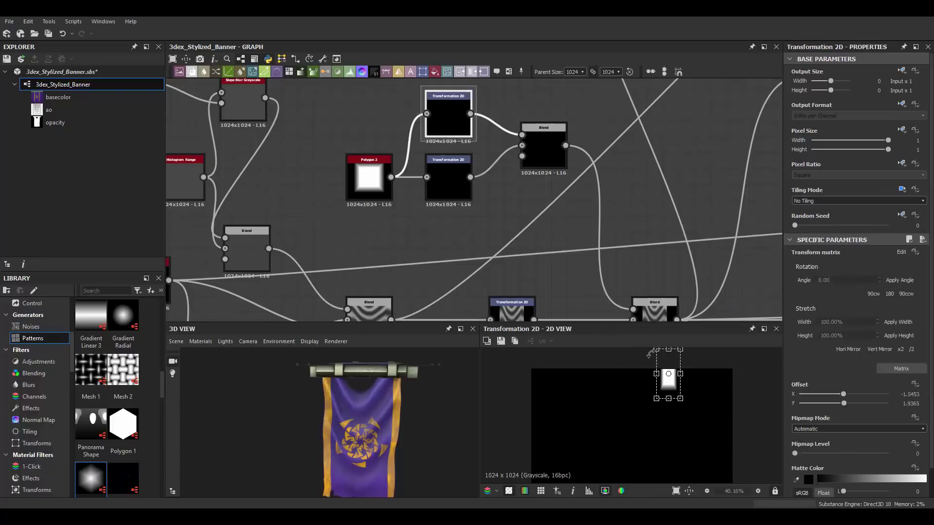
scroll(665, 396, "up", 3)
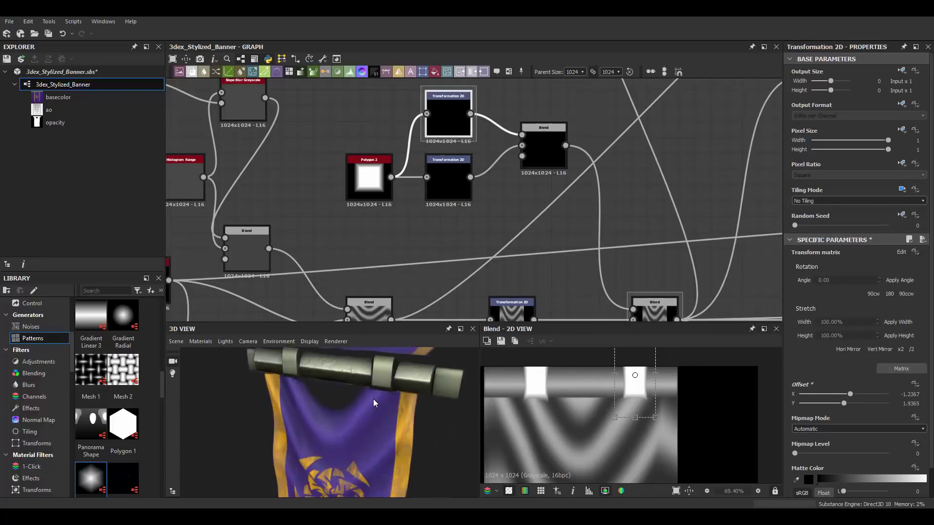
scroll(371, 378, "up", 3)
scroll(559, 195, "down", 4)
scroll(346, 192, "up", 4)
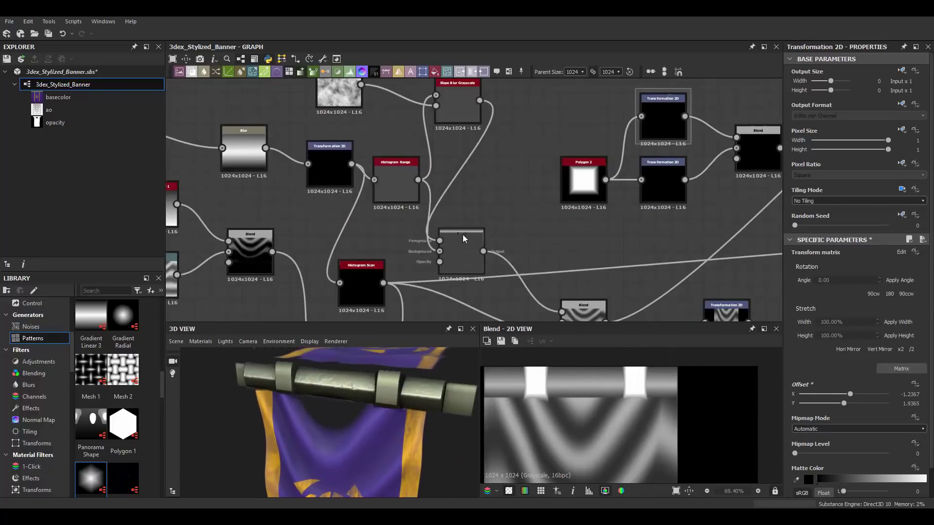
Set the lower blend to Subtract at 0.03 opacity.
left_click(461, 251)
left_click_drag(888, 261, 792, 262)
scroll(398, 410, "down", 3)
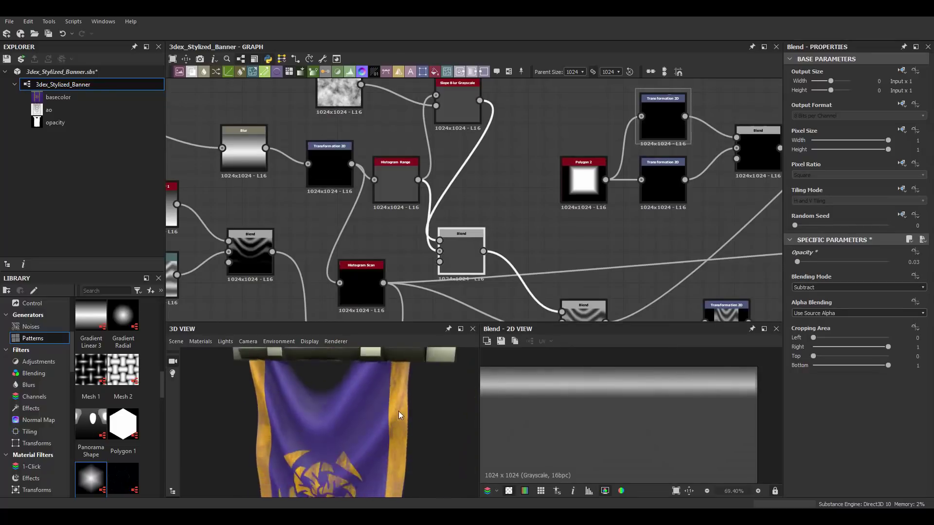
mouse_move(398, 410)
left_mouse_down()
mouse_move(424, 421)
mouse_move(383, 410)
left_mouse_up()
Add a Uniform Color node beside the rod's gradient map.
scroll(611, 160, "down", 2)
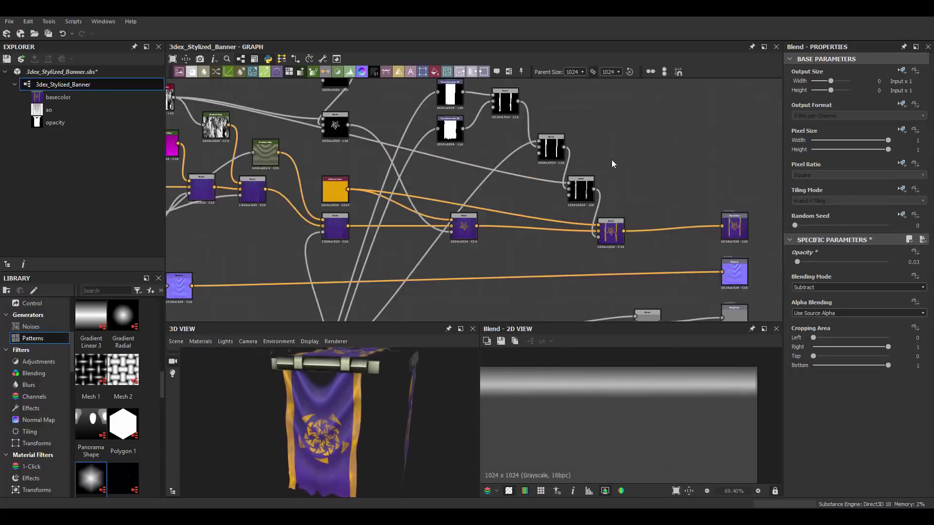
middle_click_drag(611, 160, 457, 160)
left_click(457, 159)
key("space")
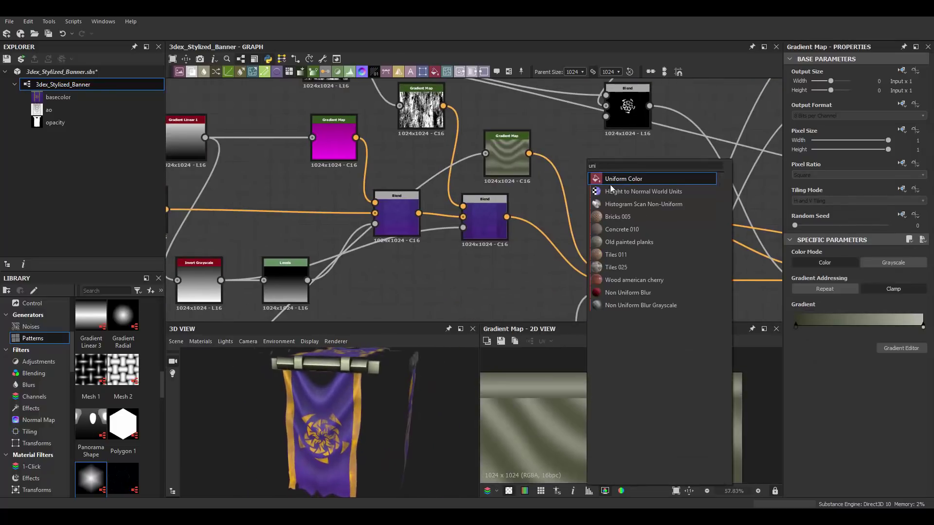
left_click(612, 188)
key("ctrl+z")
key("space")
type("uni")
key("Return")
Set the Uniform Color to a deep dark brown in the Color Editor.
left_click(808, 289)
left_click(472, 281)
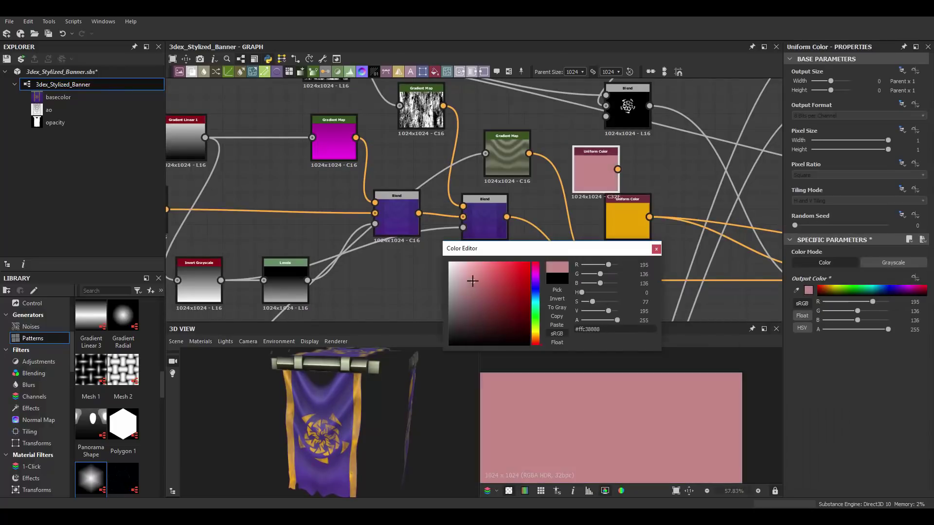
left_click(535, 337)
left_click(509, 295)
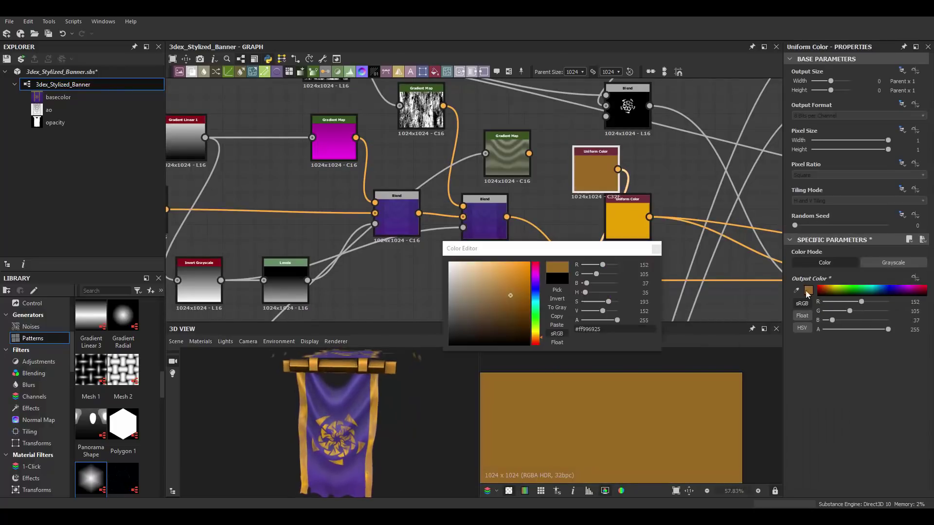
left_click(497, 307)
left_click(388, 414)
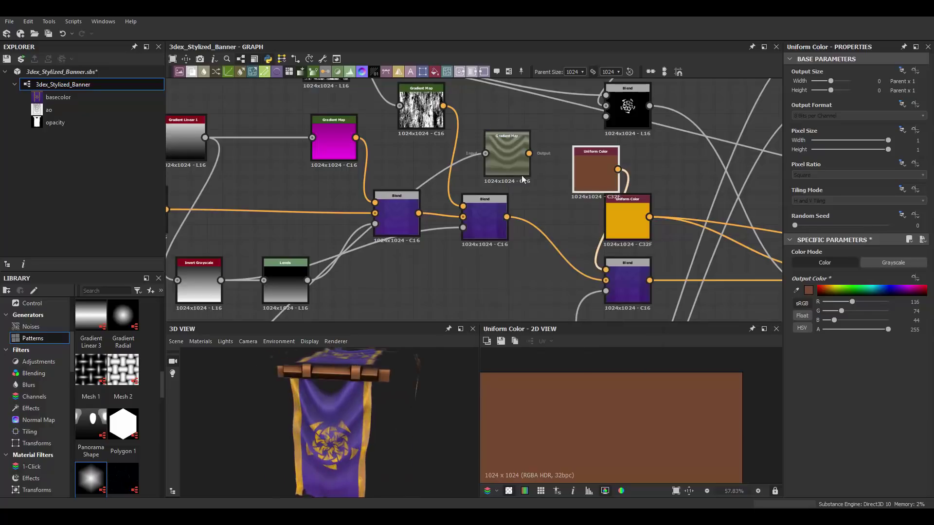
Open the rod's olive Gradient Map editor and check the rod colour in 3D.
double_click(507, 155)
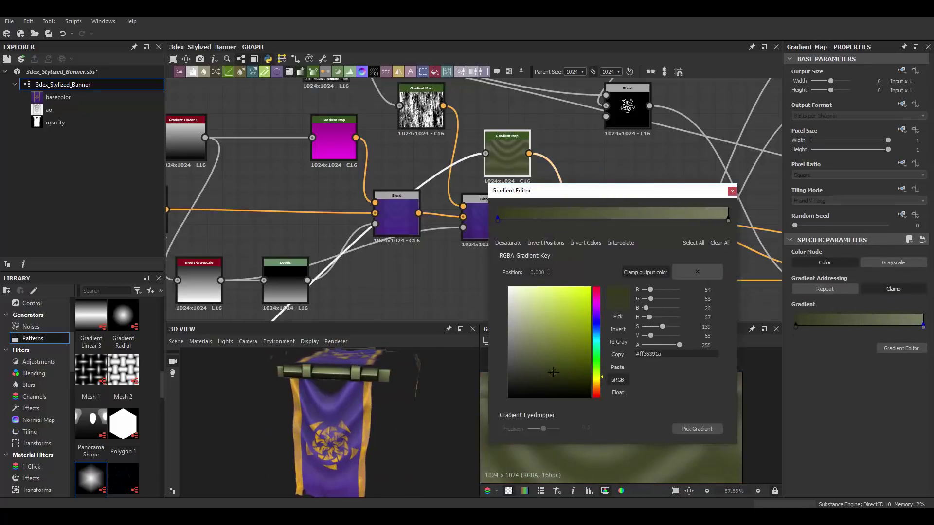
left_click_drag(438, 367, 375, 392)
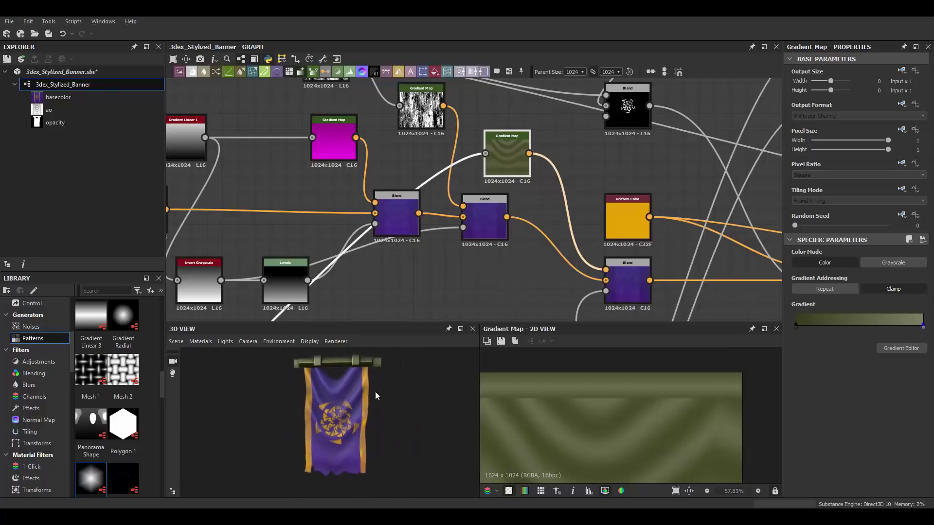
scroll(582, 178, "down", 5)
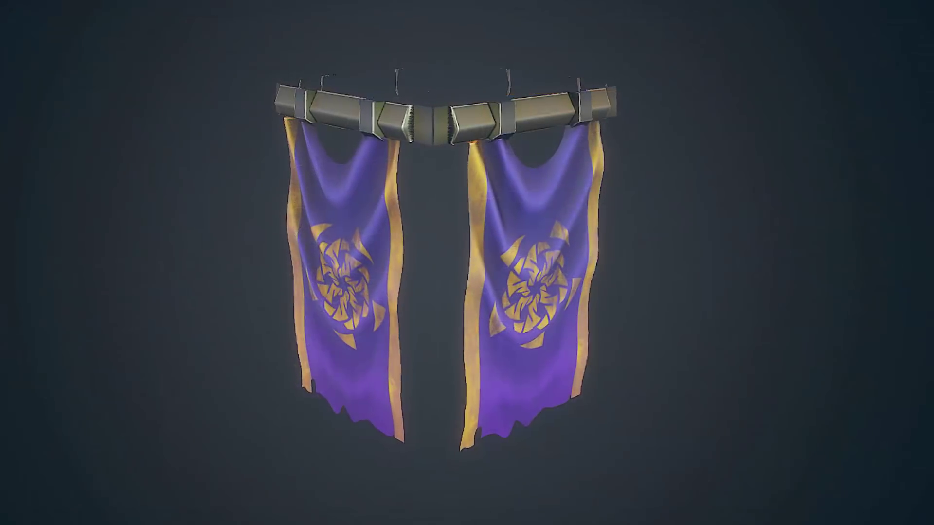